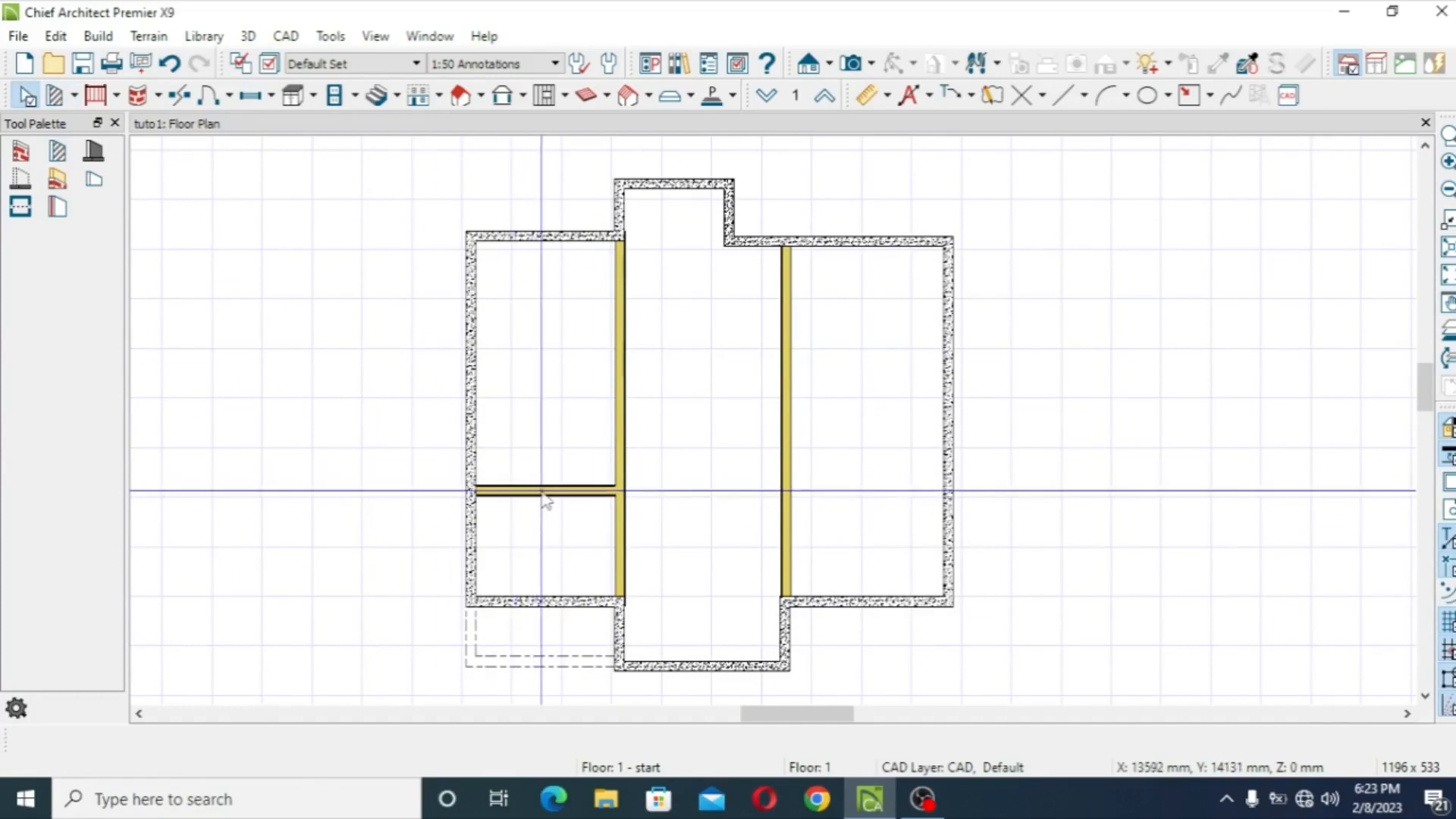
# - Move the left wing's horizontal interior wall to 2000 mm from the lower exterior wall
pyautogui.click(545, 490)
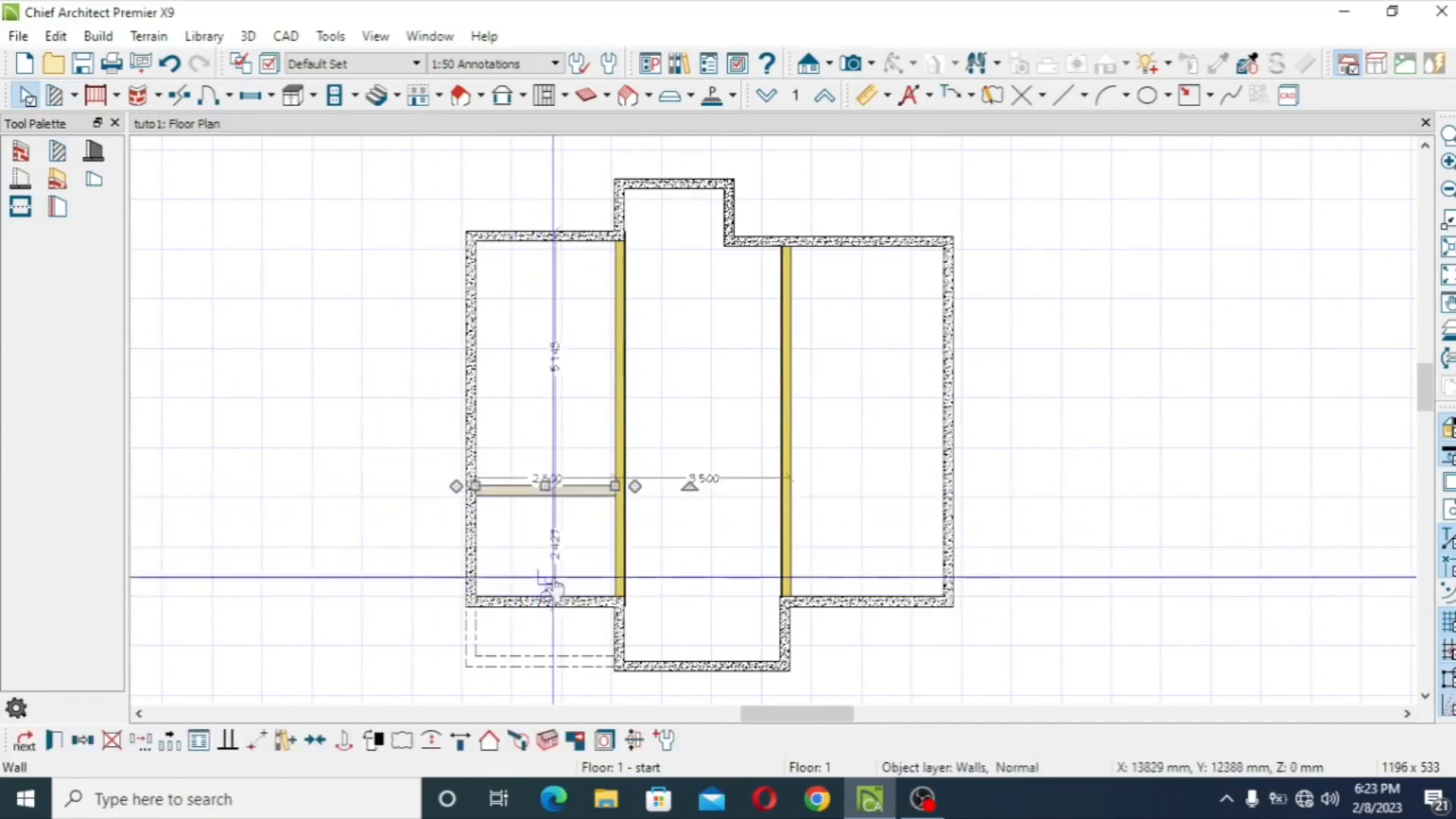
pyautogui.click(556, 547)
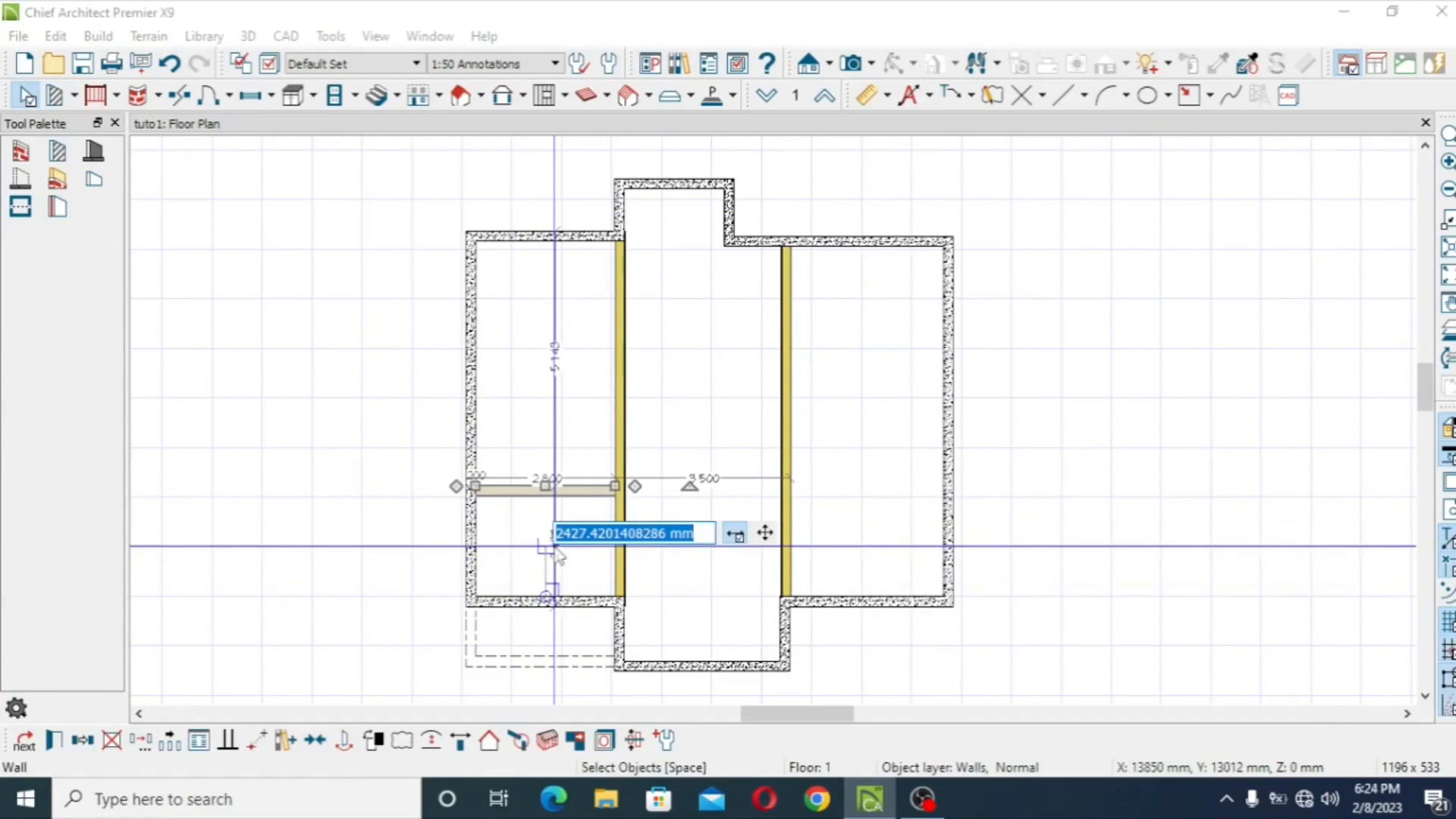
pyautogui.write('120')
pyautogui.write('00')
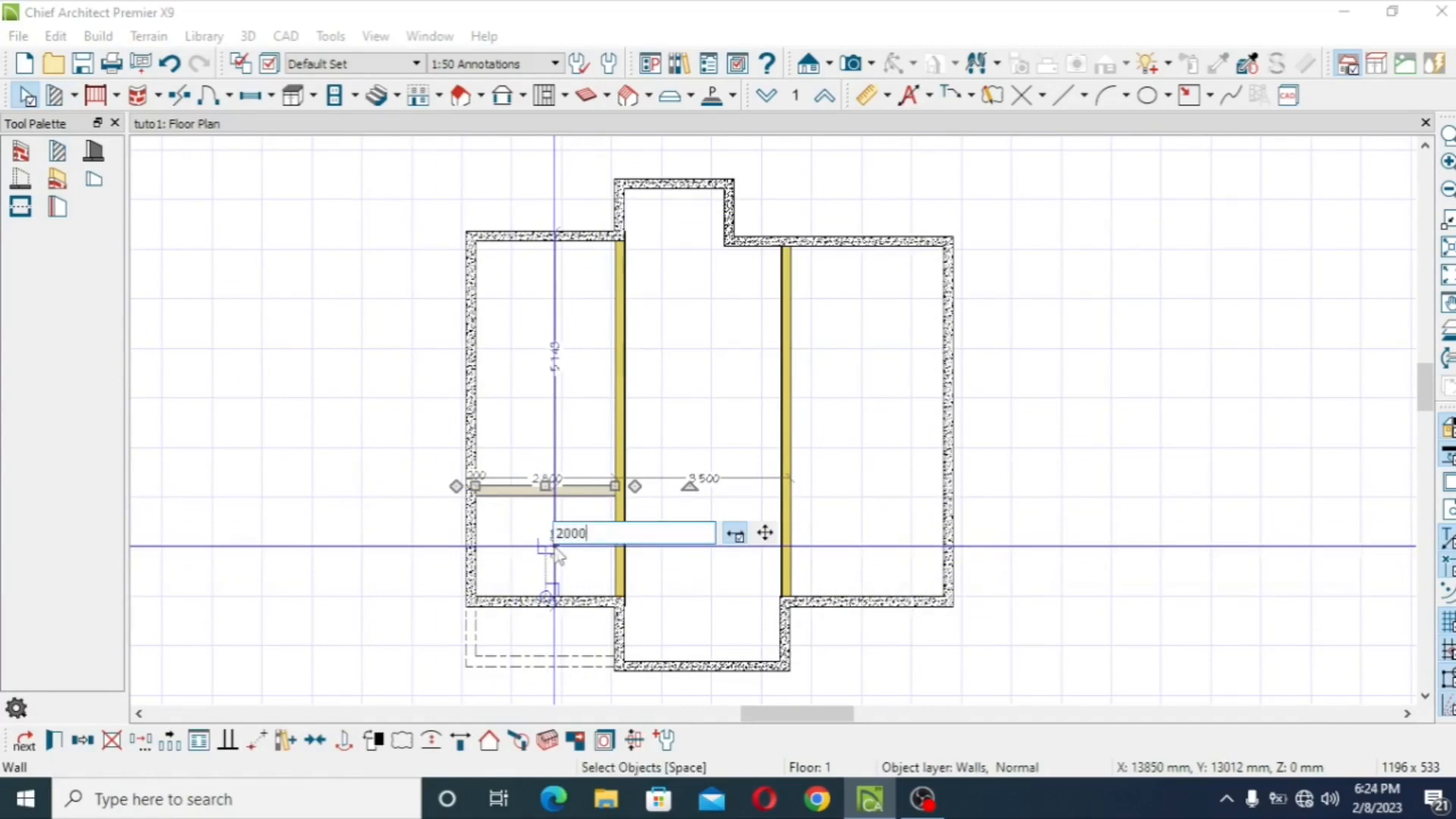
pyautogui.press('Return')
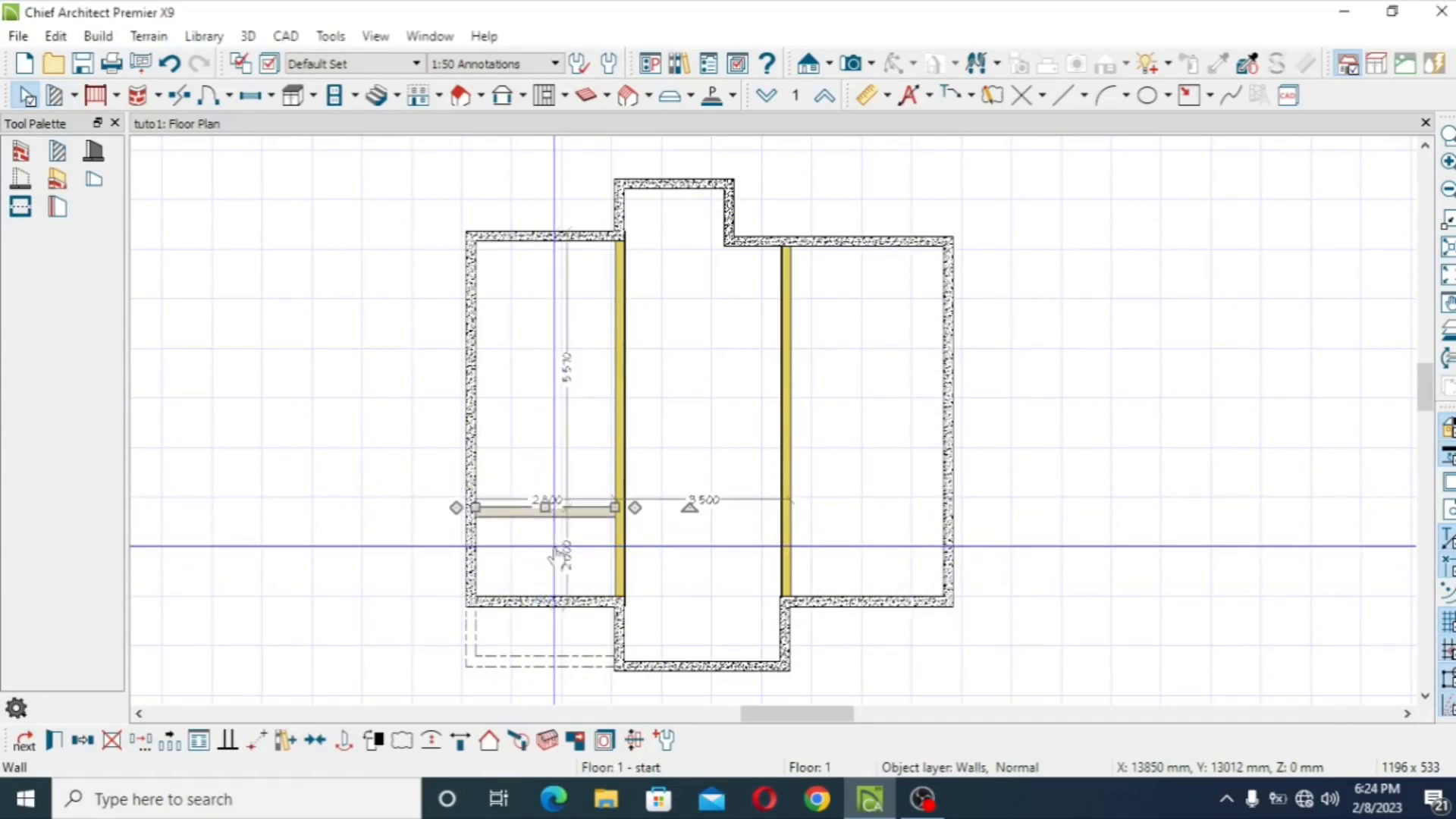
pyautogui.click(414, 343)
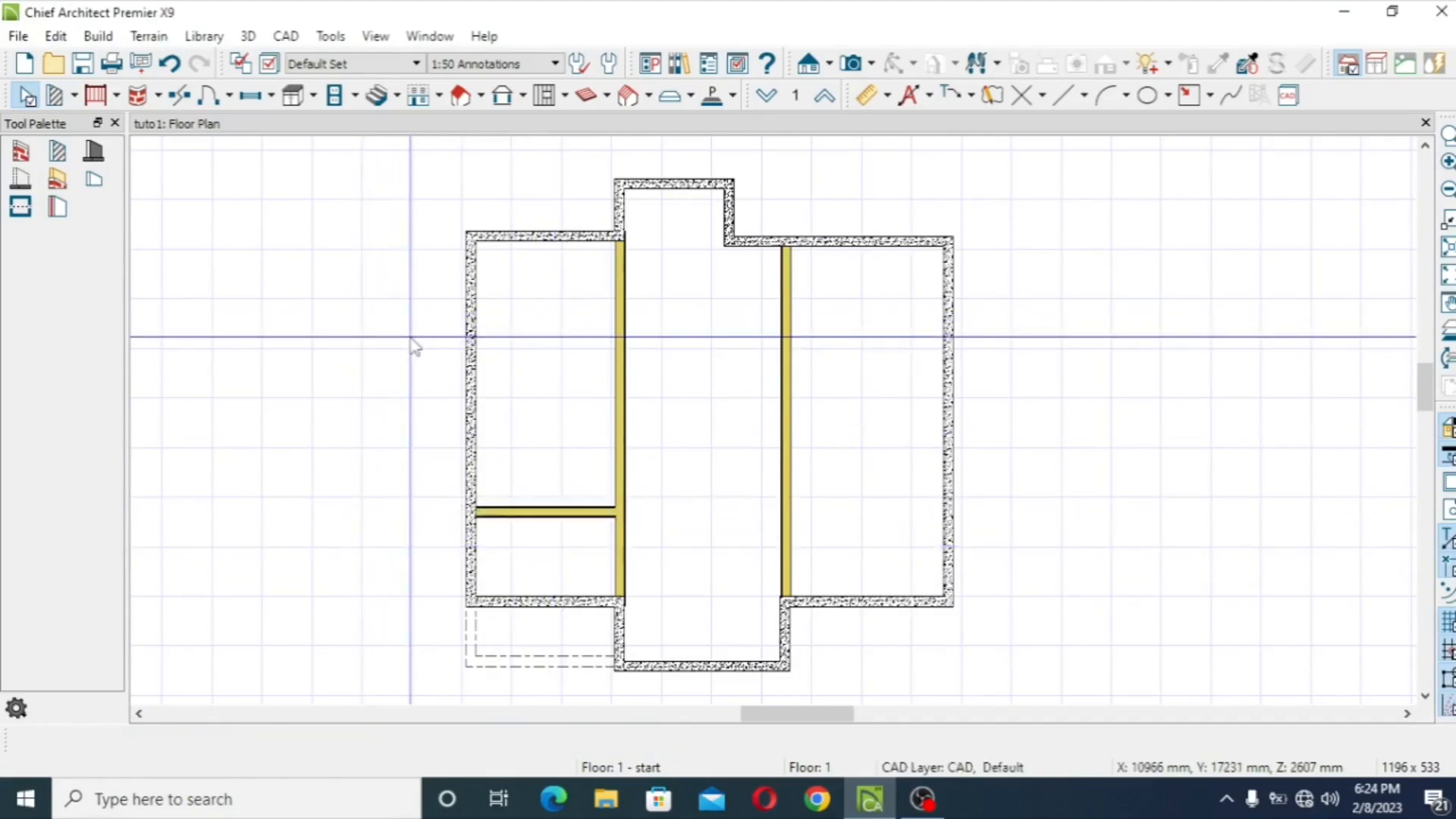
# - Move the left wing's upper exterior wall to 4000 mm from the horizontal interior wall below it
pyautogui.click(565, 242)
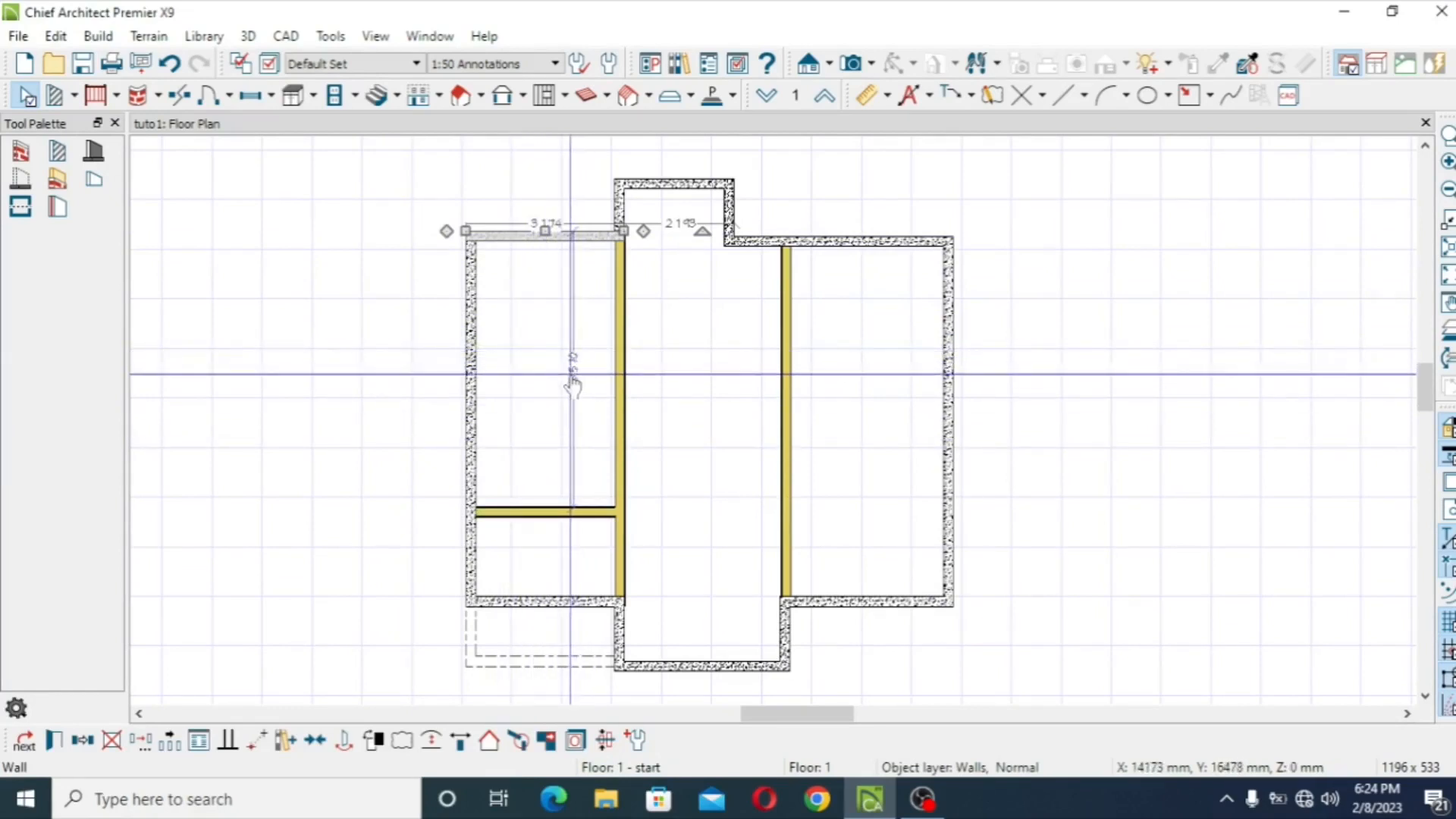
pyautogui.click(574, 377)
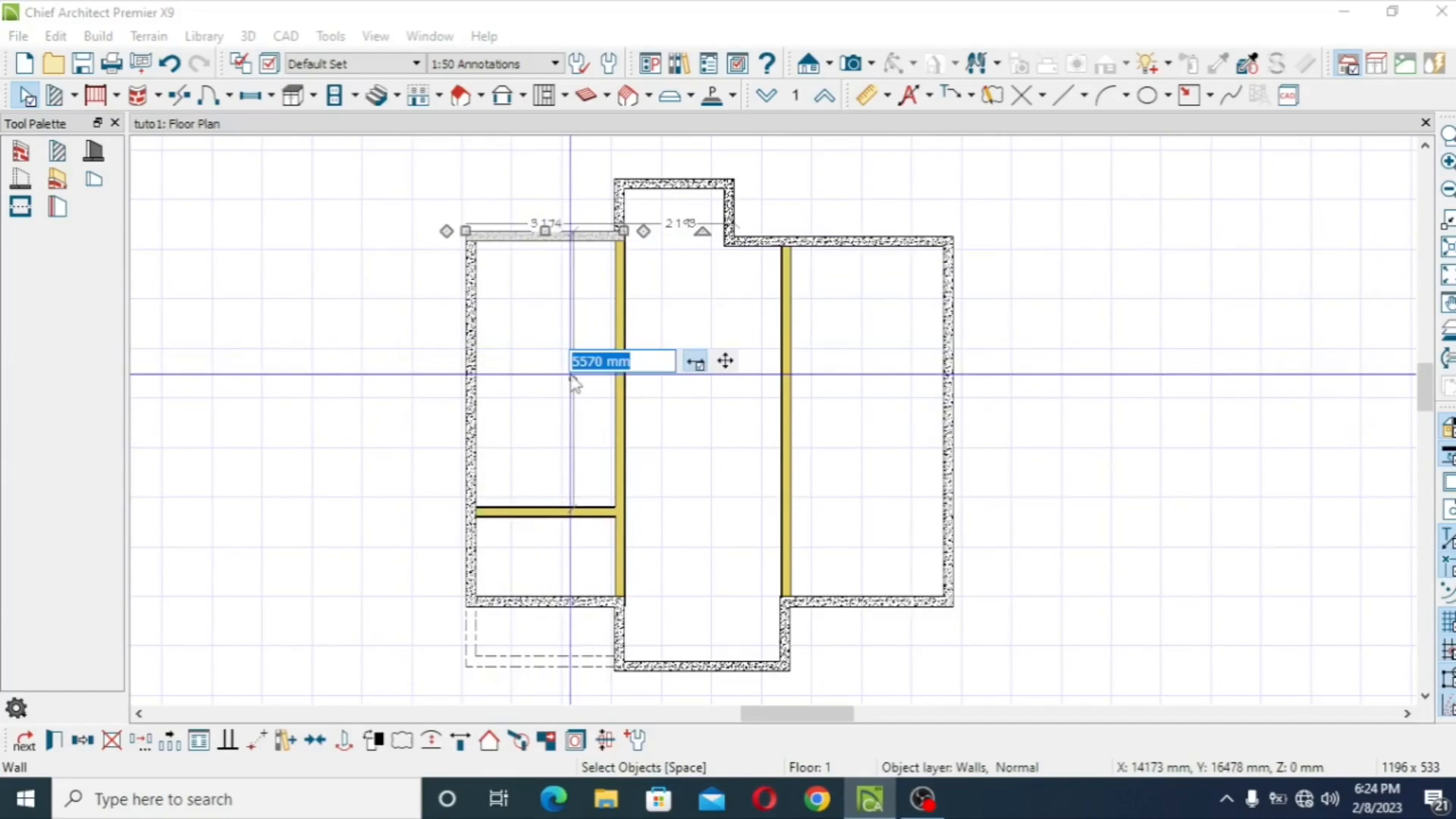
pyautogui.write('4000')
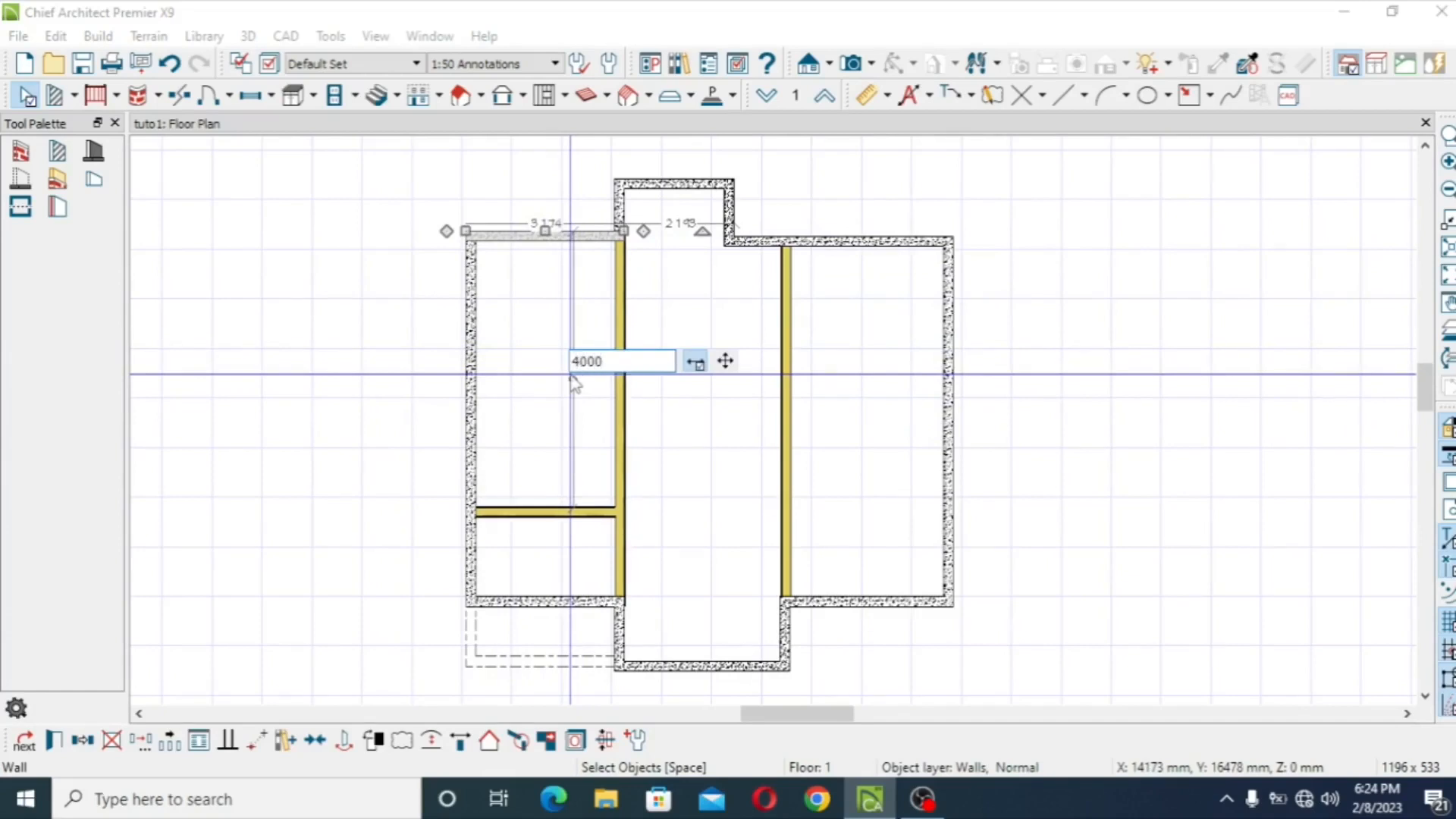
pyautogui.press('Return')
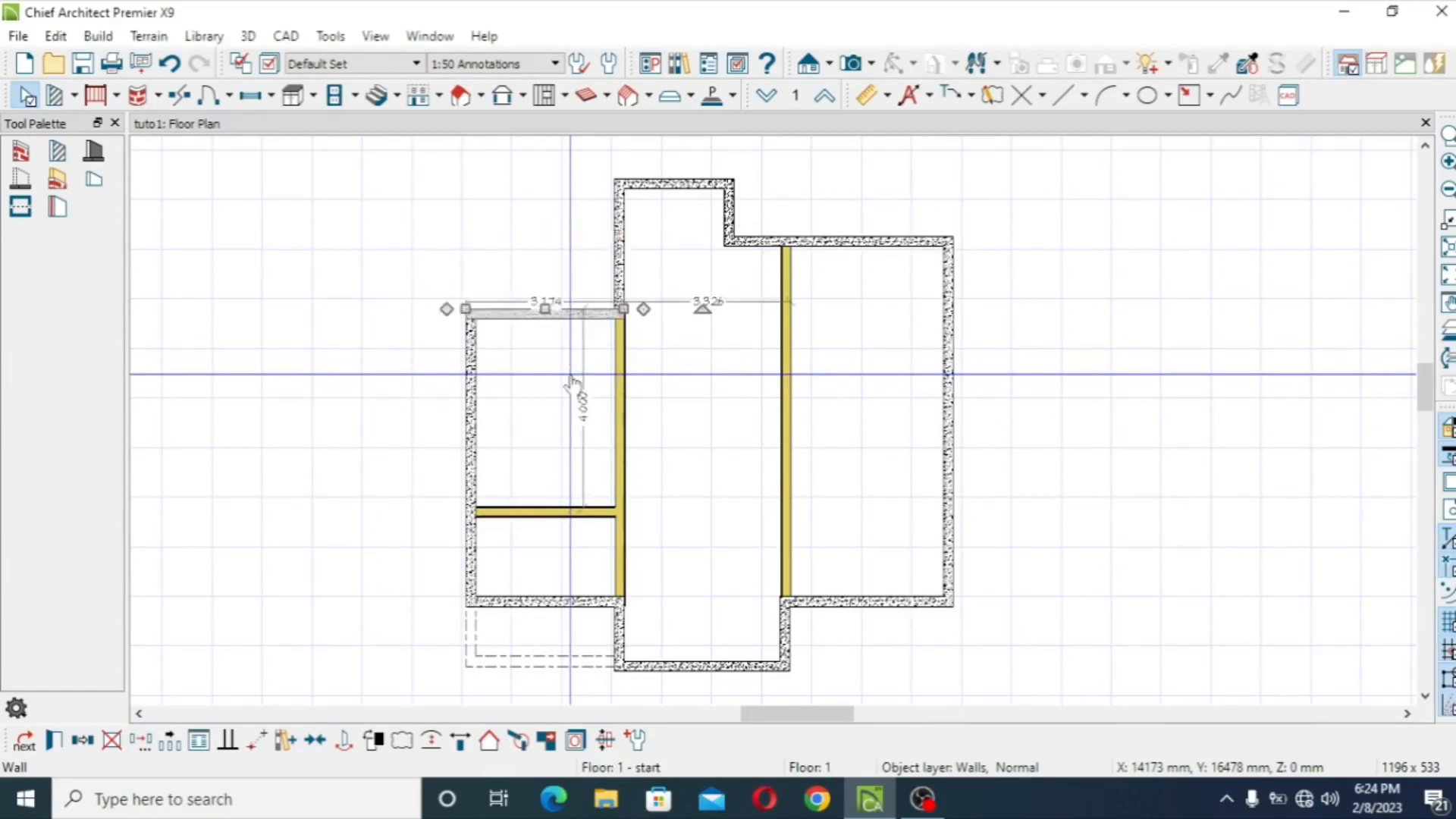
pyautogui.click(1039, 334)
# - Draw a straight interior wall across the central section, about 4050 mm above its lower exterior wall
pyautogui.moveTo(1431, 386)
pyautogui.mouseDown()
pyautogui.moveTo(1434, 424)
pyautogui.moveTo(1433, 412)
pyautogui.mouseUp()
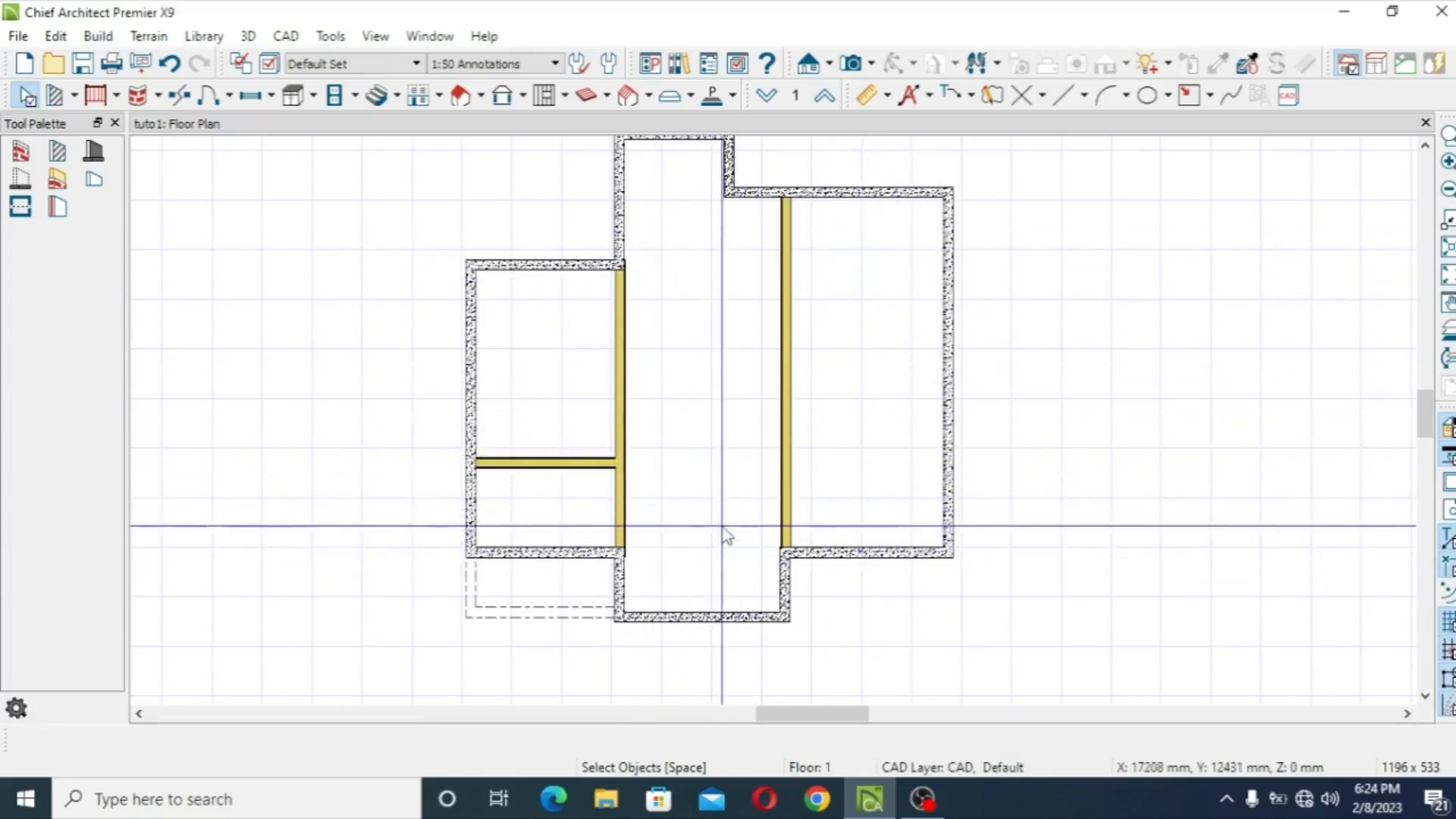
pyautogui.click(58, 153)
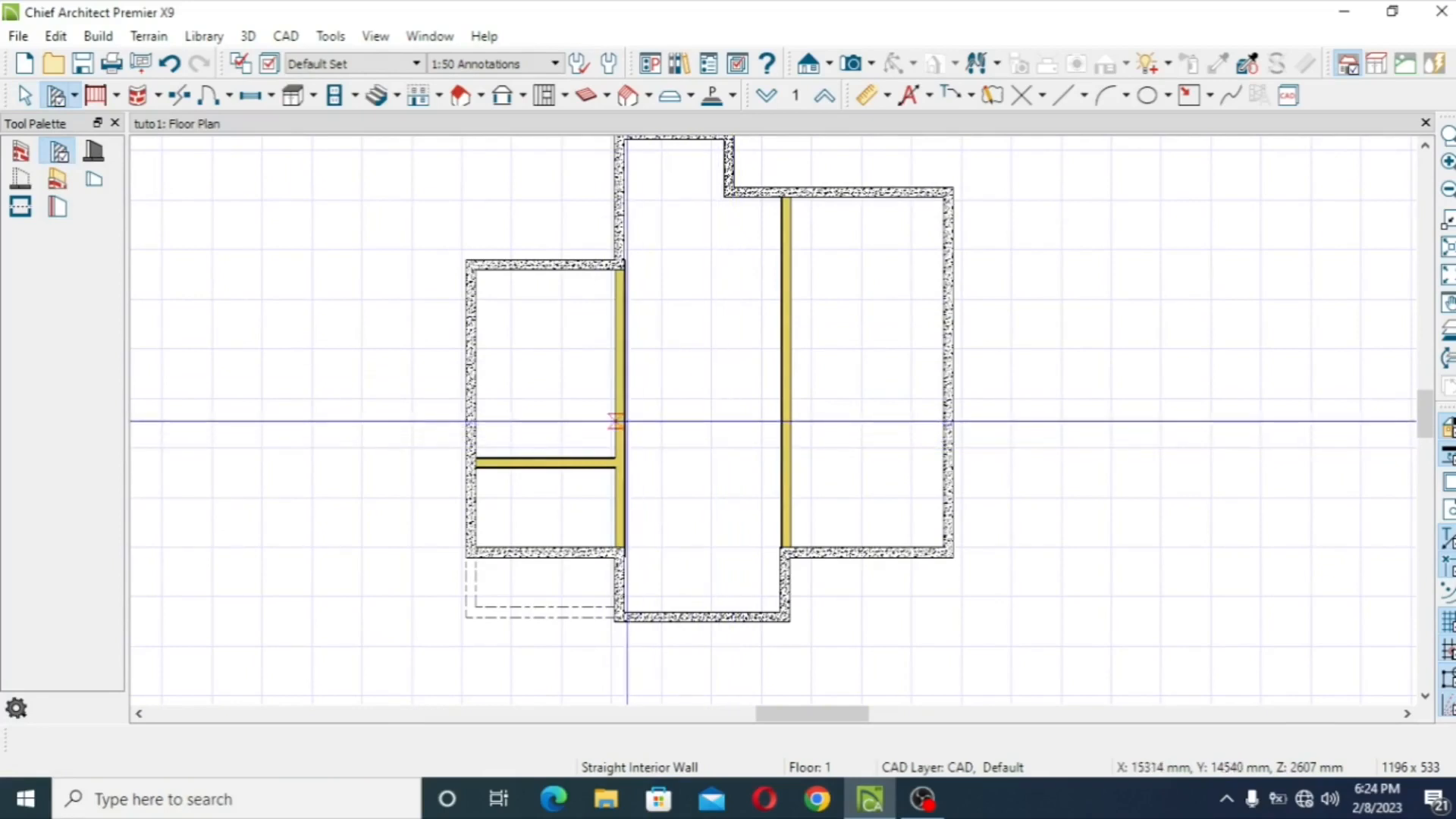
pyautogui.moveTo(624, 424); pyautogui.dragTo(786, 432)
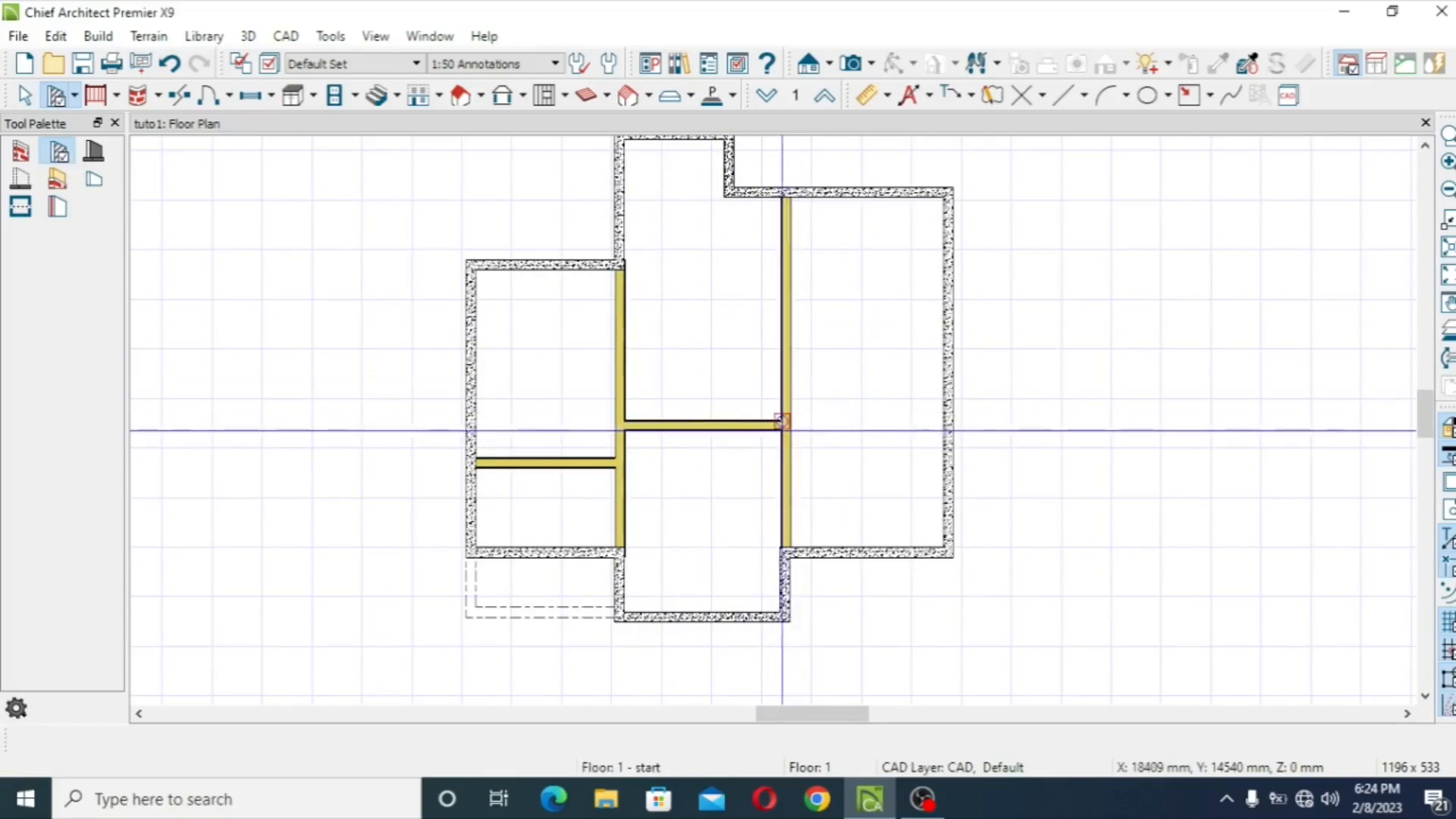
pyautogui.click(26, 96)
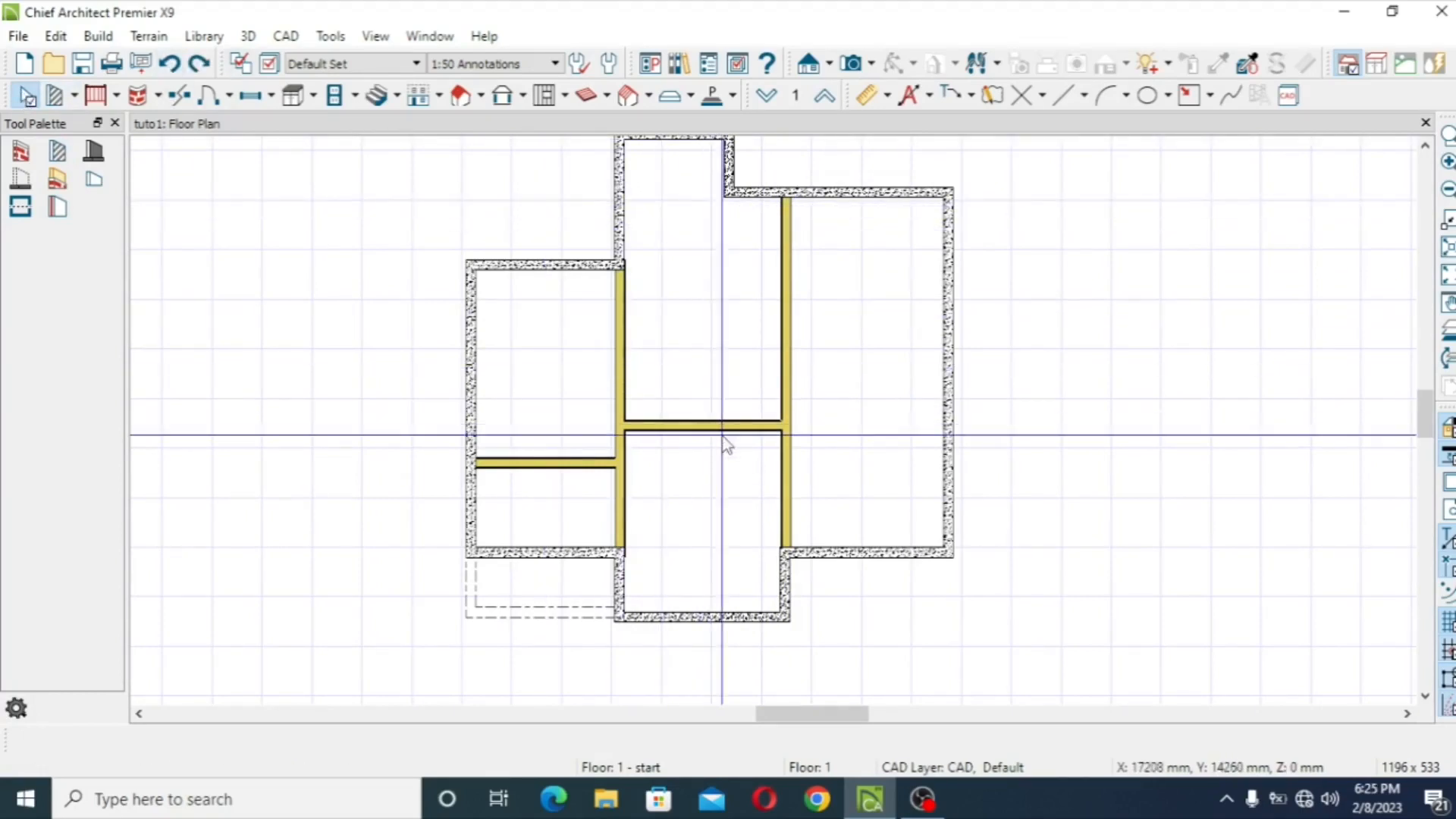
# - Set the distance between the central cross wall and the lower exterior wall to 4076 mm
pyautogui.click(716, 426)
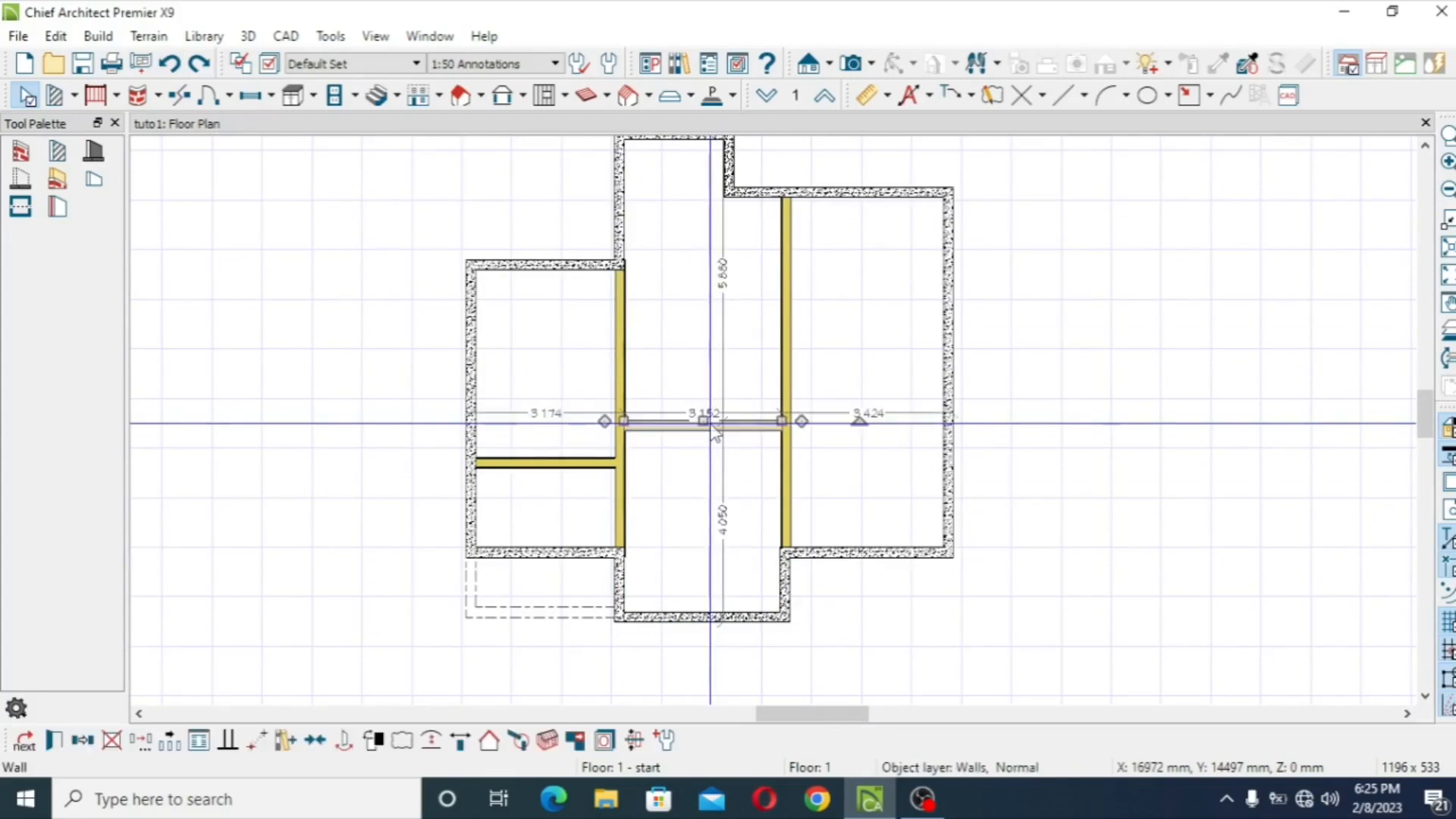
pyautogui.click(721, 523)
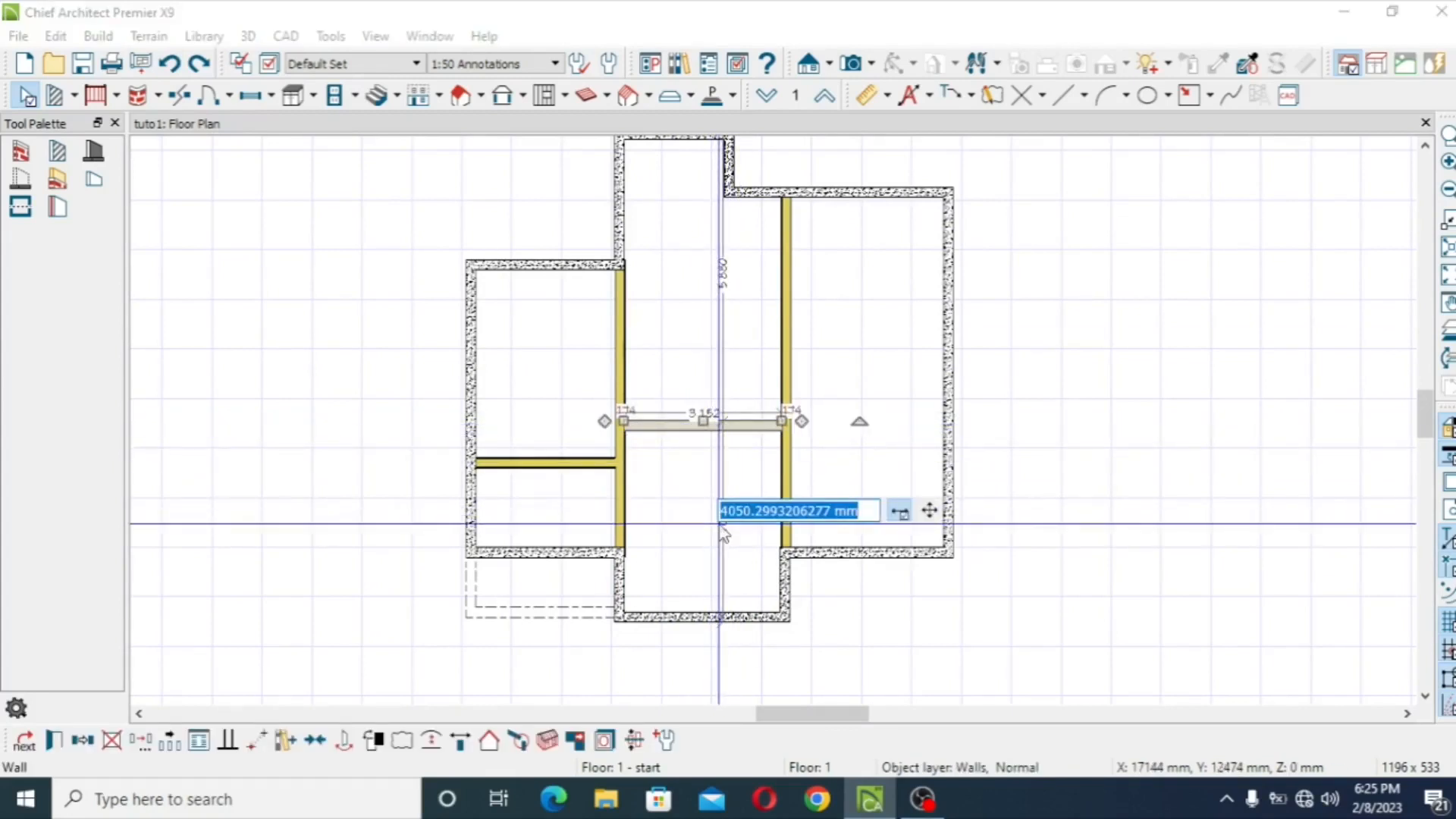
pyautogui.write('4')
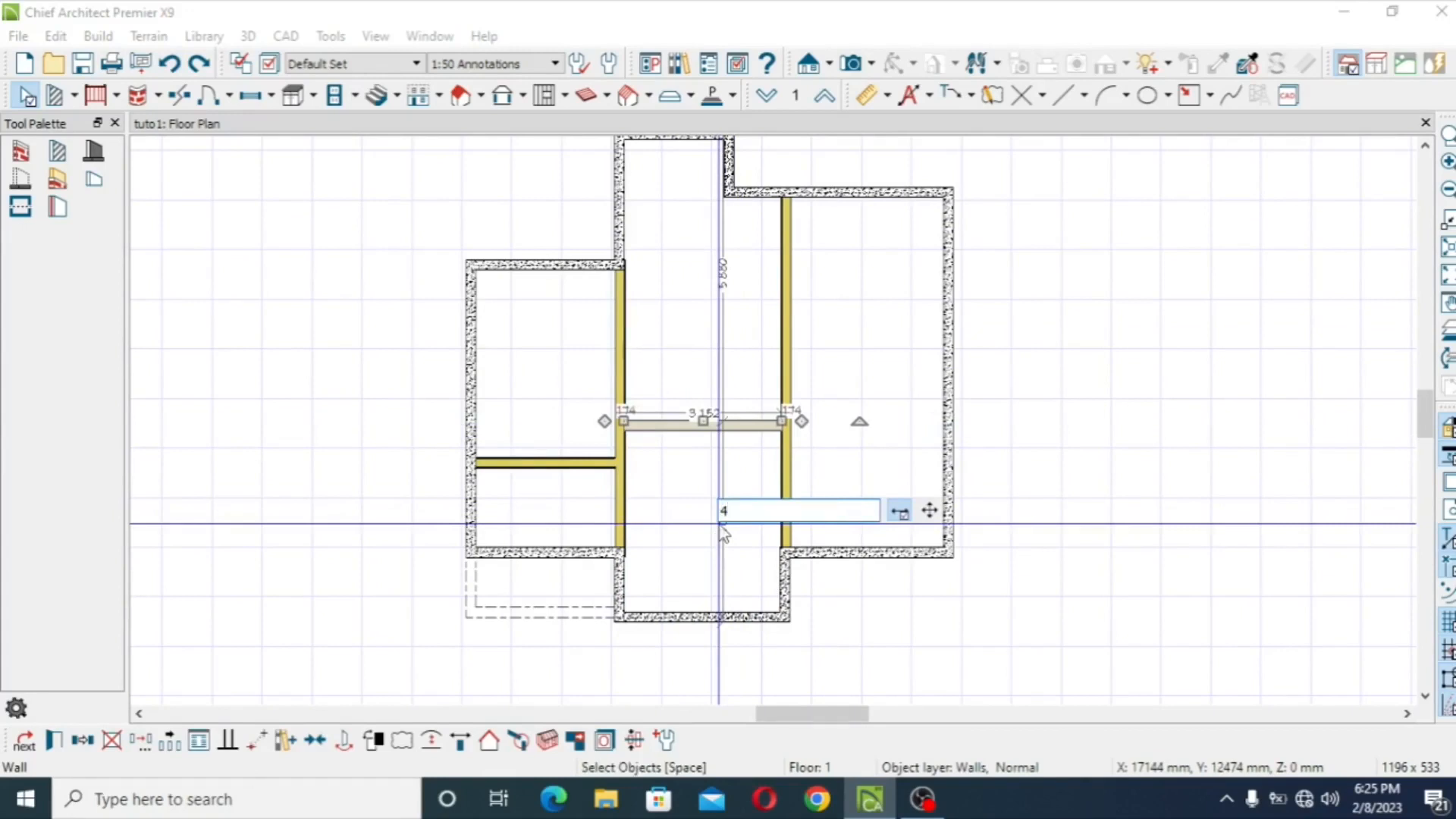
pyautogui.write('076')
pyautogui.press('Return')
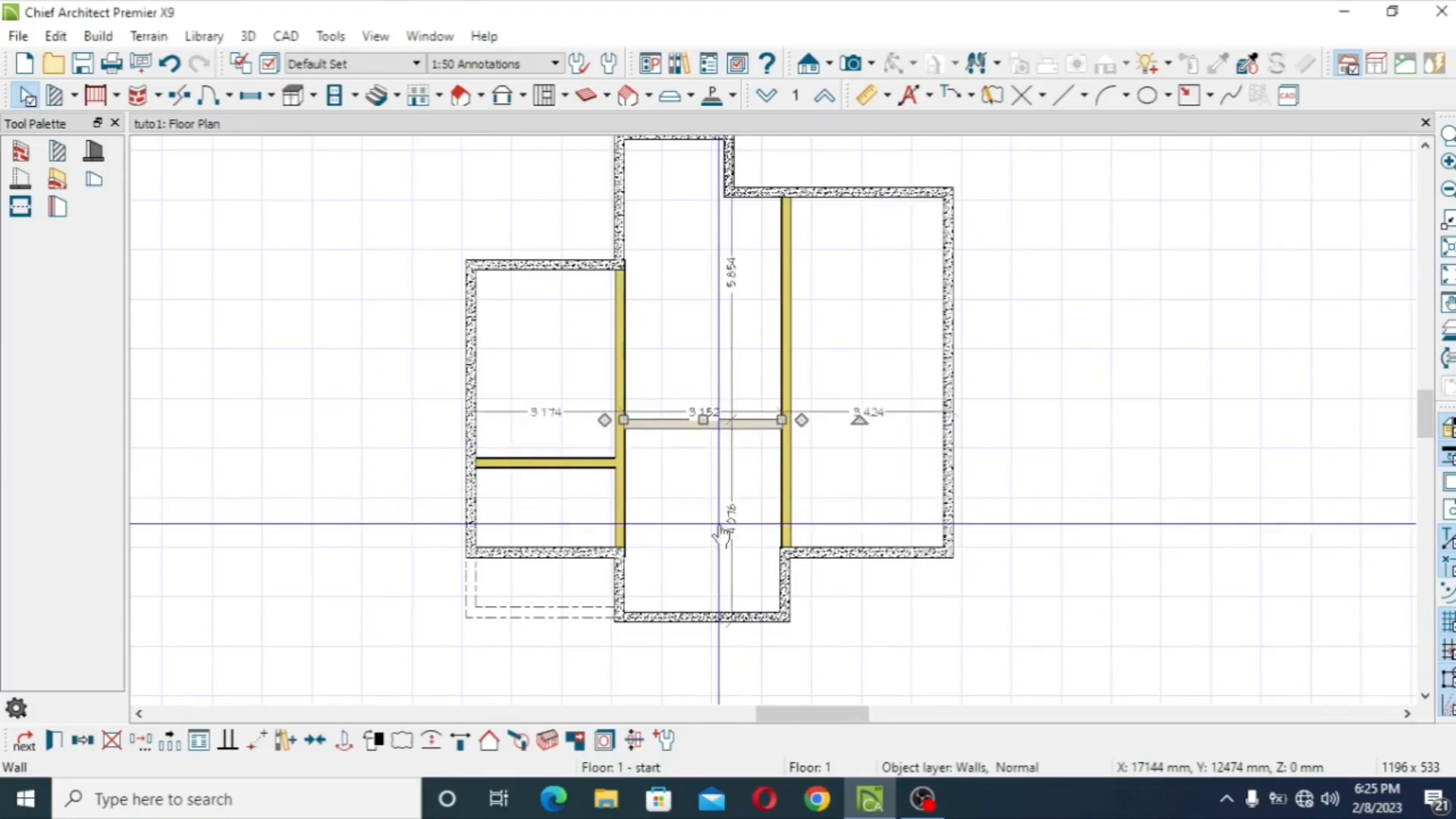
pyautogui.click(694, 291)
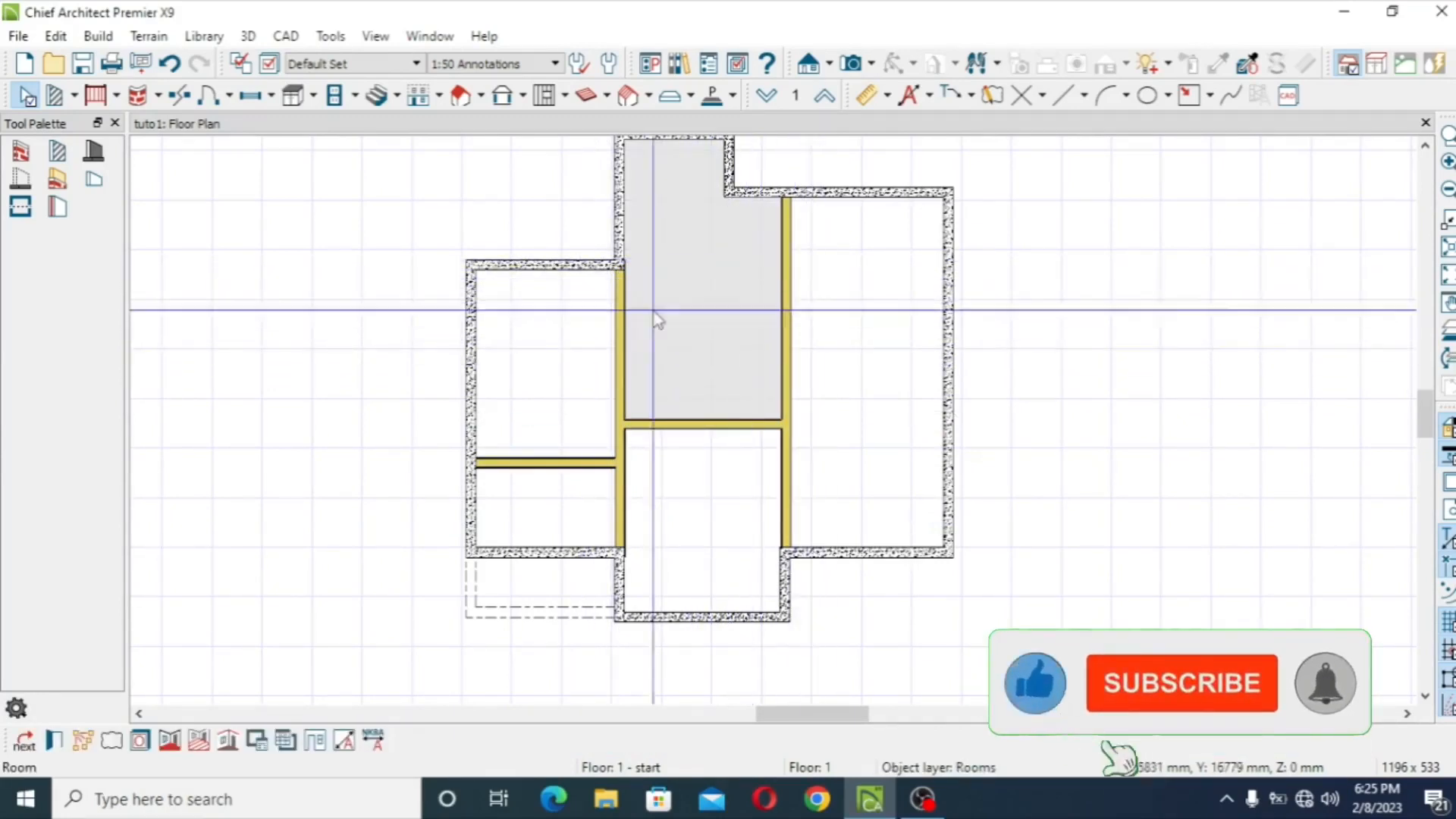
# - Add a second interior wall across the central section, about 1607 mm above the first cross wall
pyautogui.click(59, 154)
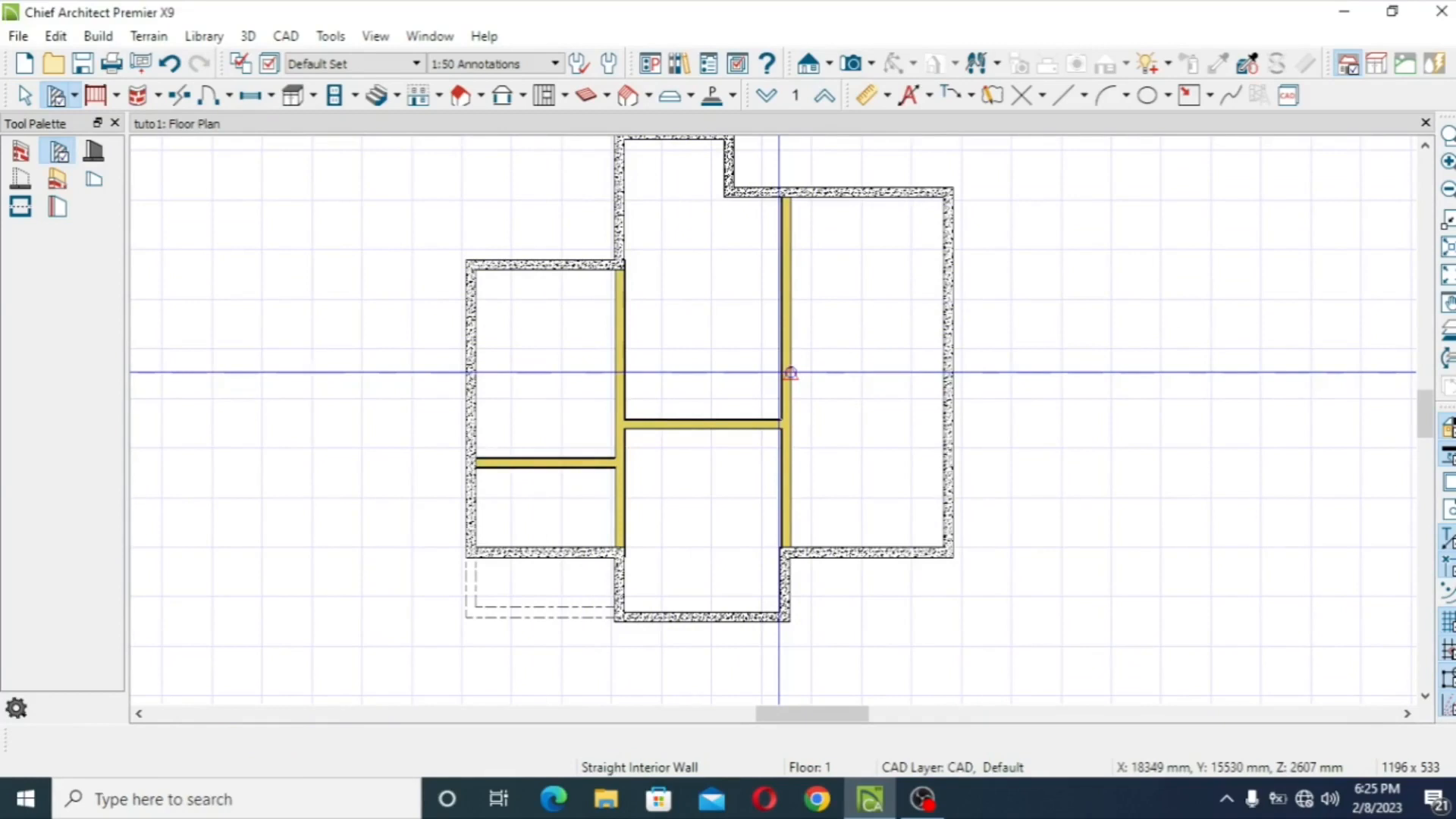
pyautogui.moveTo(790, 374); pyautogui.dragTo(624, 372)
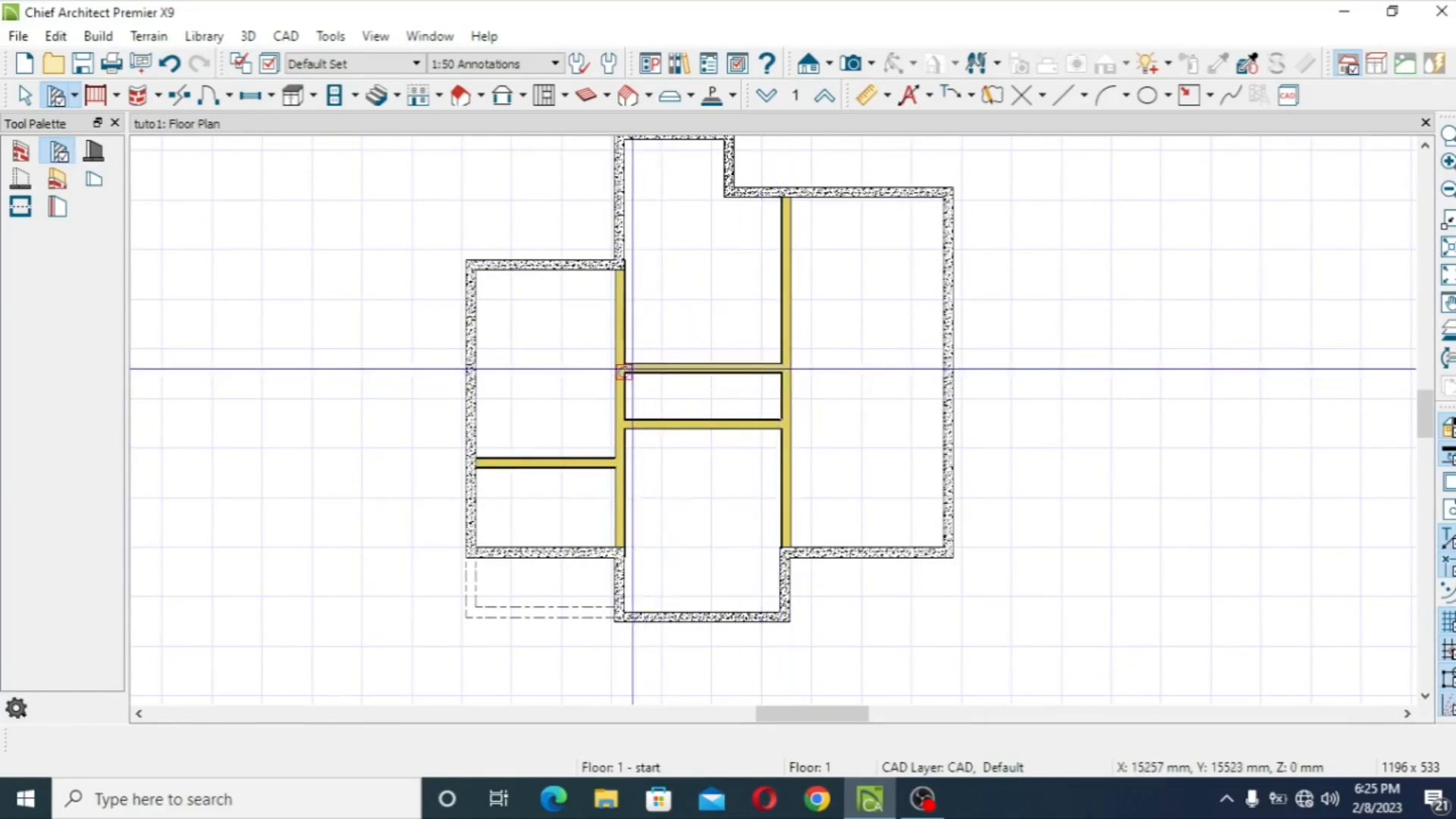
pyautogui.moveTo(706, 369); pyautogui.dragTo(707, 340)
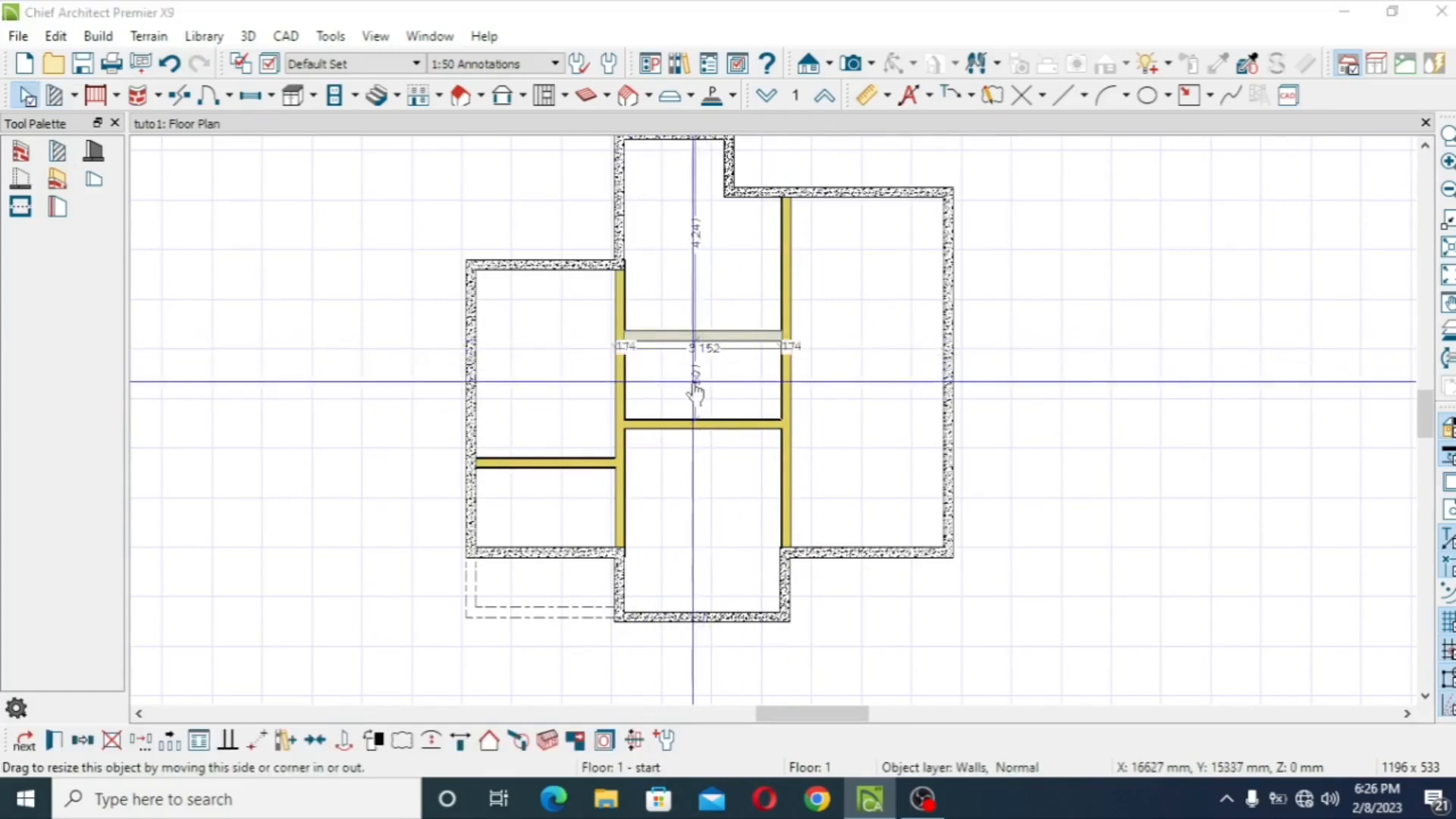
# - Set the gap between the two central cross walls to 1200 mm by moving the upper one
pyautogui.click(697, 387)
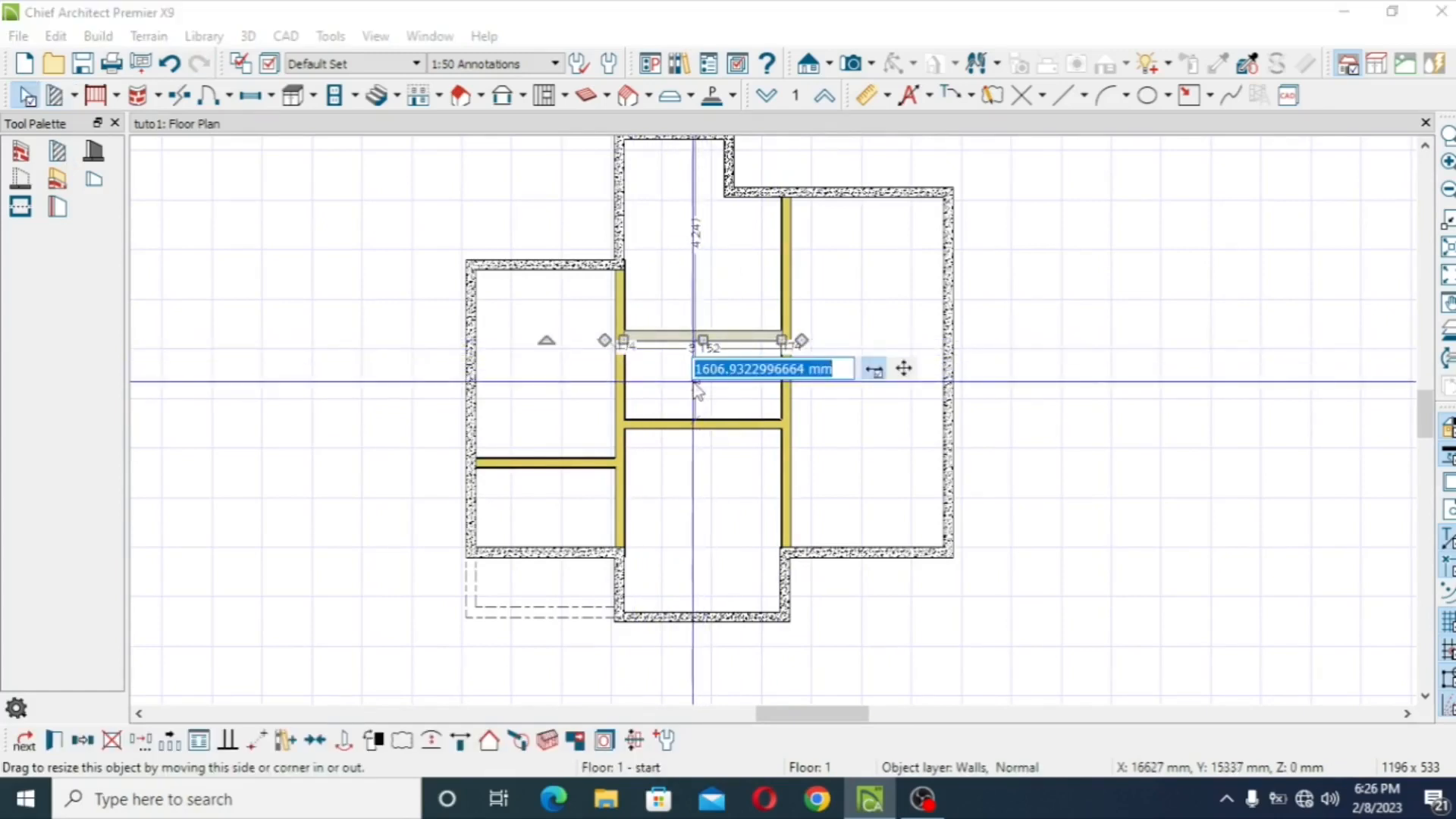
pyautogui.write('12')
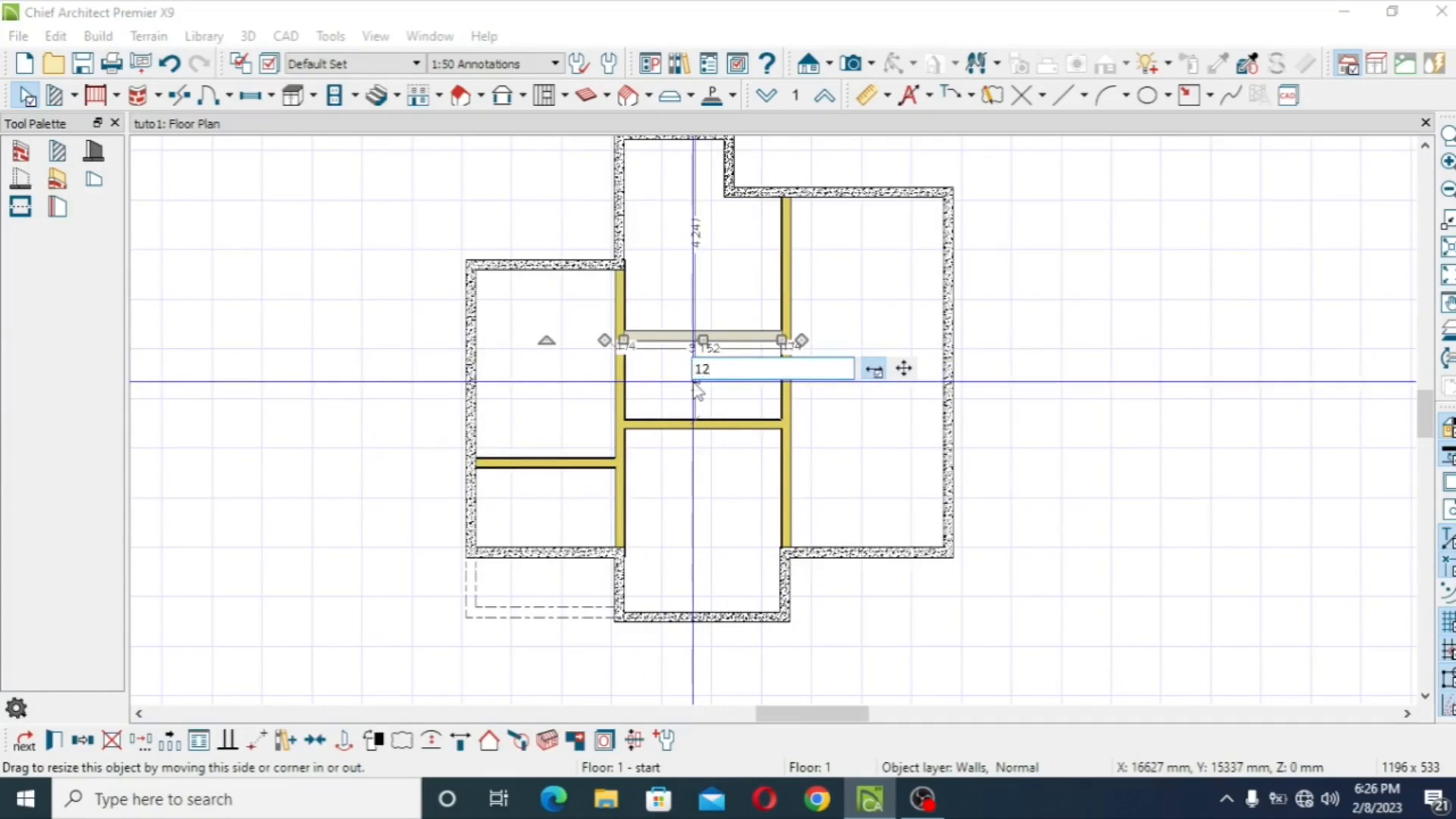
pyautogui.write('00')
pyautogui.press('Return')
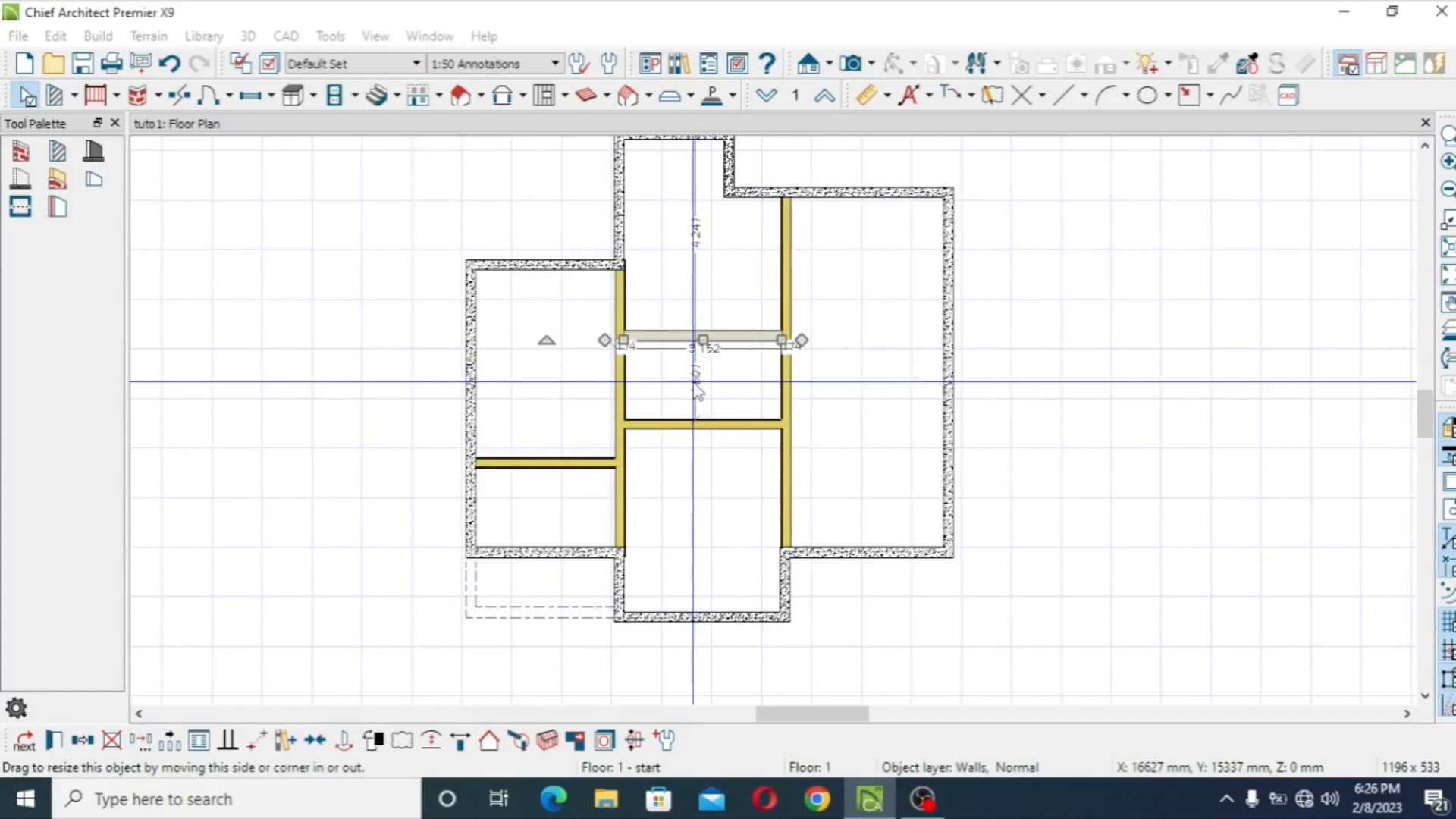
pyautogui.click(1086, 281)
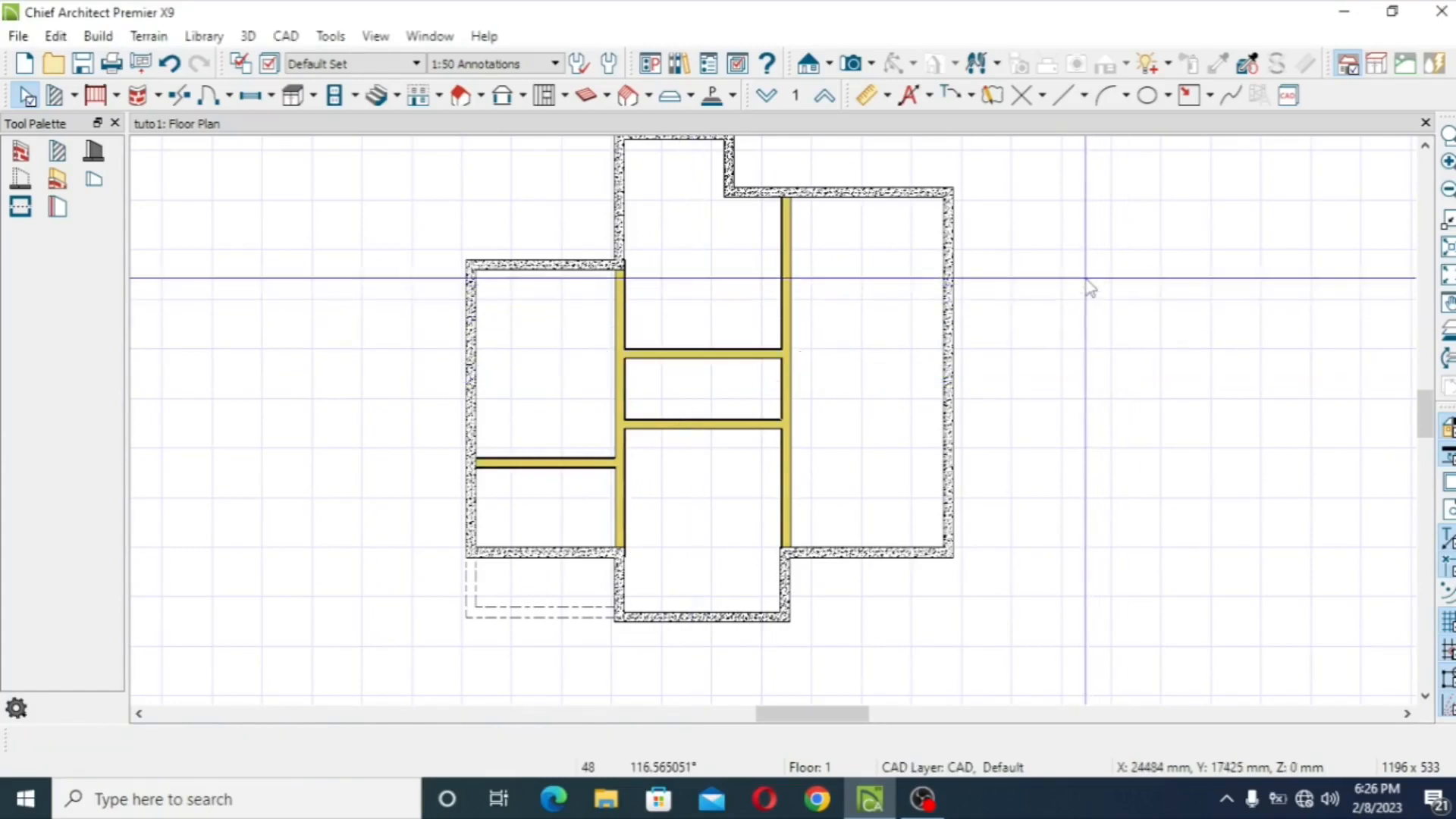
# - Move the far-right exterior wall to 3000 mm from the right vertical interior wall
pyautogui.moveTo(1424, 414); pyautogui.dragTo(1424, 399)
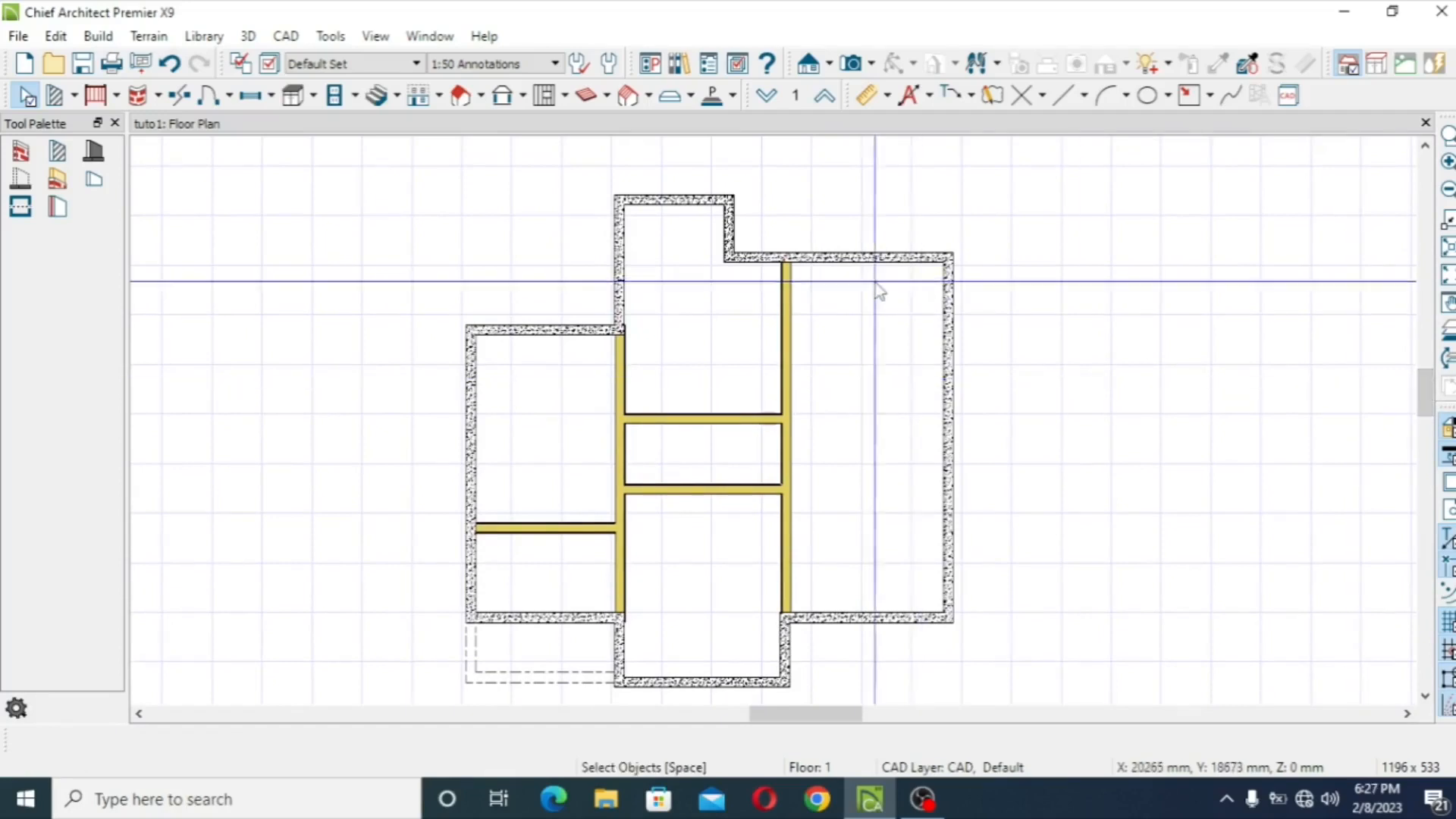
pyautogui.click(949, 418)
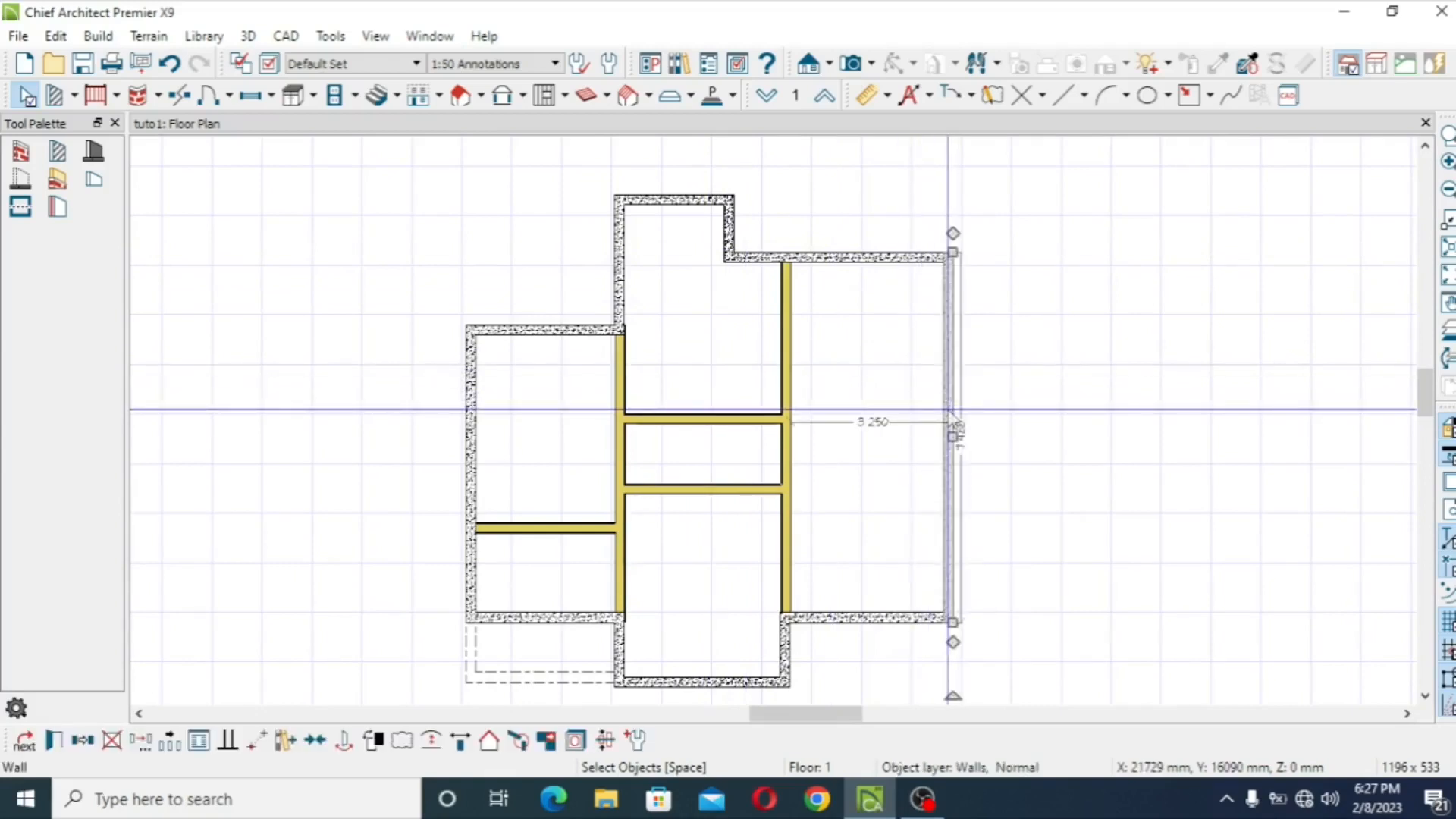
pyautogui.click(787, 578)
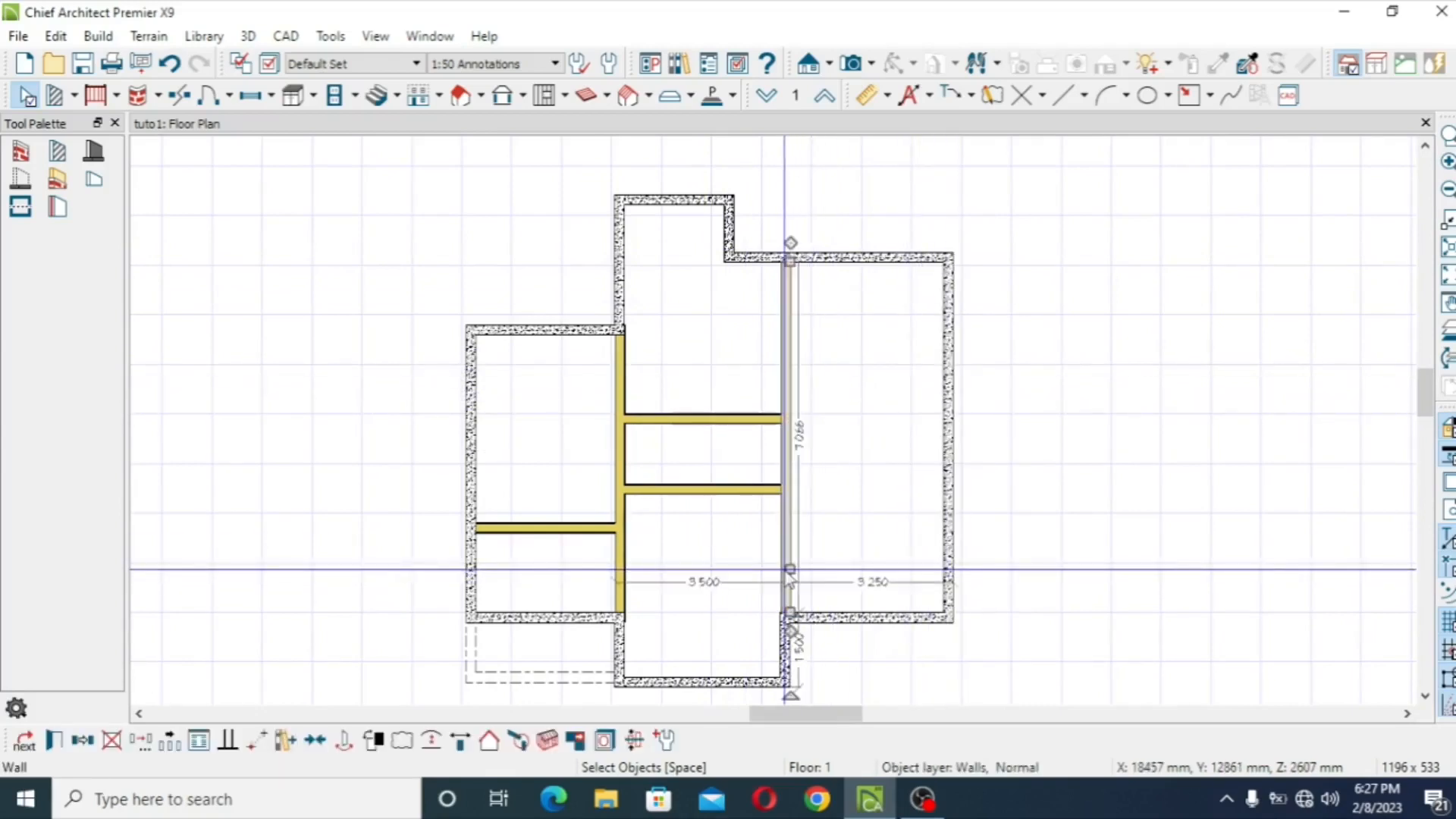
pyautogui.click(948, 466)
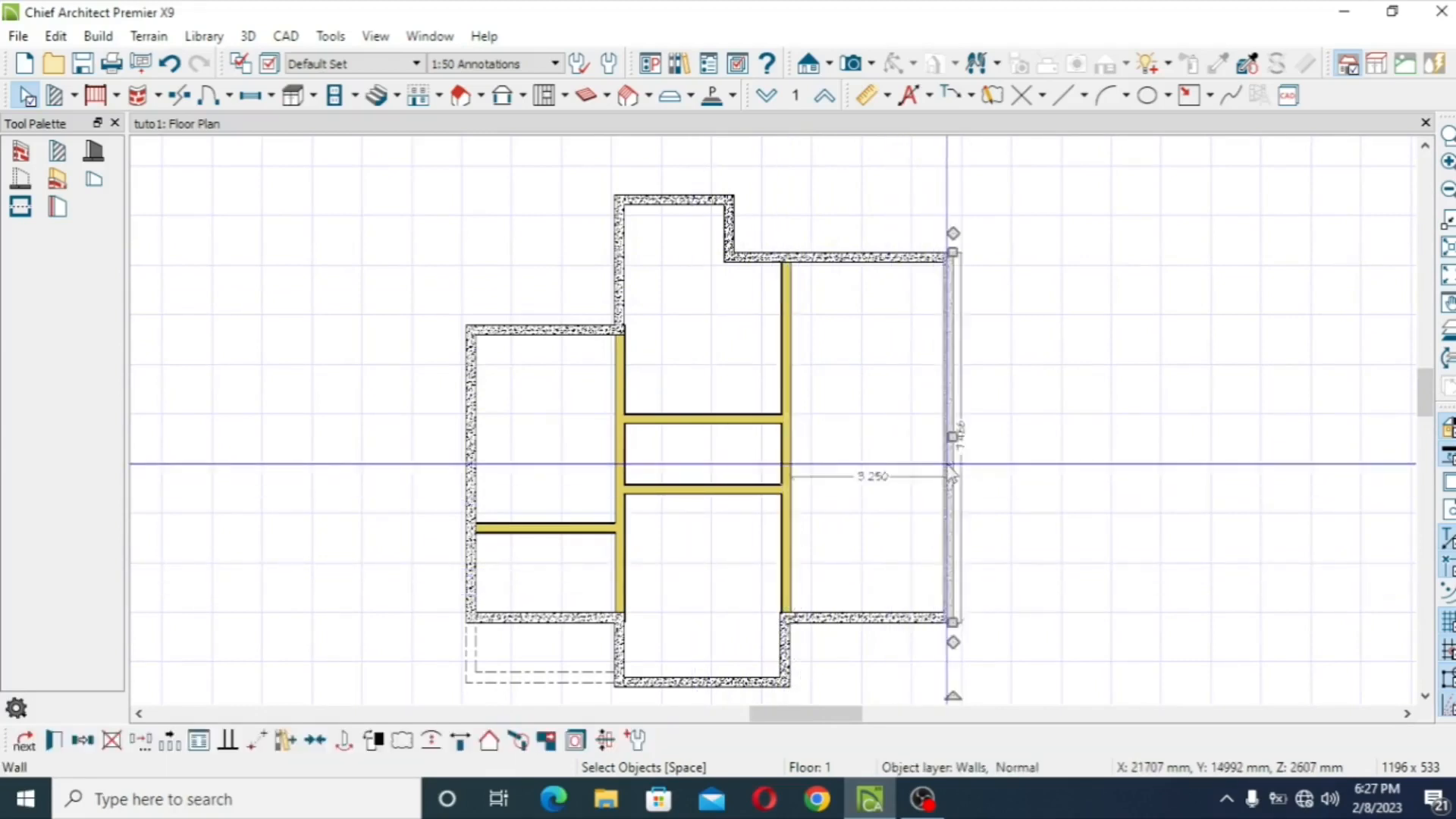
pyautogui.click(872, 478)
pyautogui.write('3000')
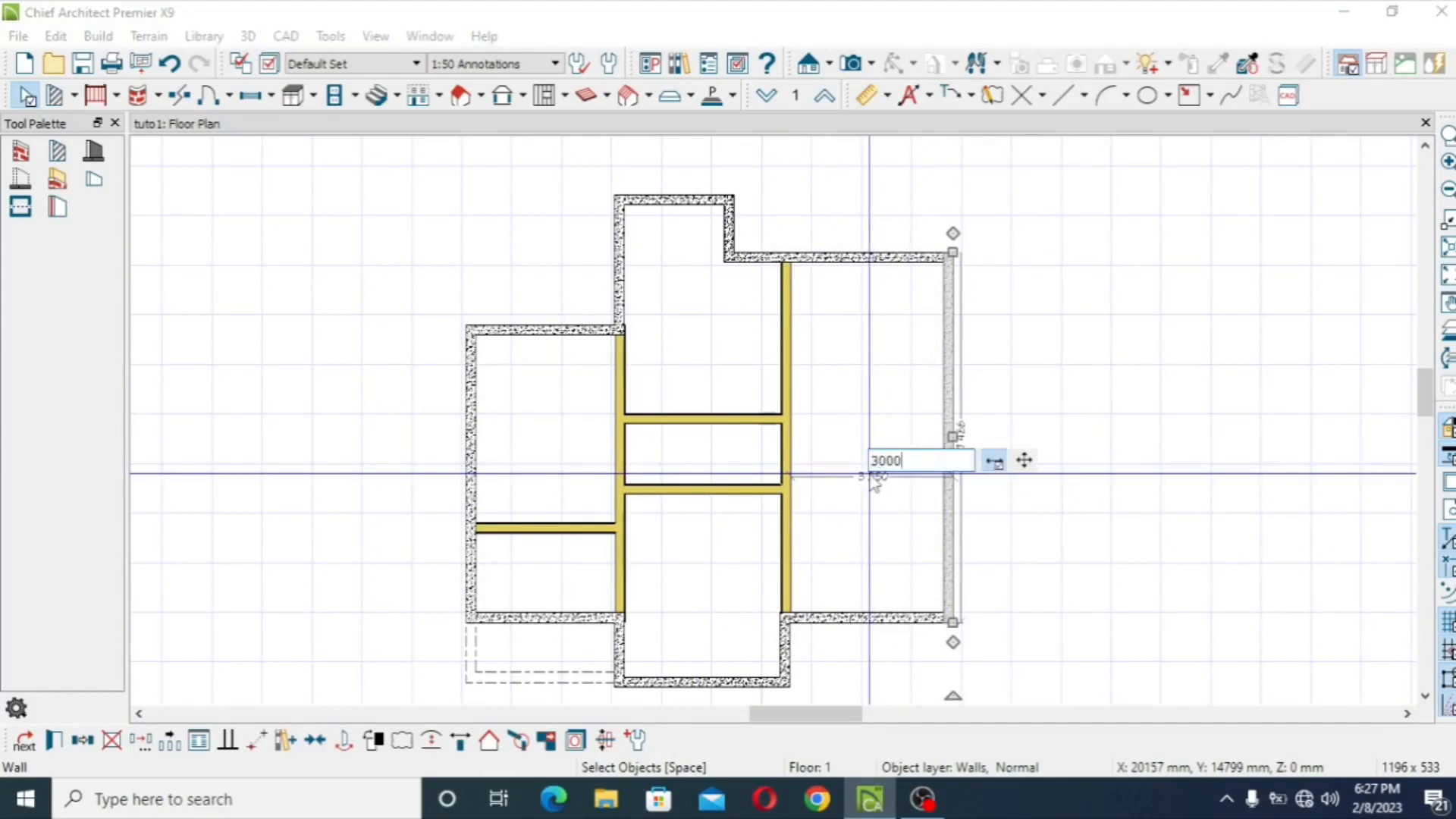
pyautogui.press('Return')
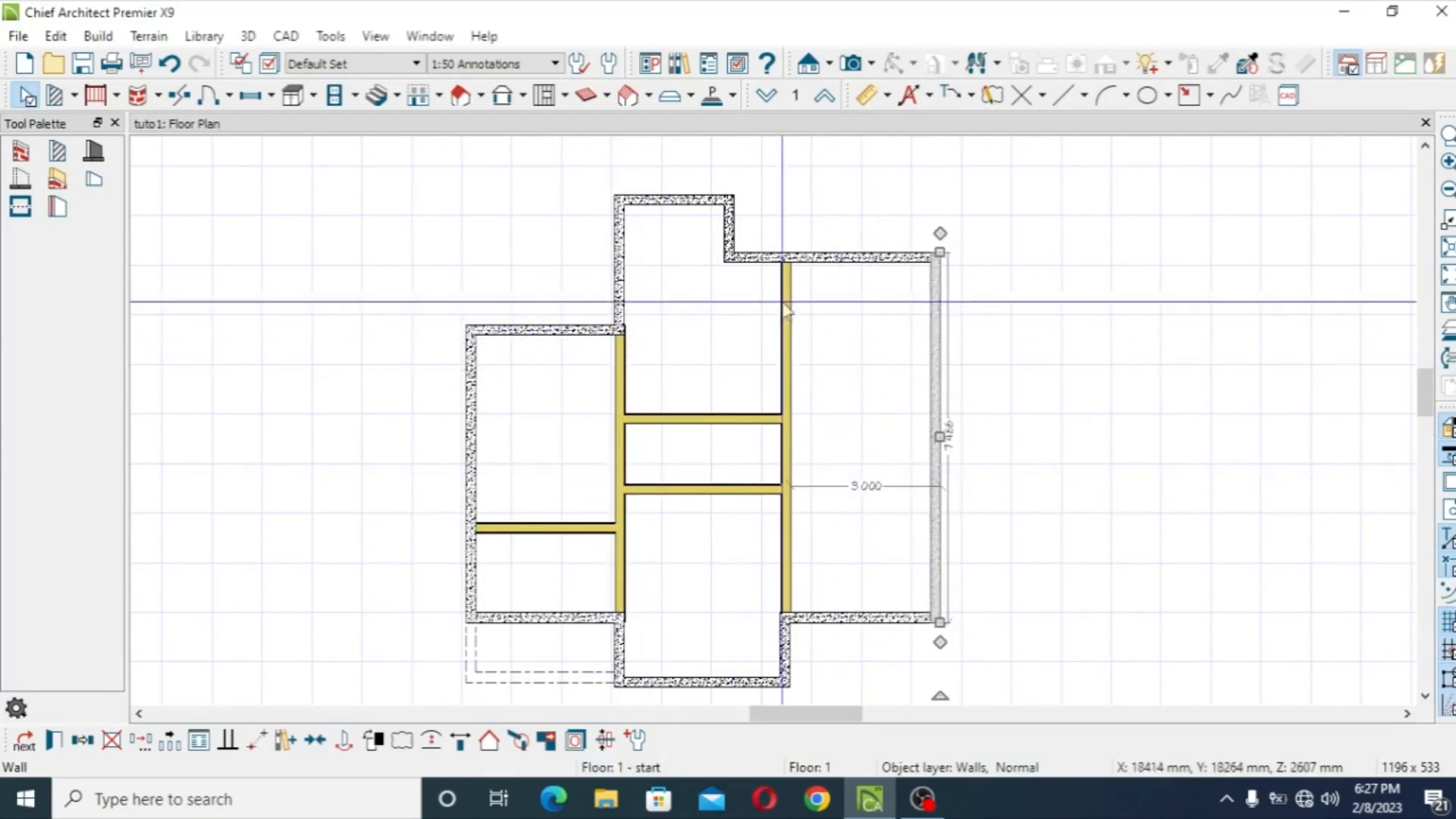
# - Set the distance from the upper projection's short right wall to its left wall to 2000 mm
pyautogui.click(730, 241)
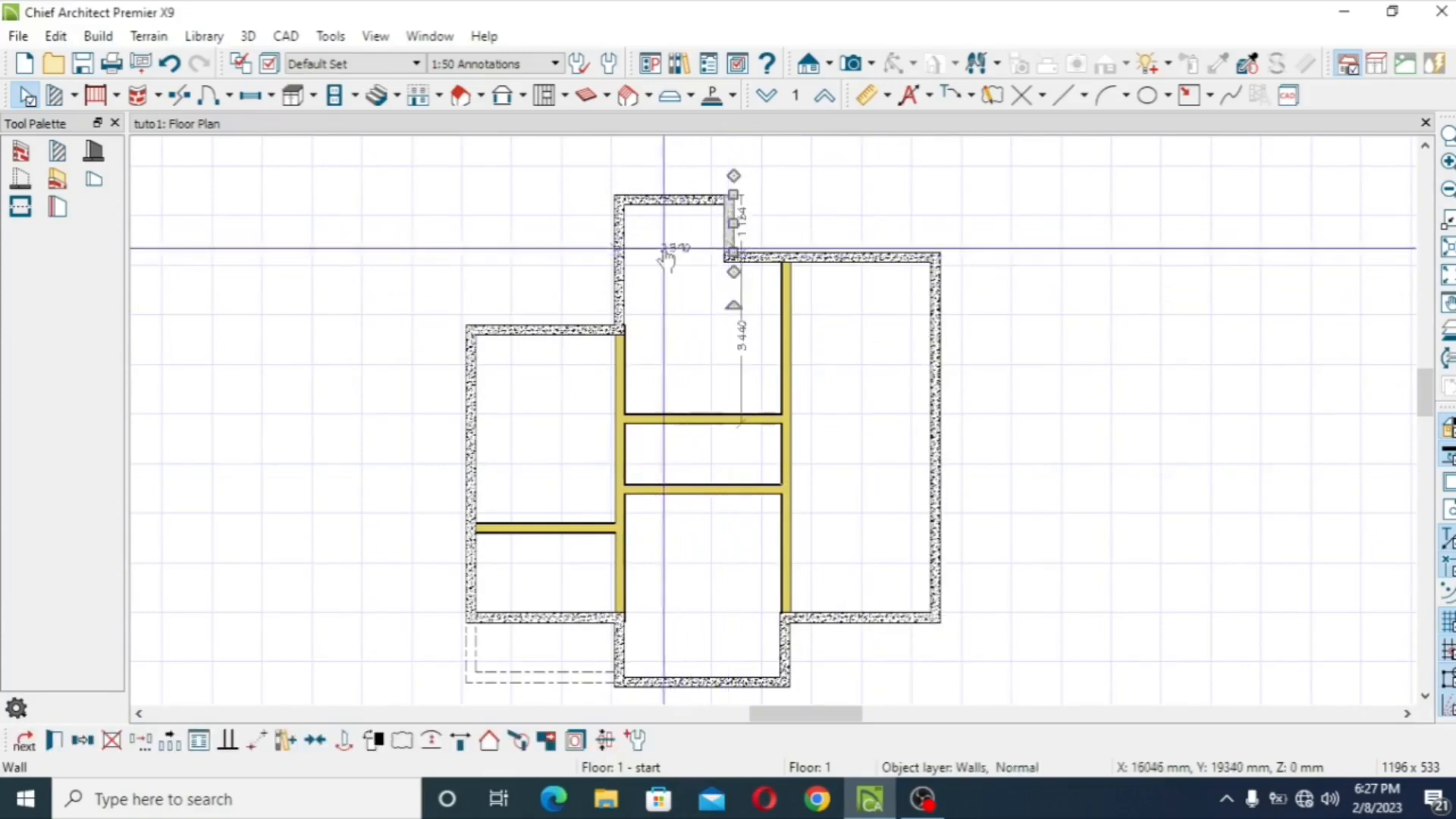
pyautogui.click(672, 255)
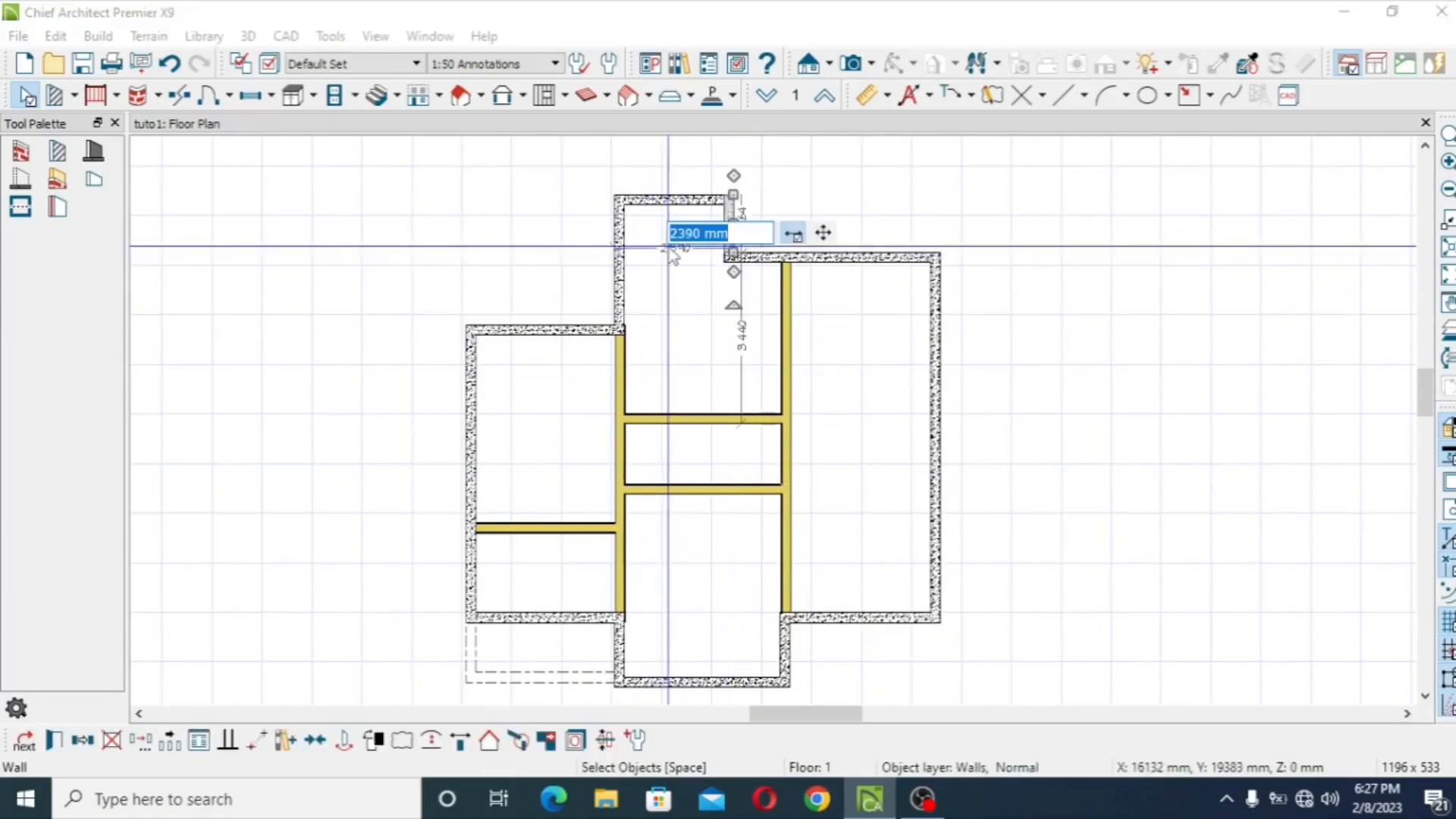
pyautogui.write('2000')
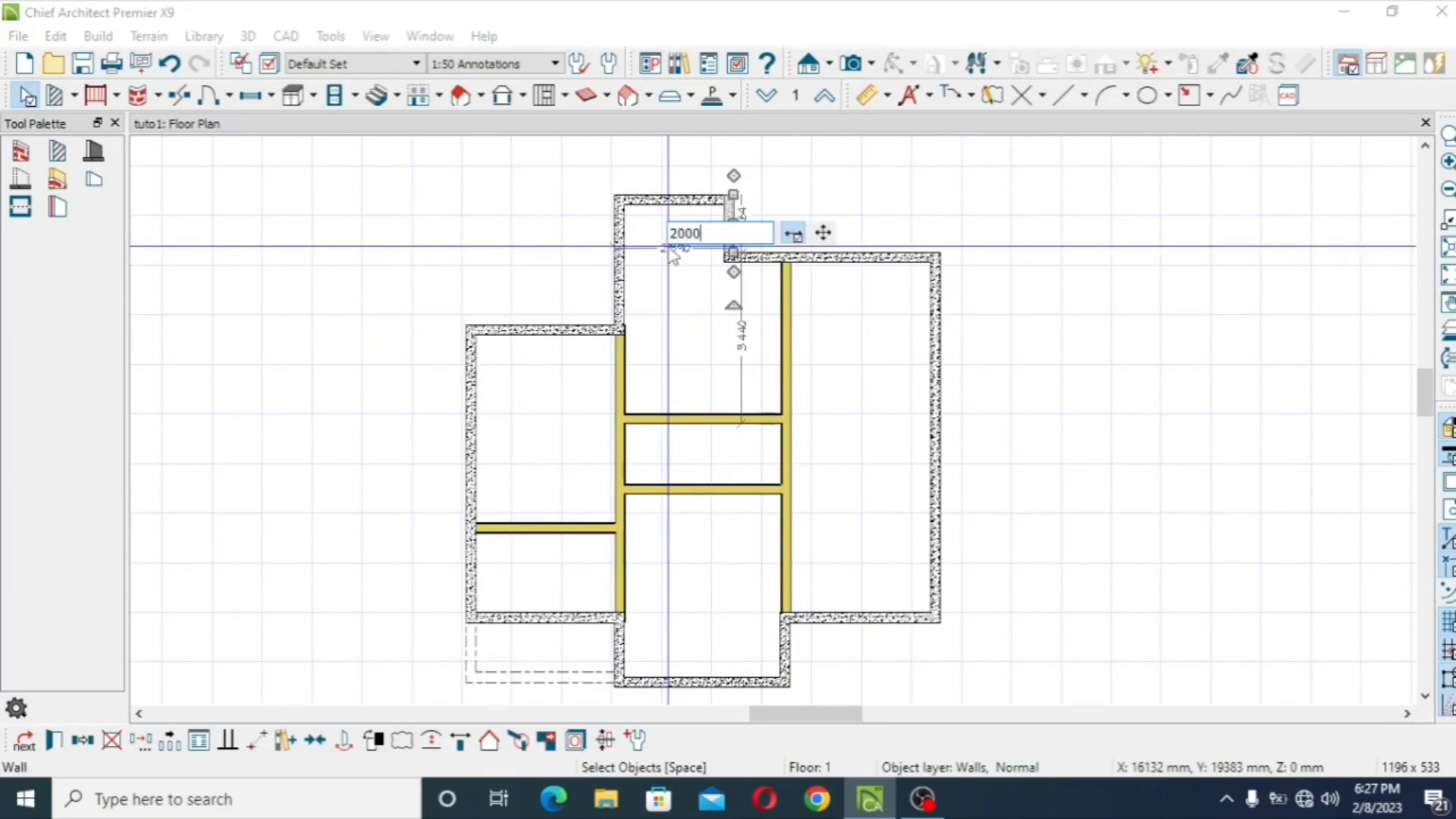
pyautogui.press('Return')
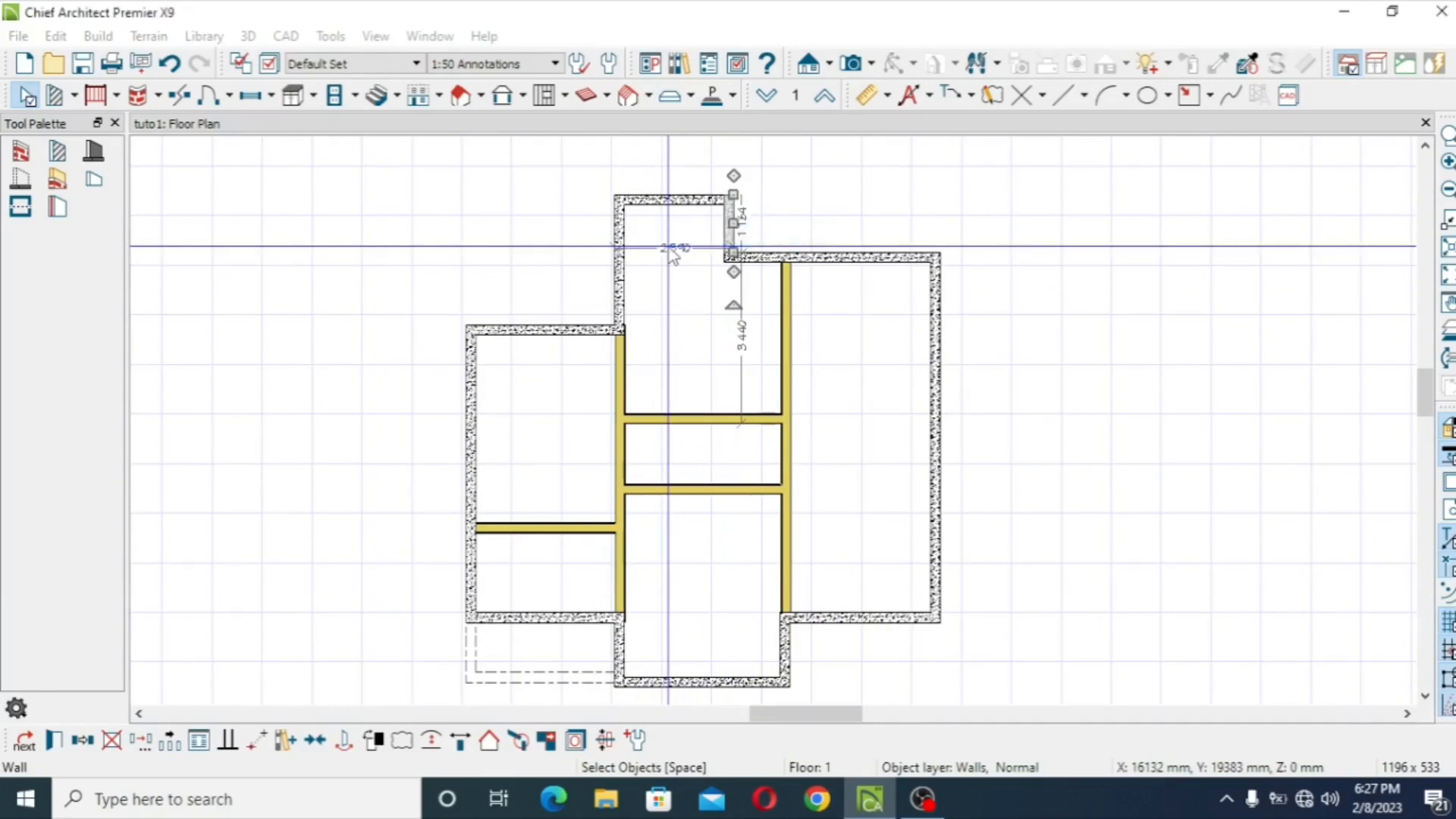
# - Draw a vertical interior wall from the upper projection's inner right corner down to the upper central cross wall
pyautogui.click(741, 299)
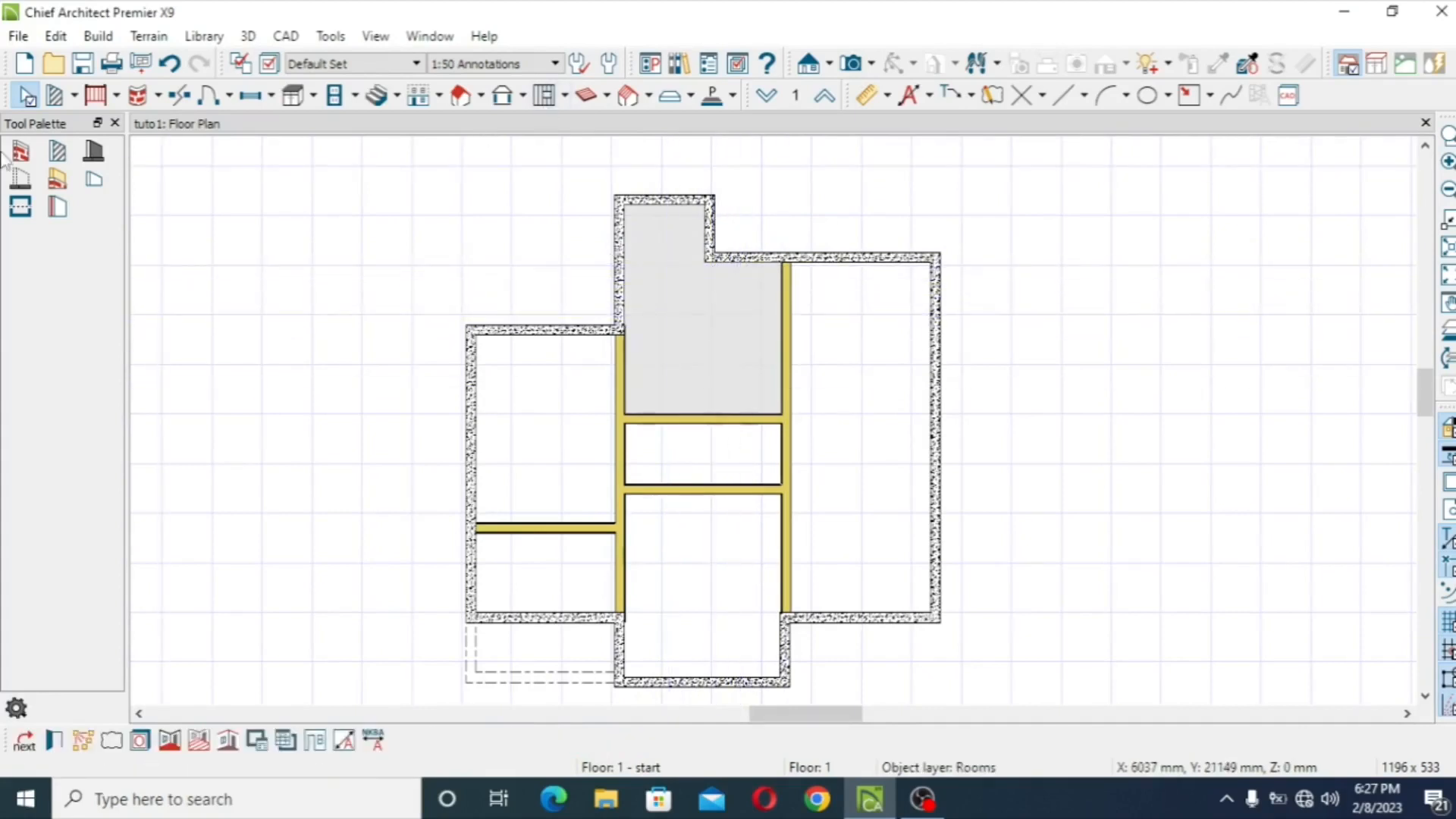
pyautogui.click(59, 152)
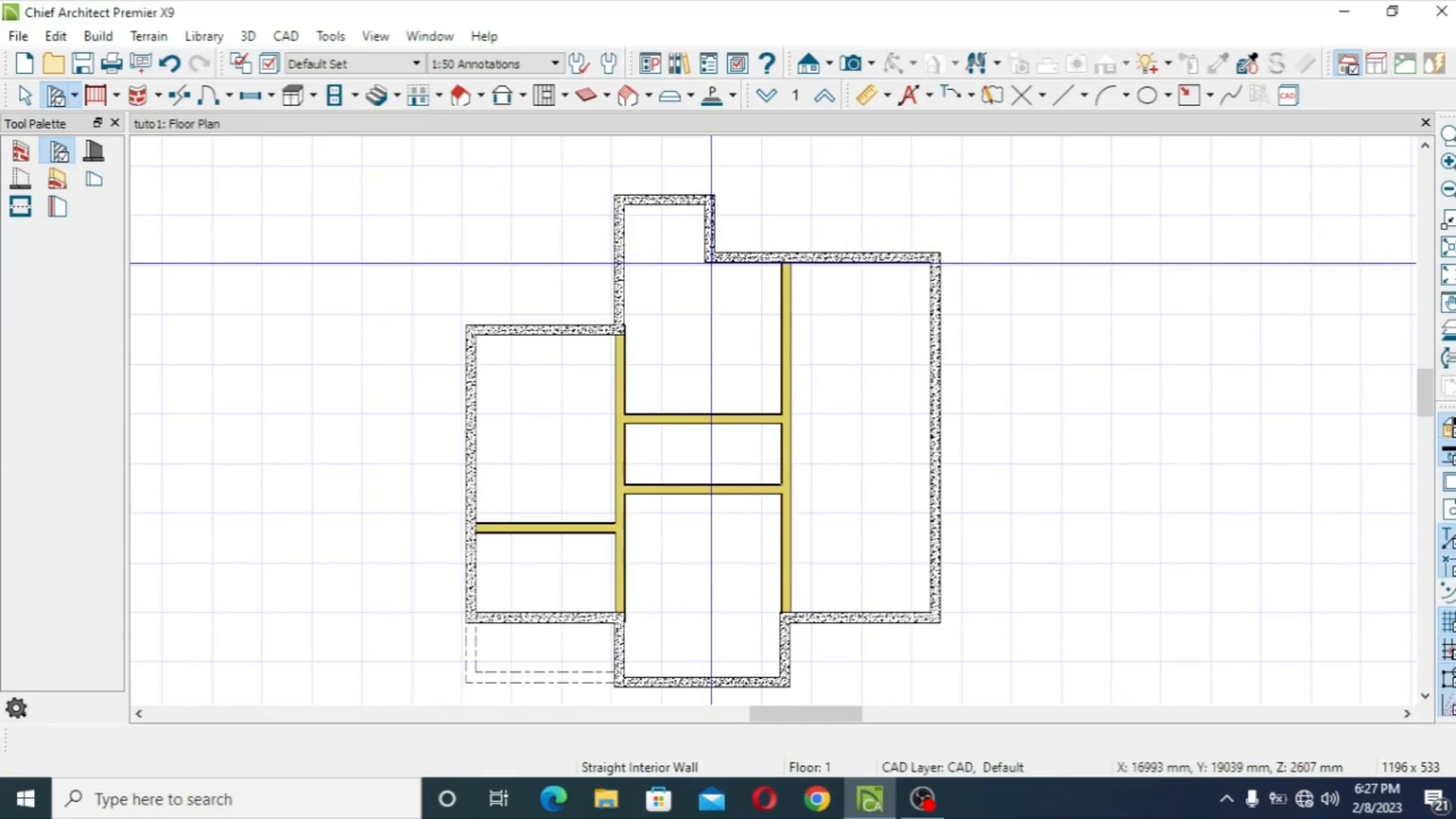
pyautogui.moveTo(711, 263); pyautogui.dragTo(713, 330)
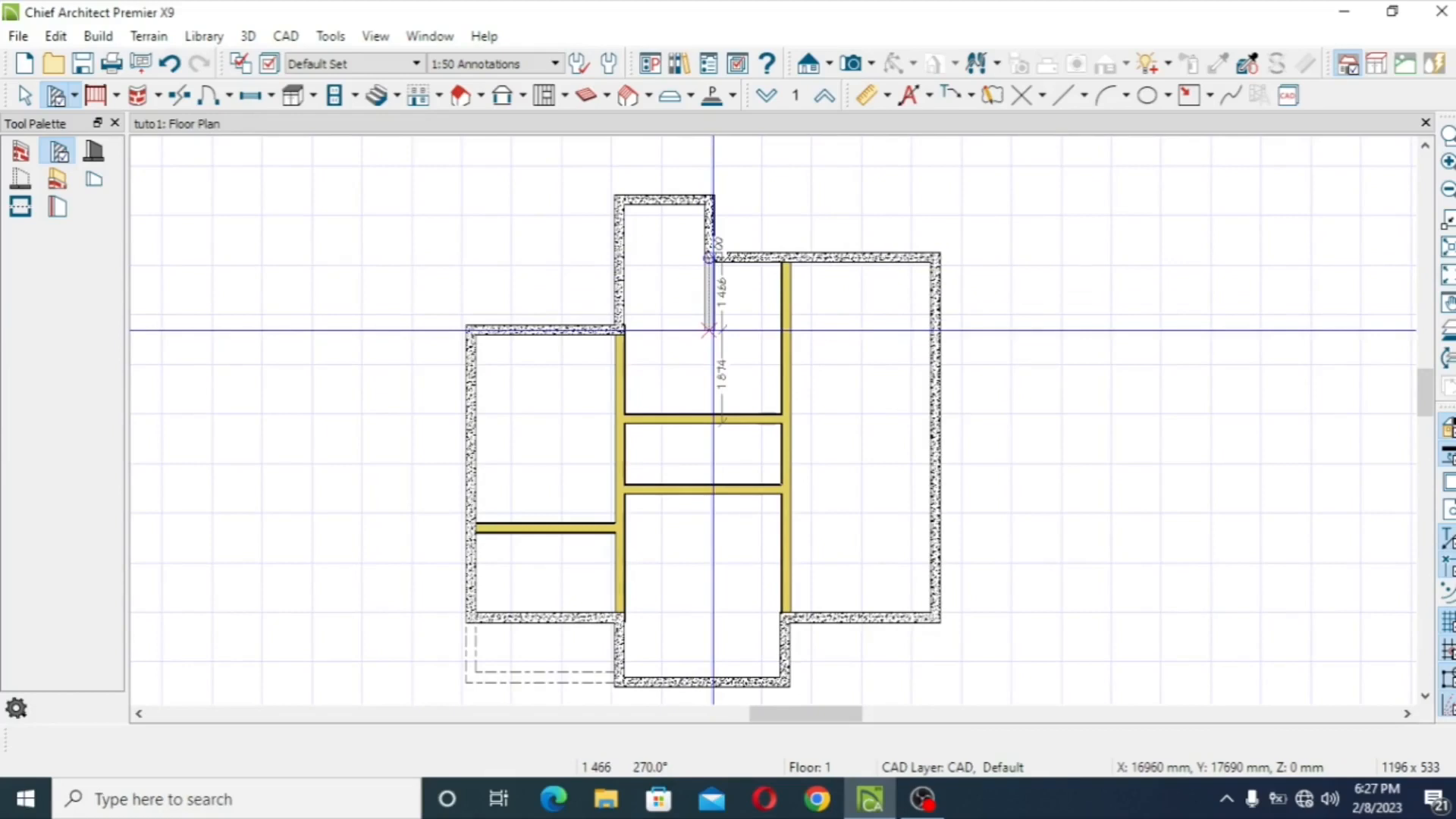
pyautogui.moveTo(713, 330); pyautogui.dragTo(717, 412)
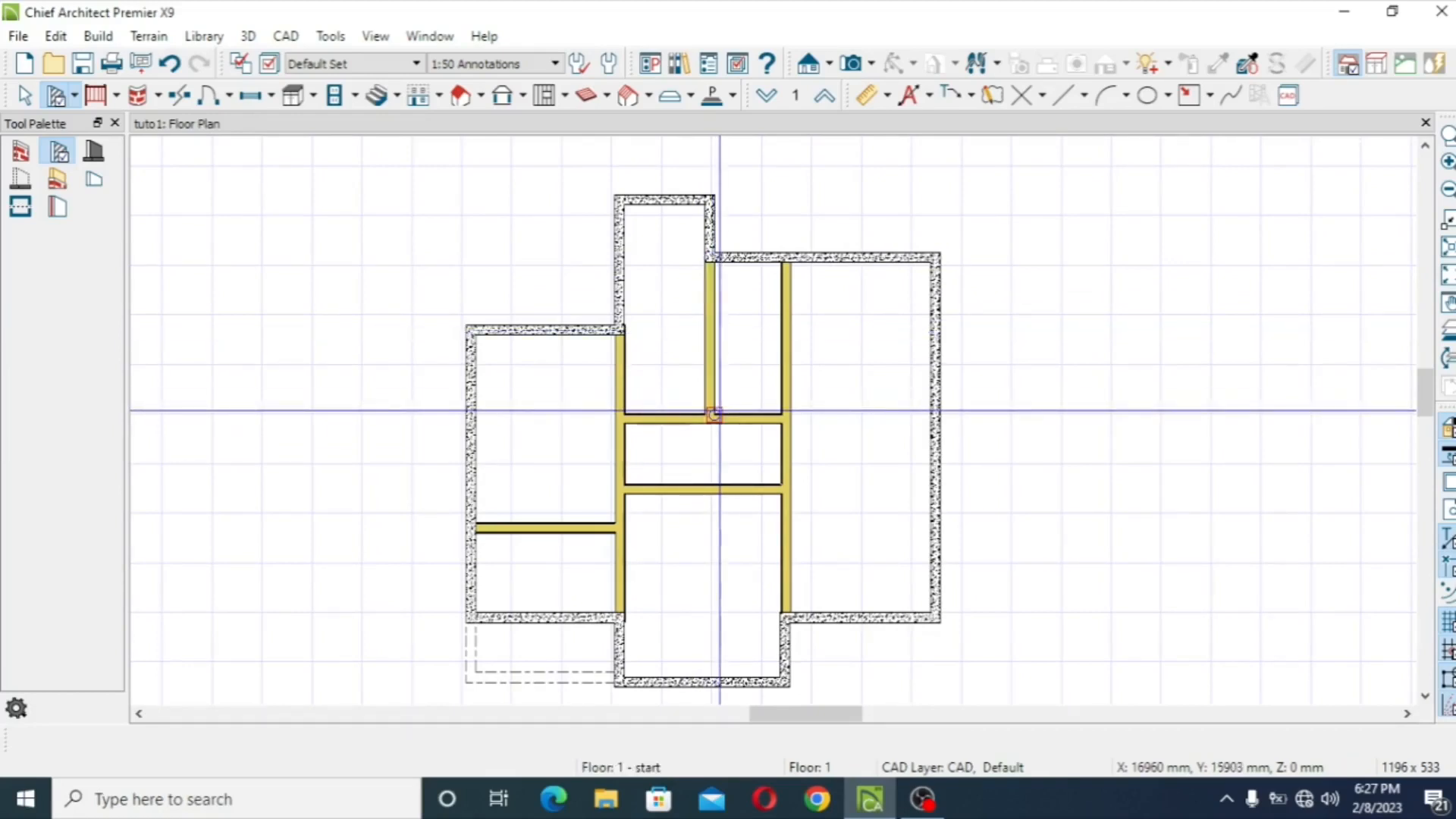
pyautogui.click(27, 95)
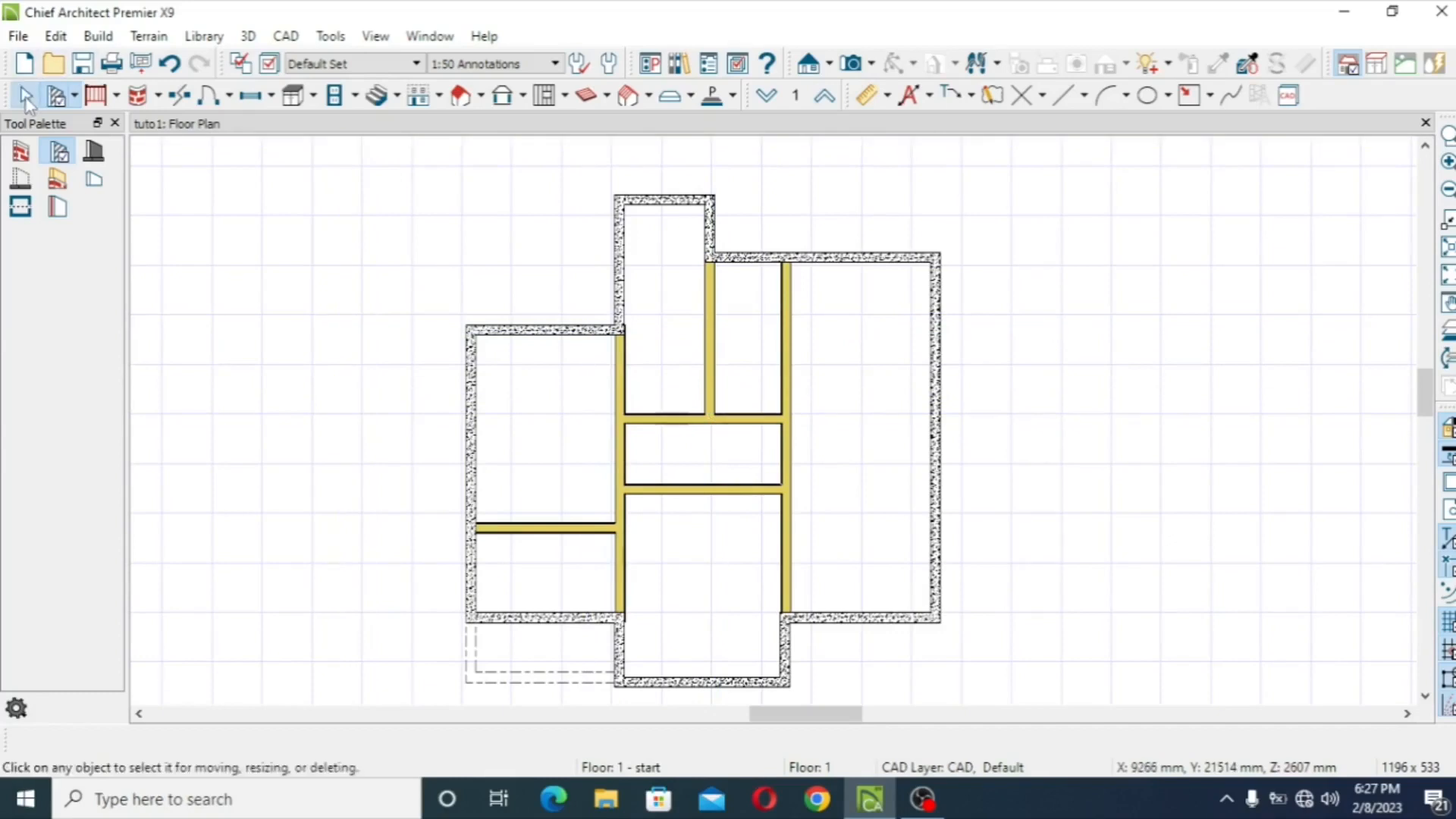
# - Move the right wing's top exterior wall down level with the left wing's top wall, about 6026 mm from the bottom wall
pyautogui.click(857, 256)
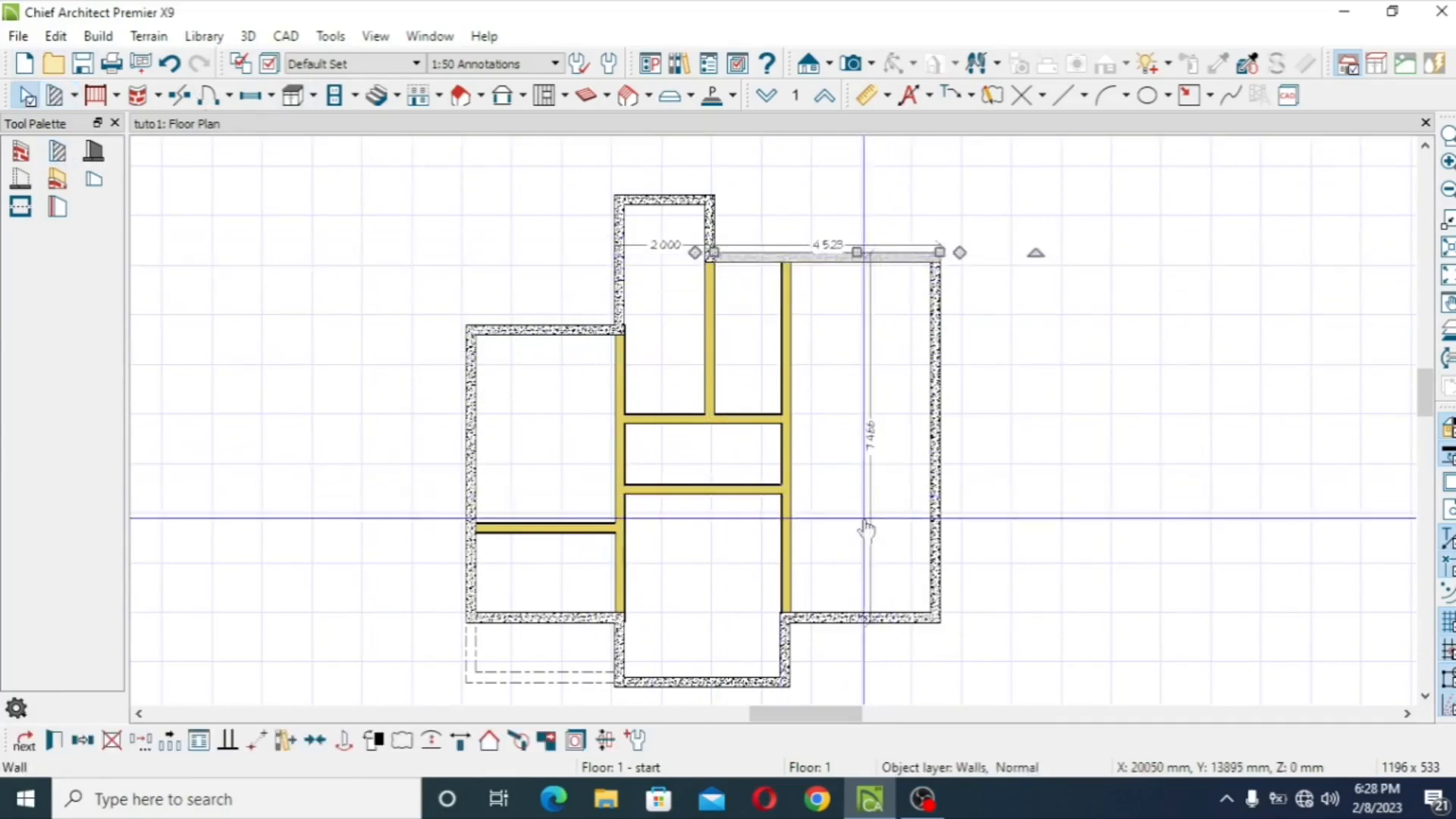
pyautogui.moveTo(834, 254); pyautogui.dragTo(826, 324)
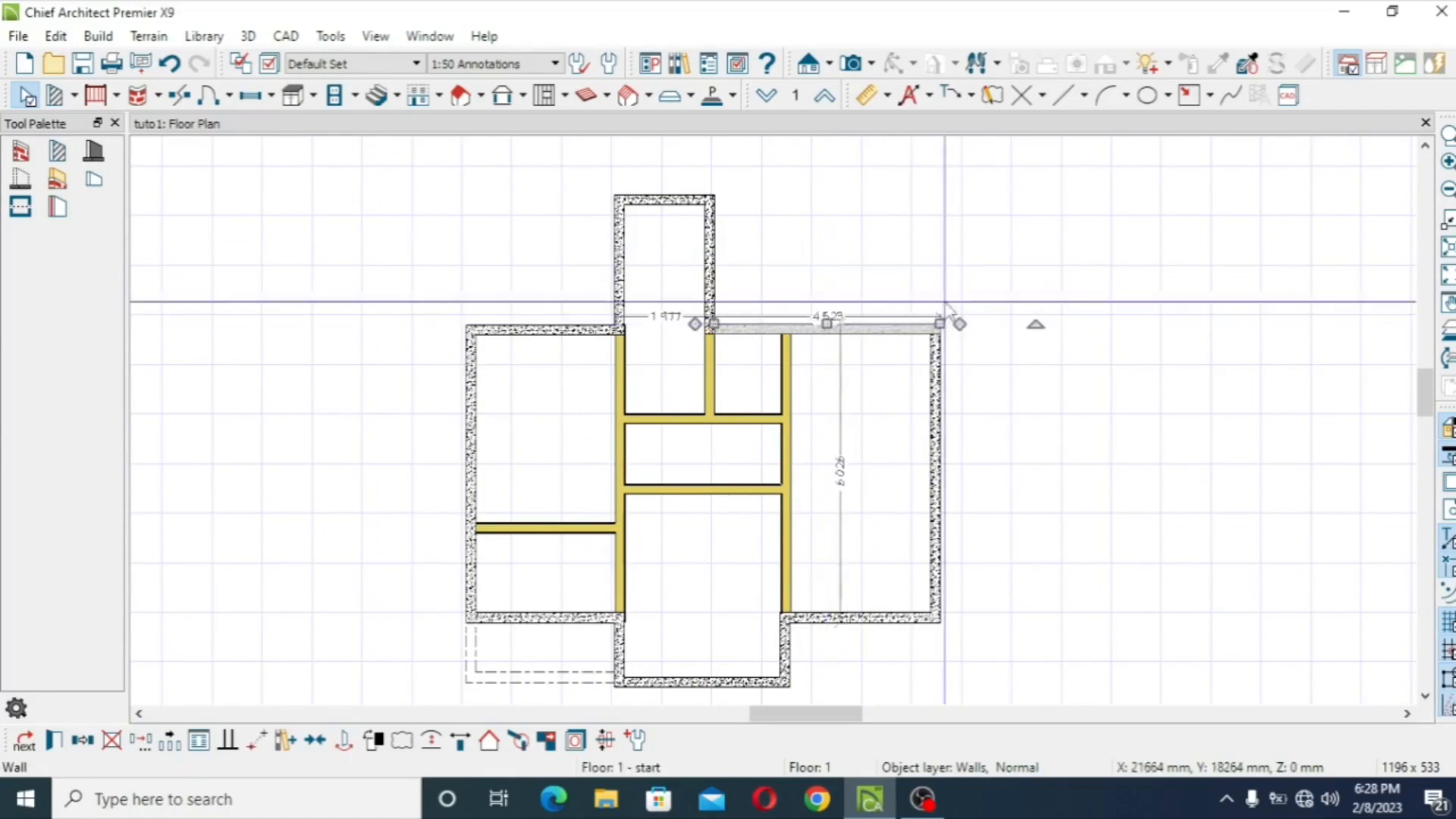
pyautogui.moveTo(1431, 389); pyautogui.dragTo(1430, 408)
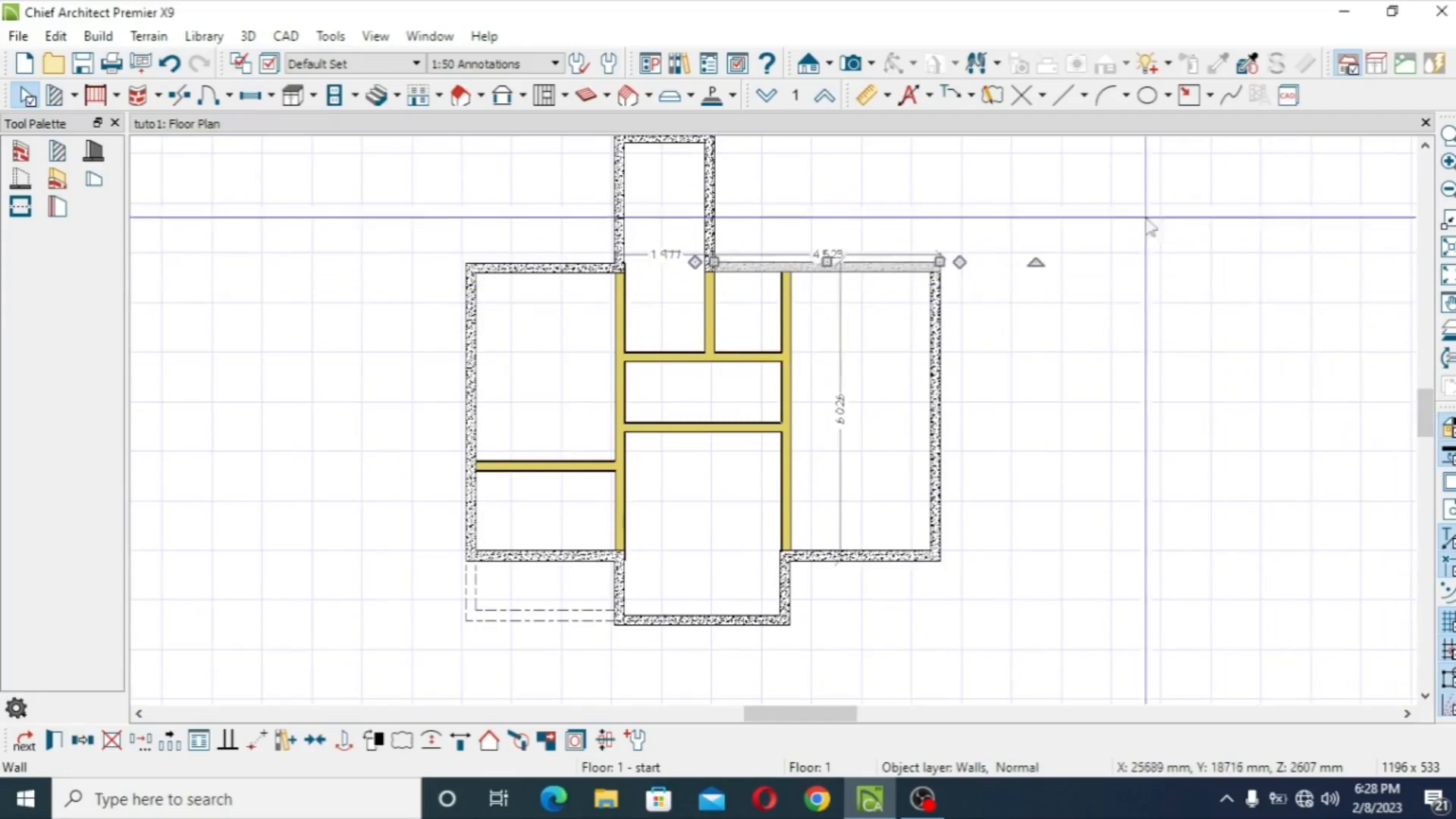
pyautogui.click(955, 194)
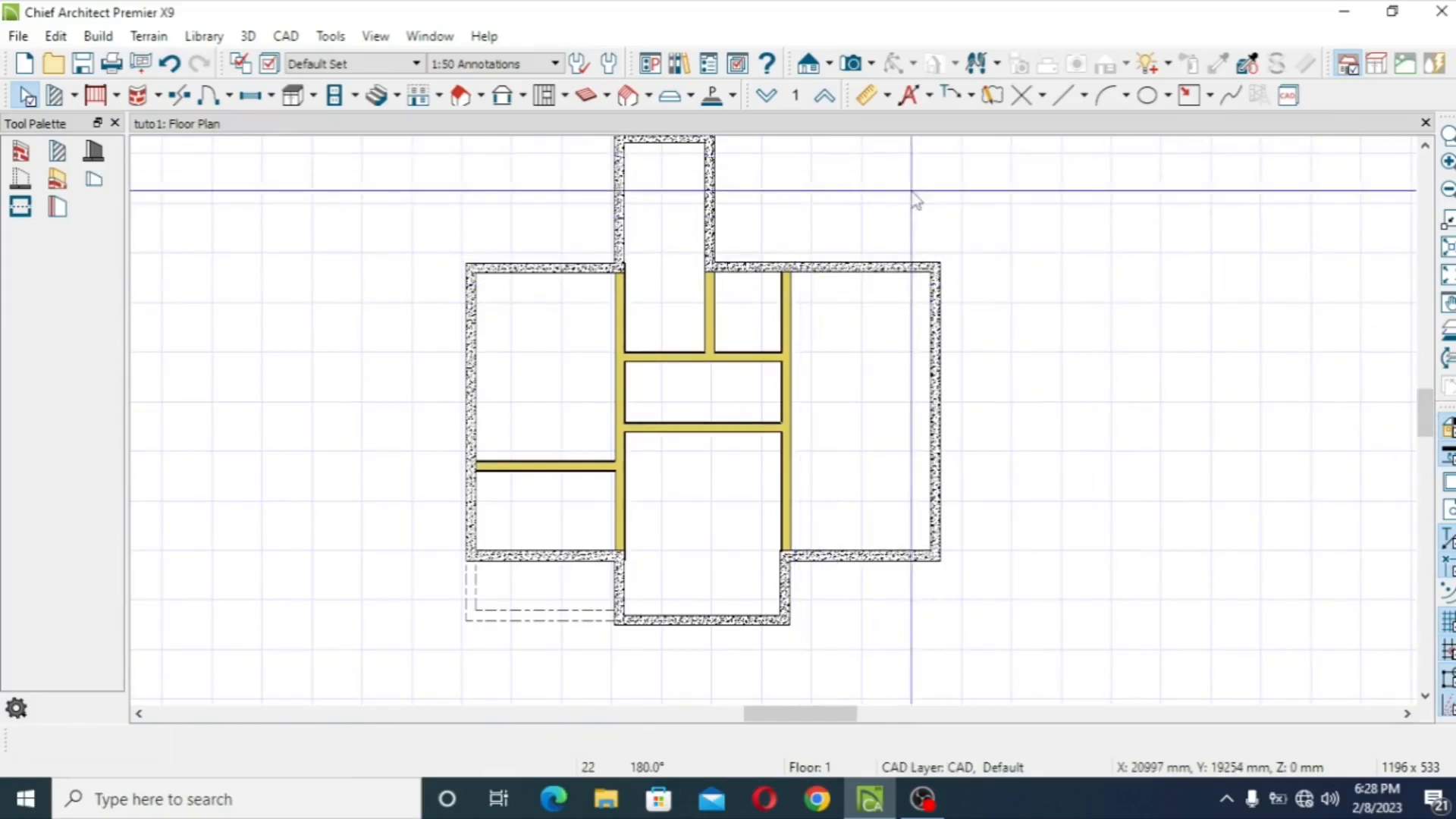
pyautogui.moveTo(1425, 420); pyautogui.dragTo(1426, 402)
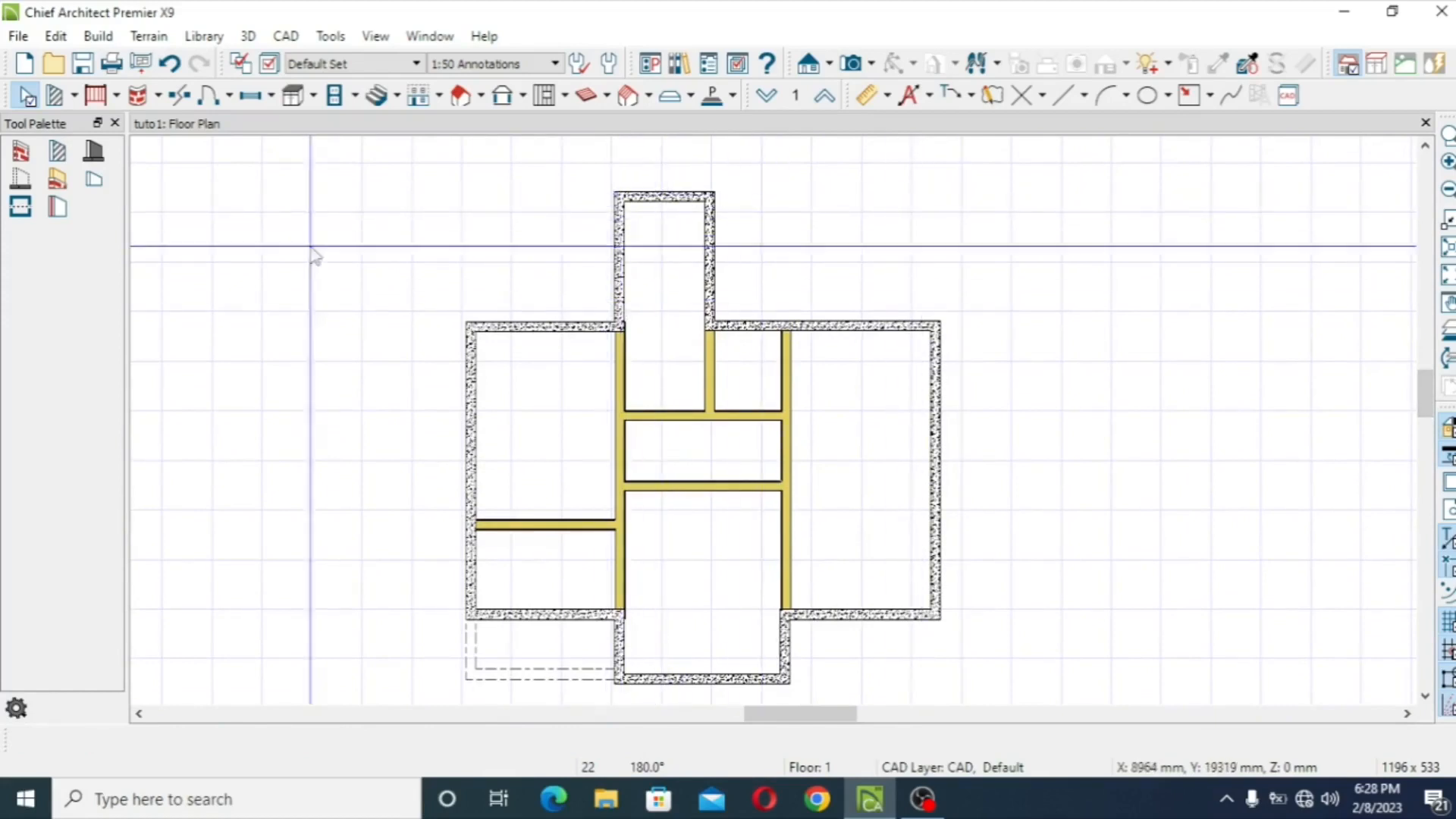
# - Draw a horizontal interior wall across the base of the upper projection, closing it off from the room below
pyautogui.click(57, 151)
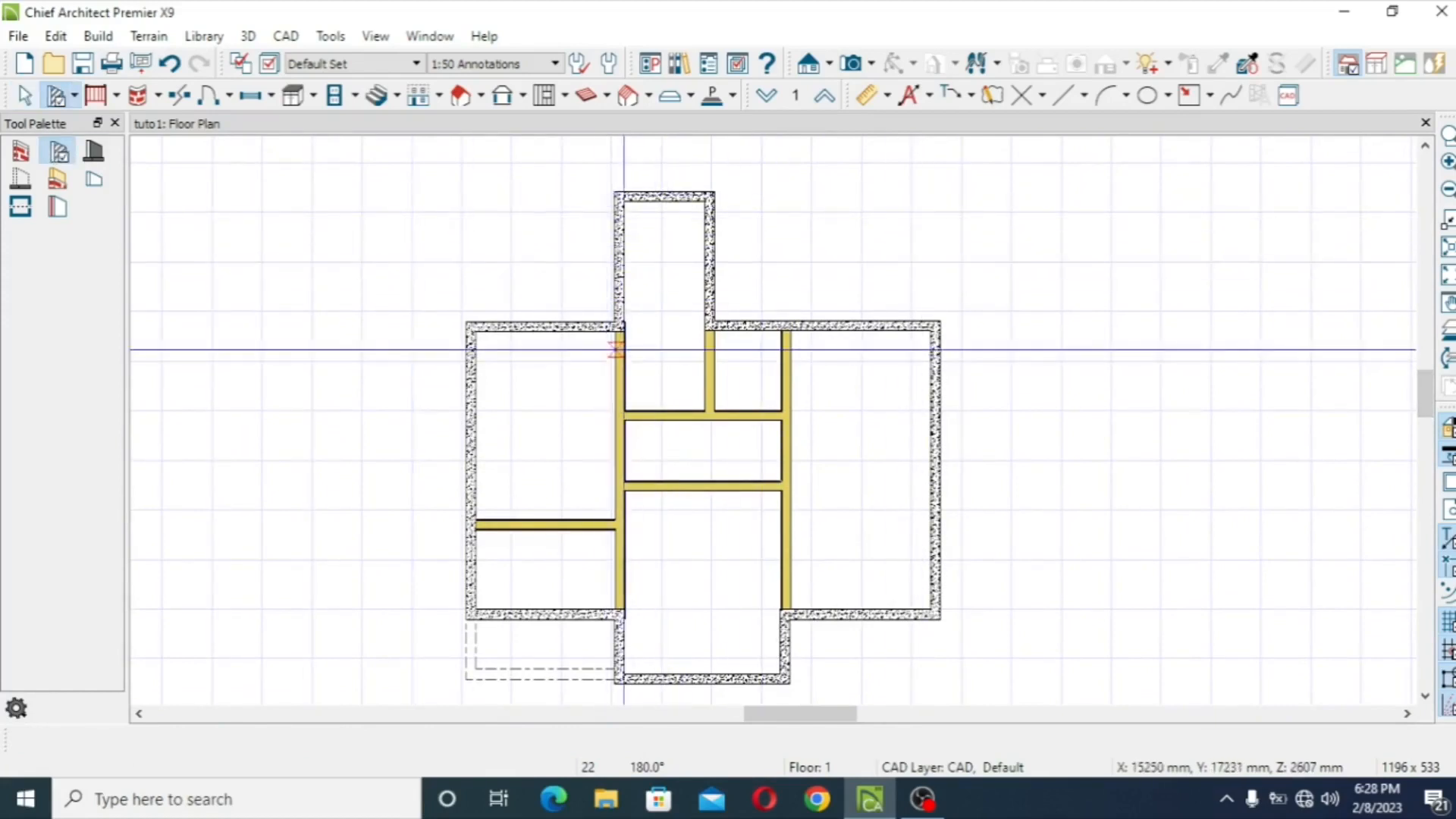
pyautogui.moveTo(624, 324); pyautogui.dragTo(705, 325)
pyautogui.press('space')
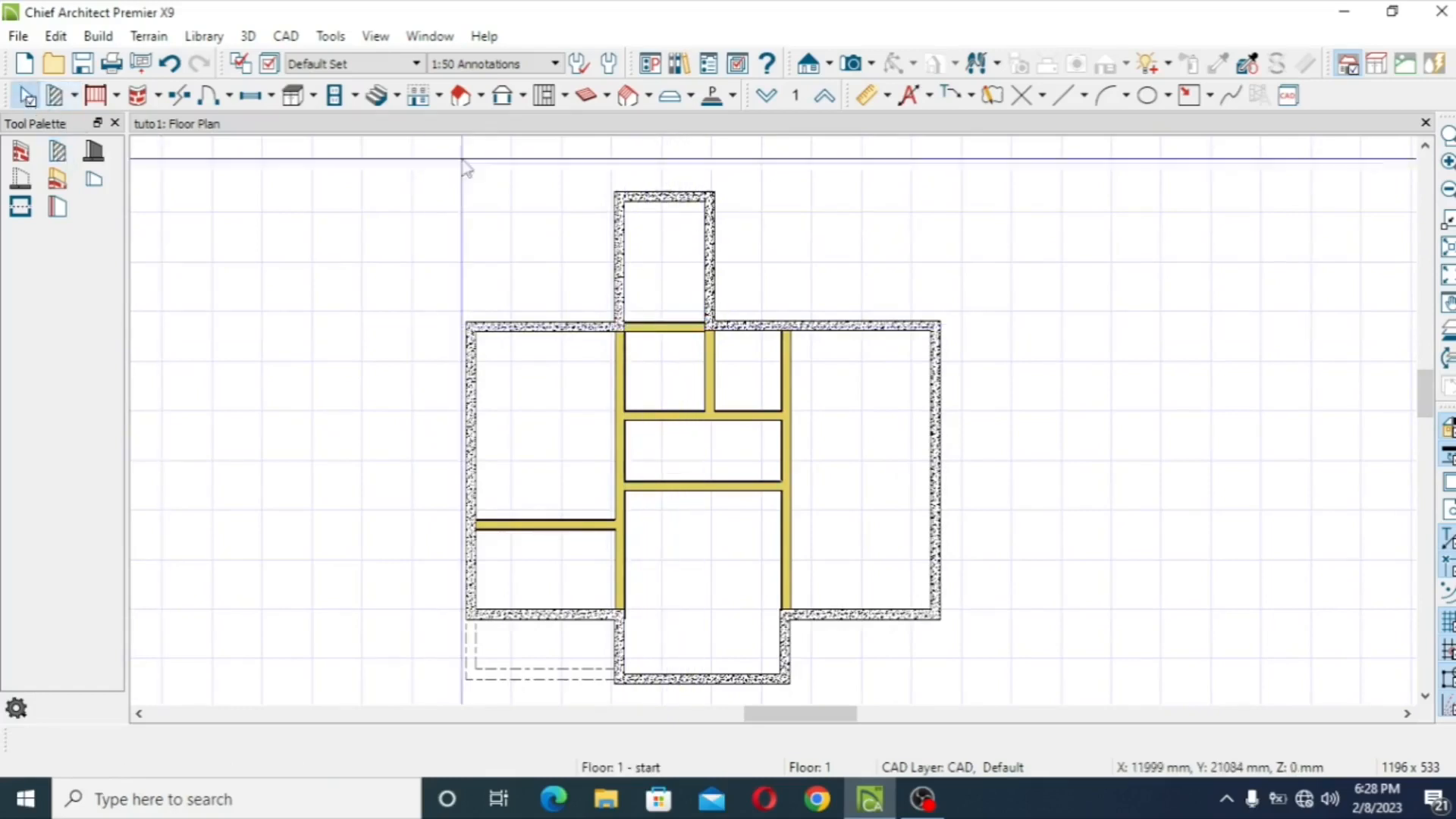
# - Set the distance from the upper projection's top wall to the interior wall at its base to 1200 mm
pyautogui.click(673, 195)
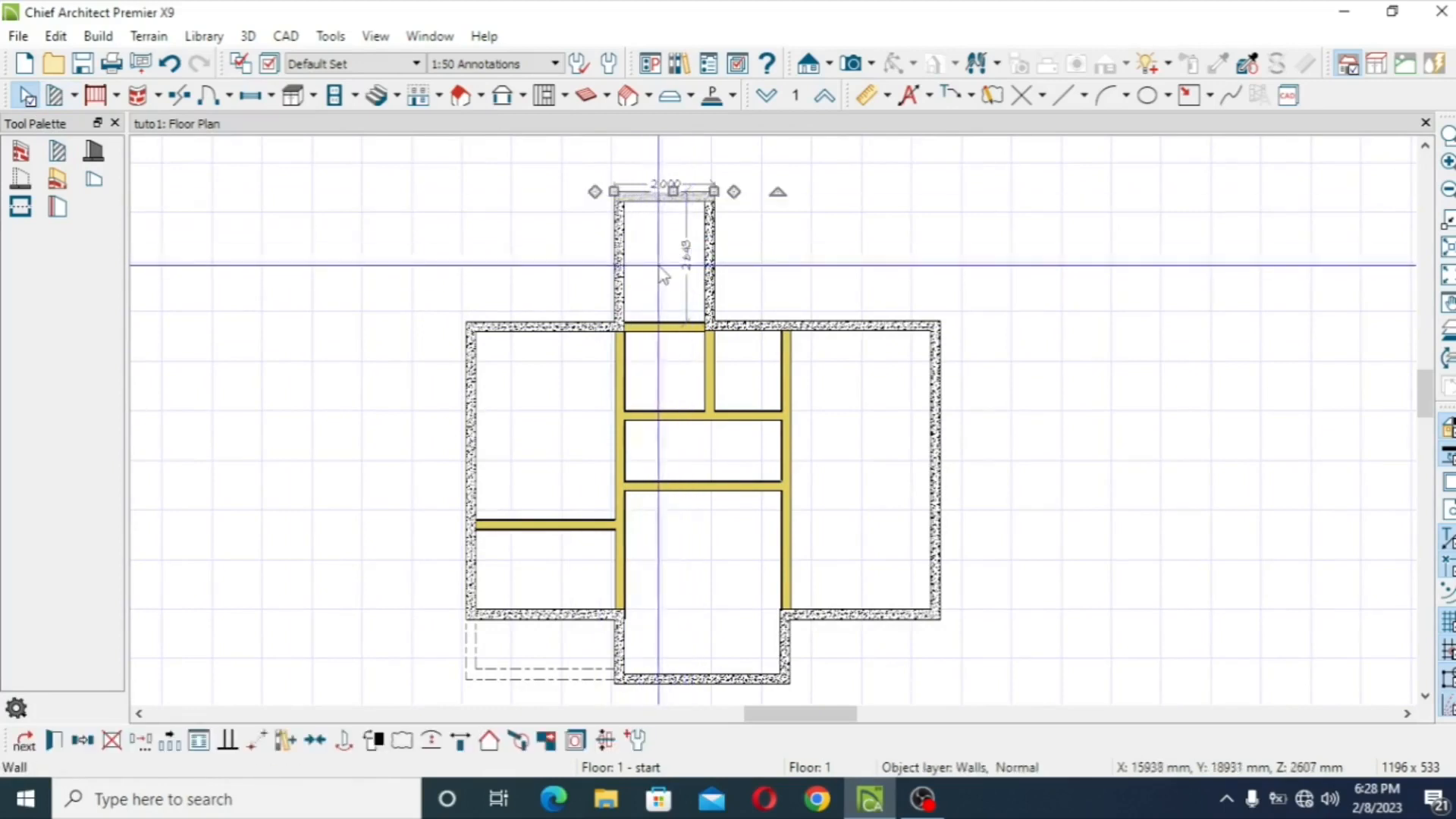
pyautogui.click(688, 261)
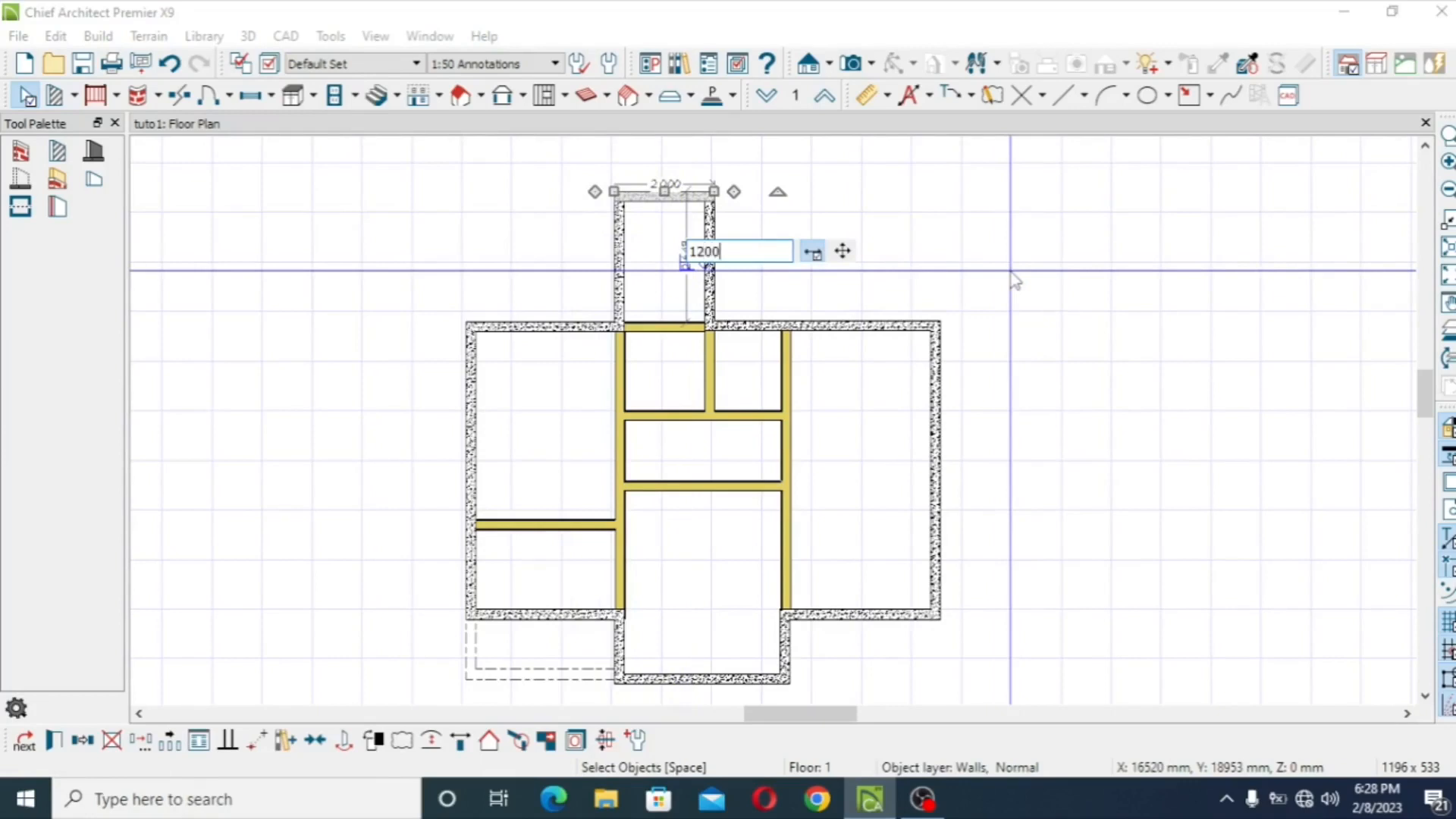
pyautogui.press('Return')
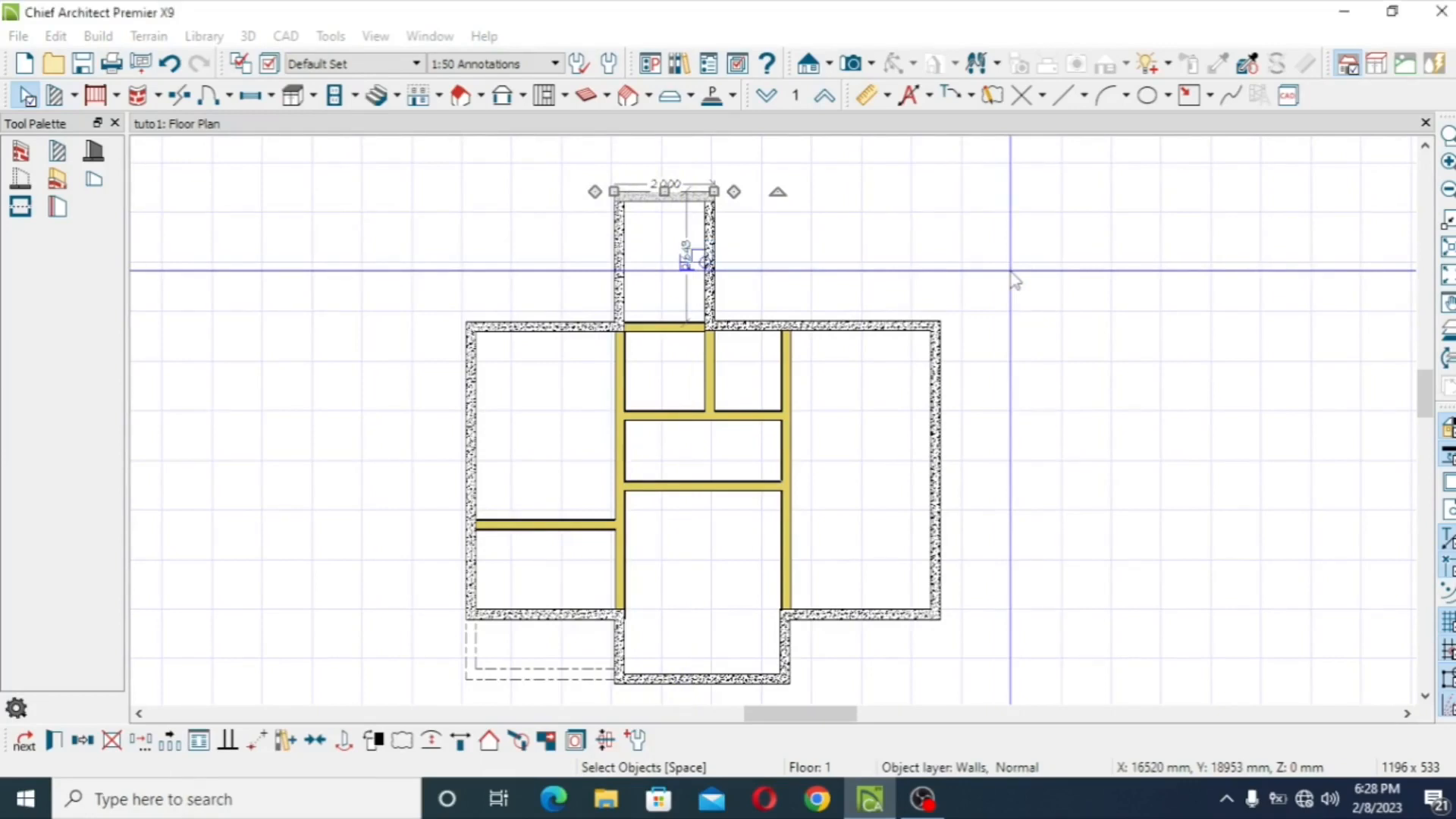
pyautogui.click(976, 180)
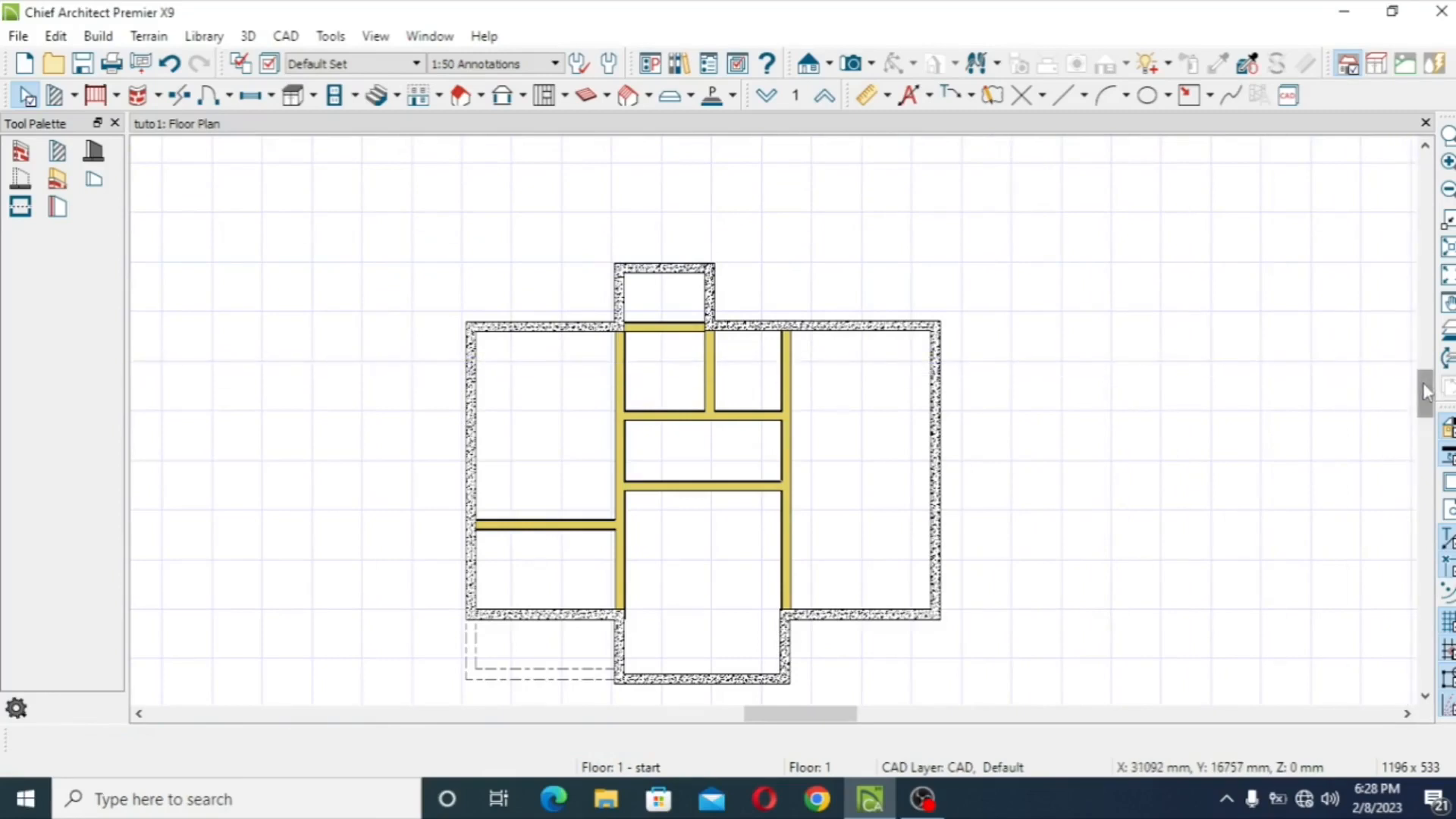
# - Delete the two dashed walls outlining the area below the lower-left room and save the plan
pyautogui.moveTo(1423, 393); pyautogui.dragTo(1426, 407)
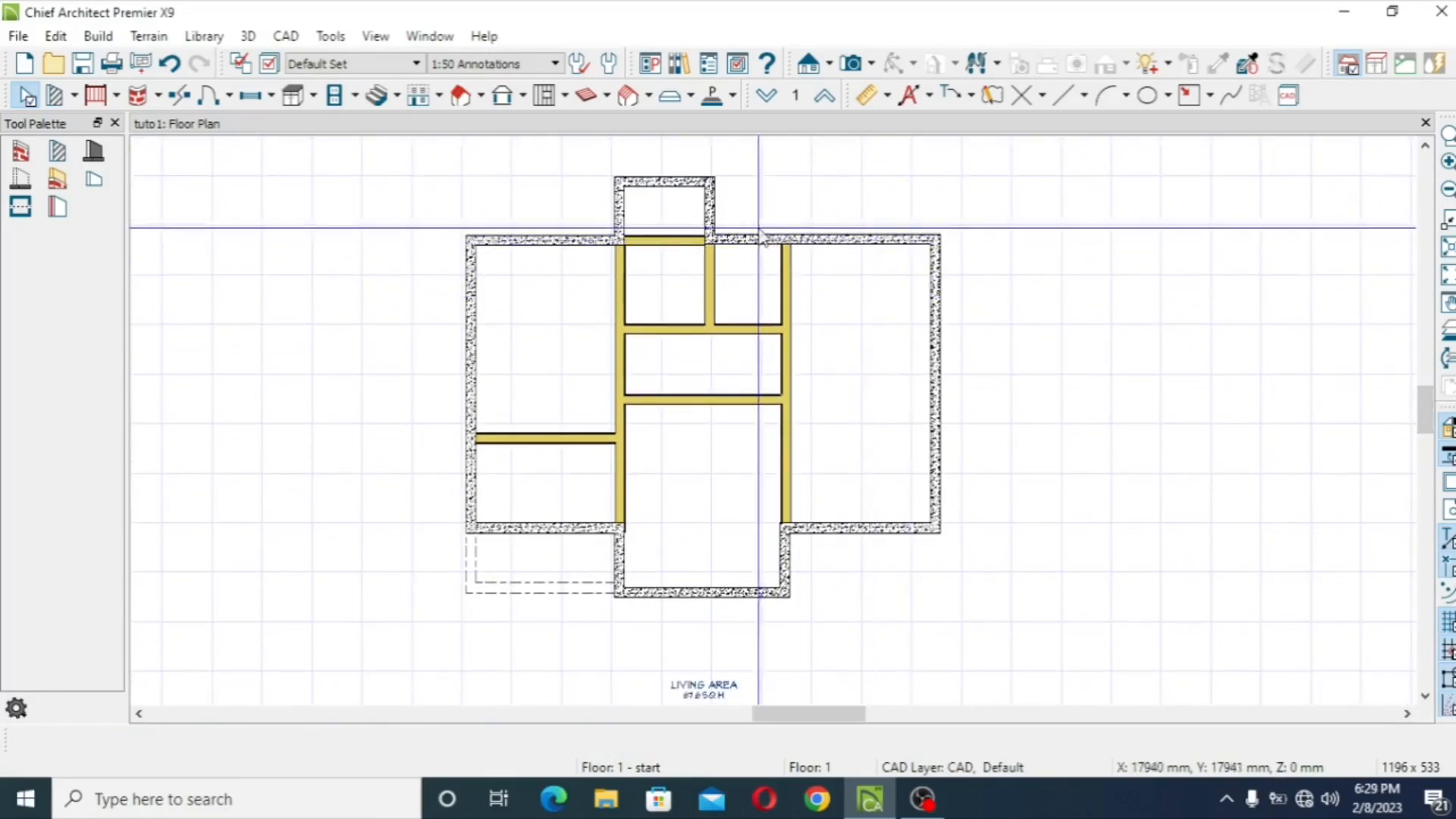
pyautogui.click(743, 332)
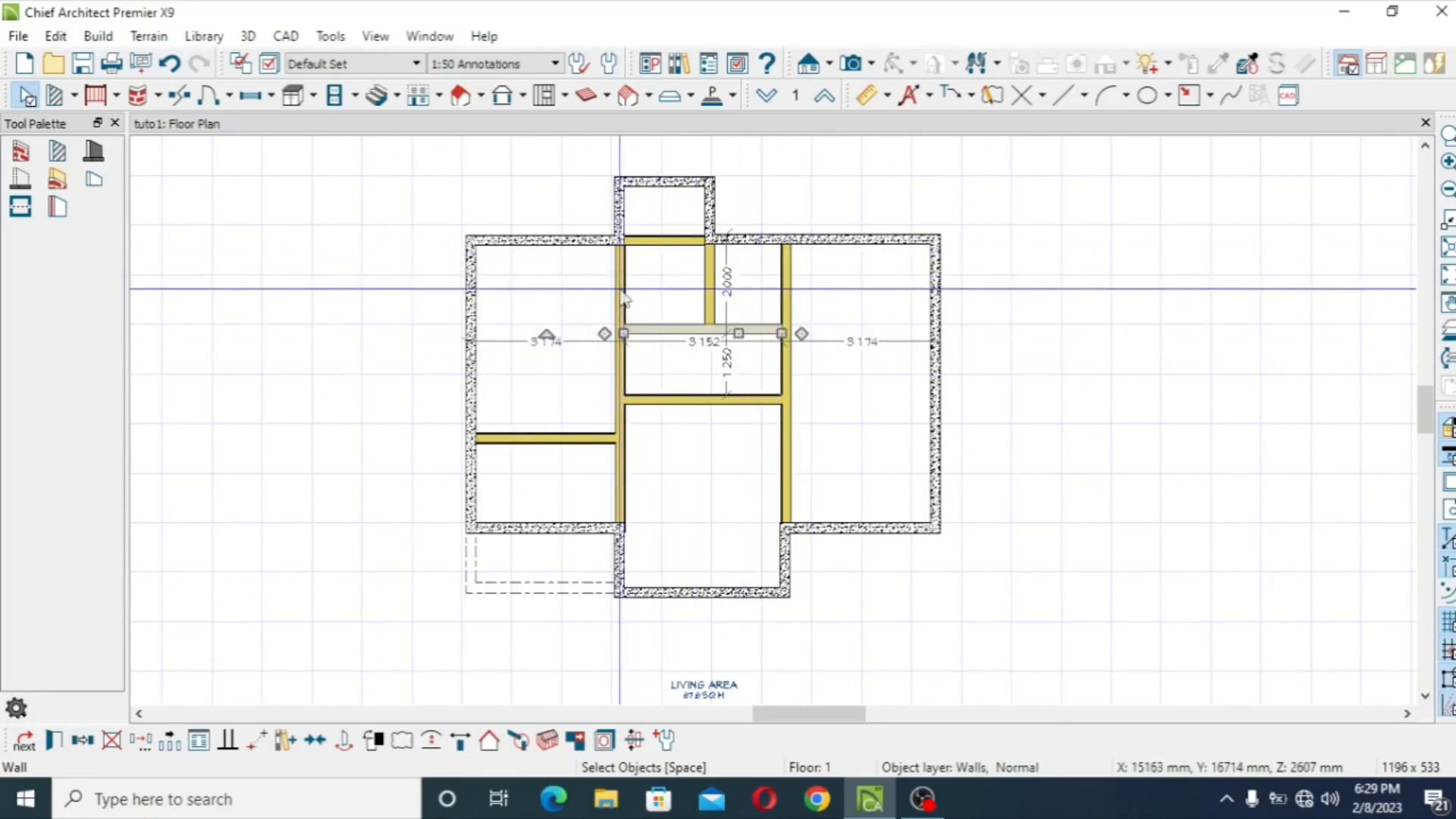
pyautogui.click(954, 177)
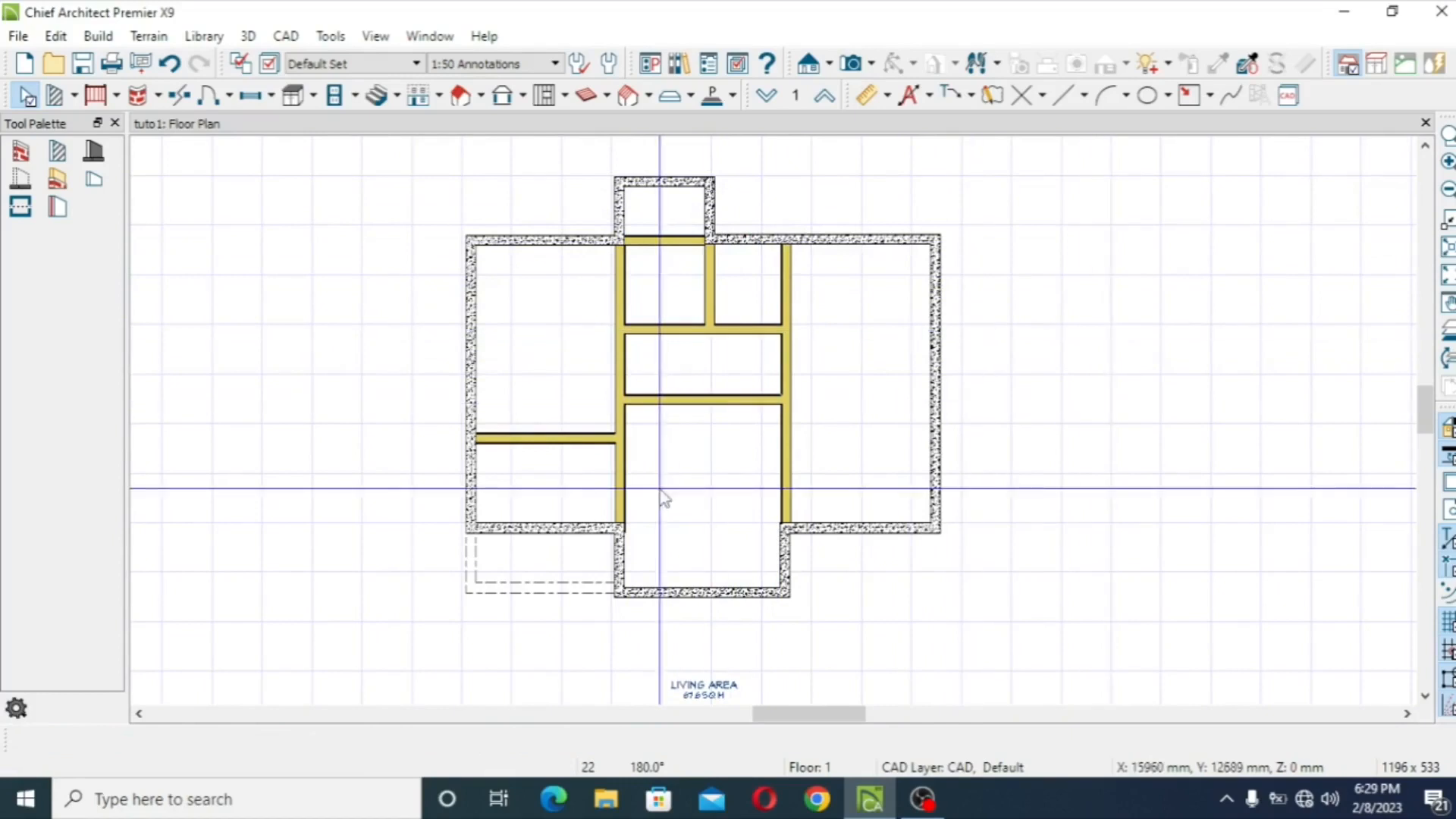
pyautogui.moveTo(445, 568); pyautogui.dragTo(561, 622)
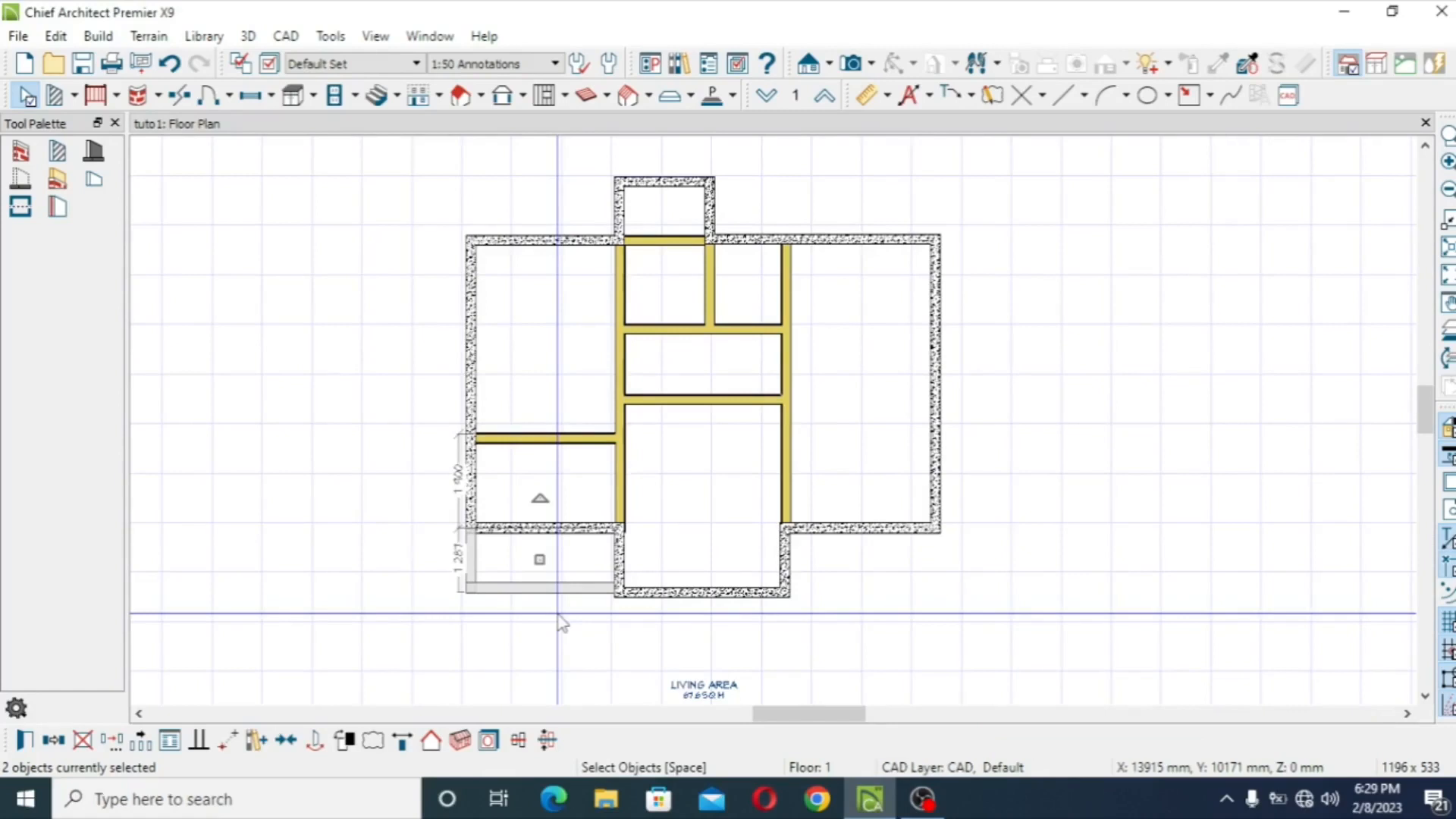
pyautogui.press('Delete')
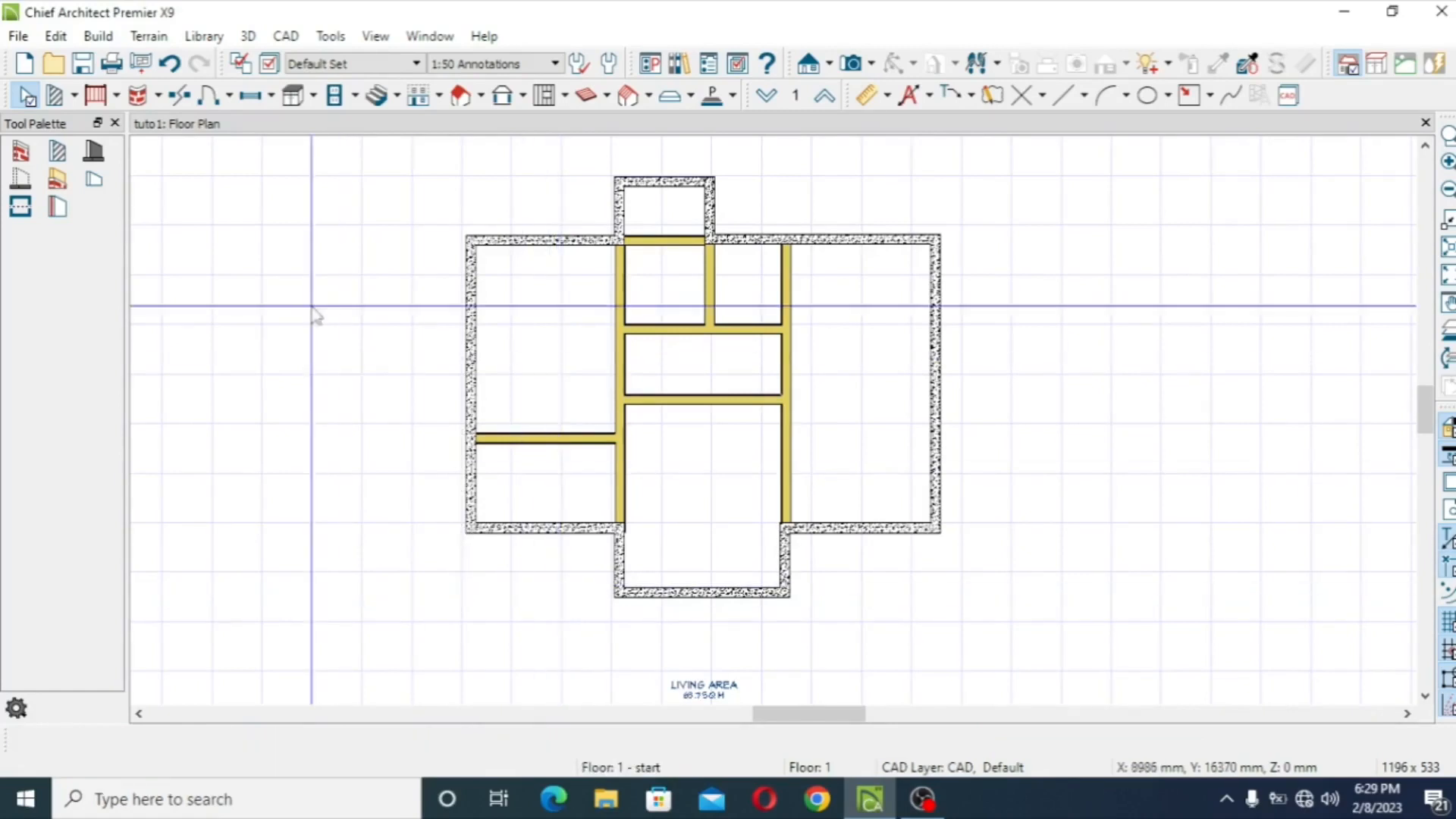
pyautogui.click(26, 40)
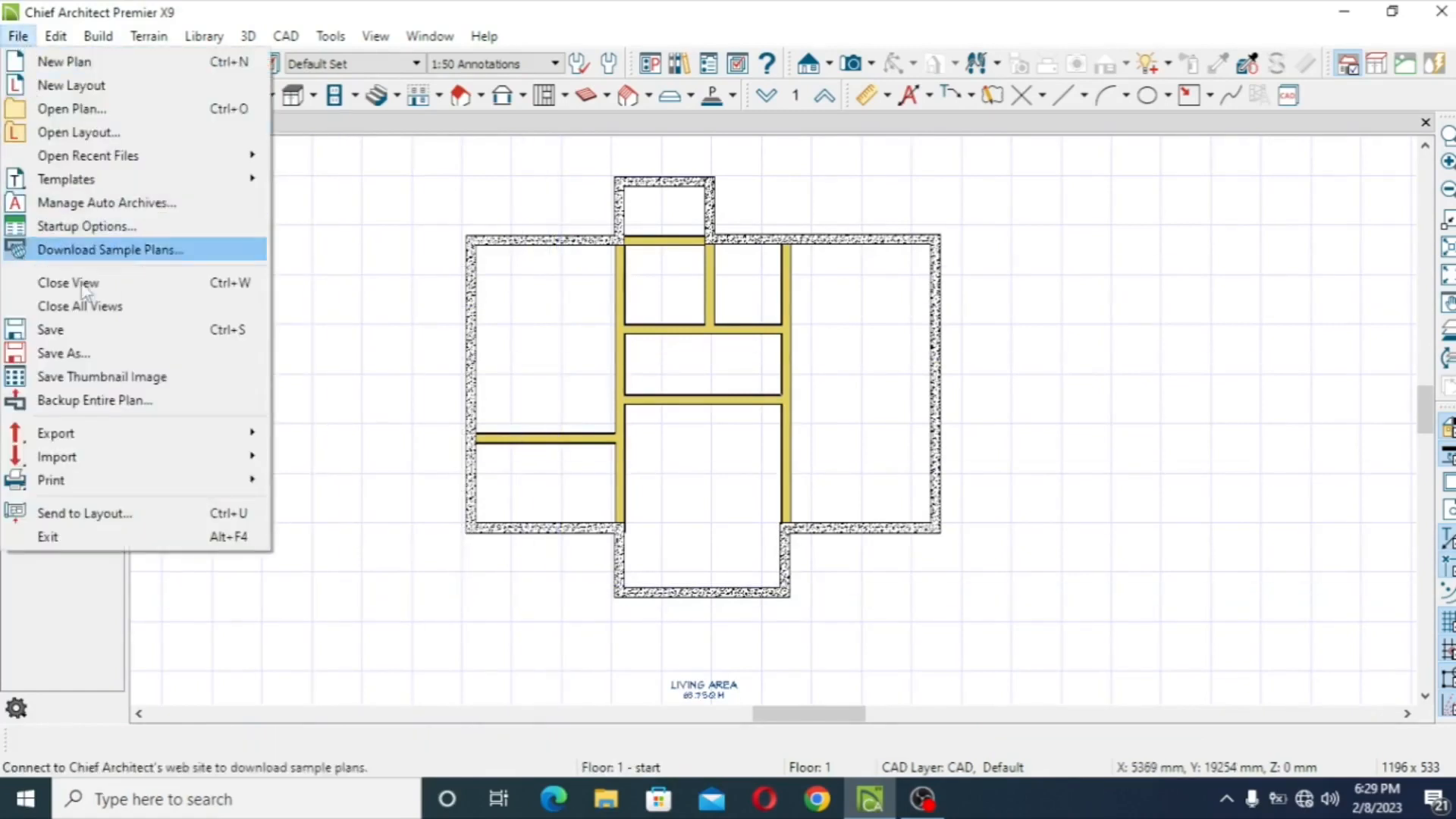
pyautogui.click(91, 328)
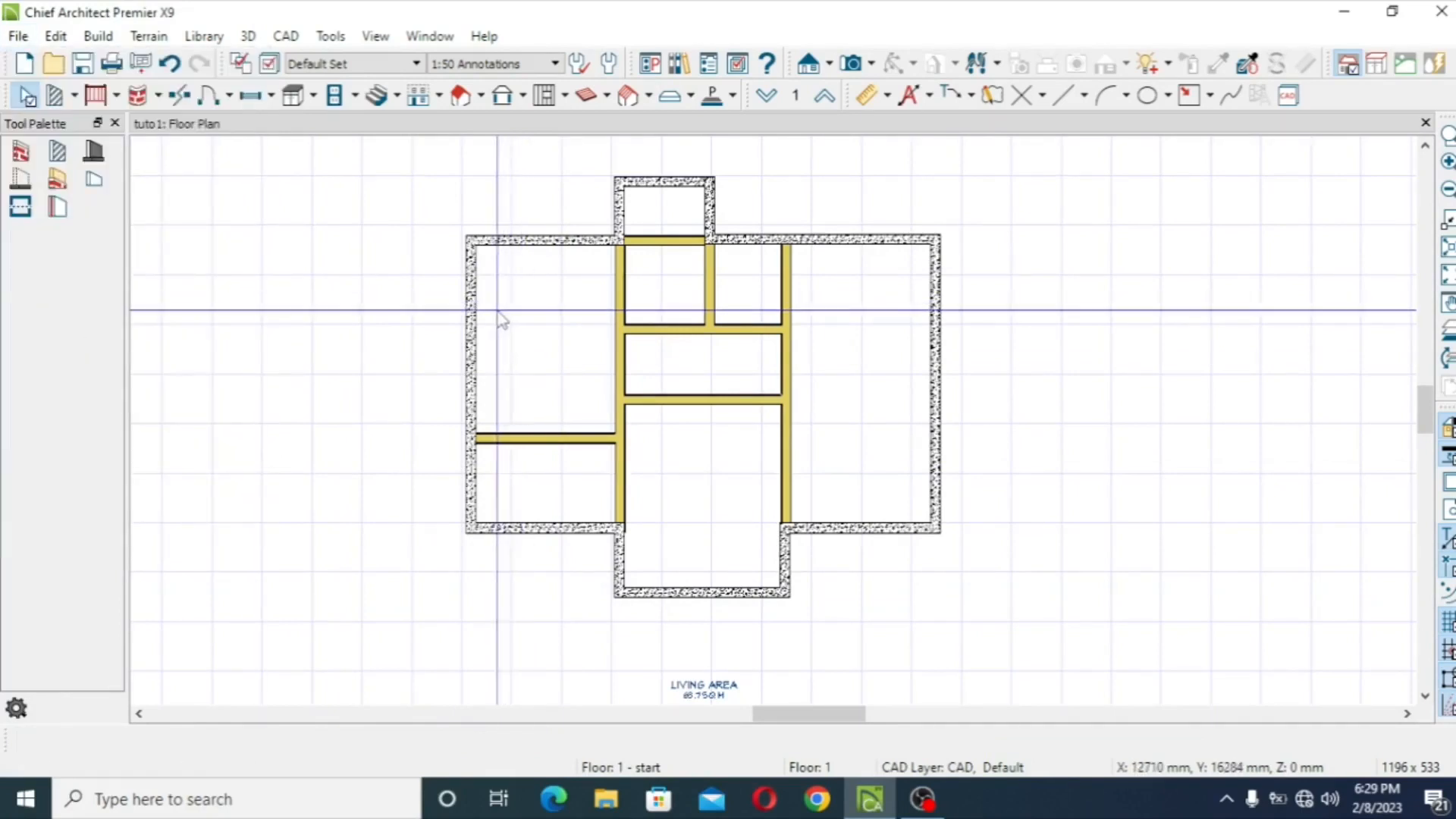
# - Check the dimensions of the left exterior wall, the left wing's dividing wall and the lower central cross wall
pyautogui.click(474, 313)
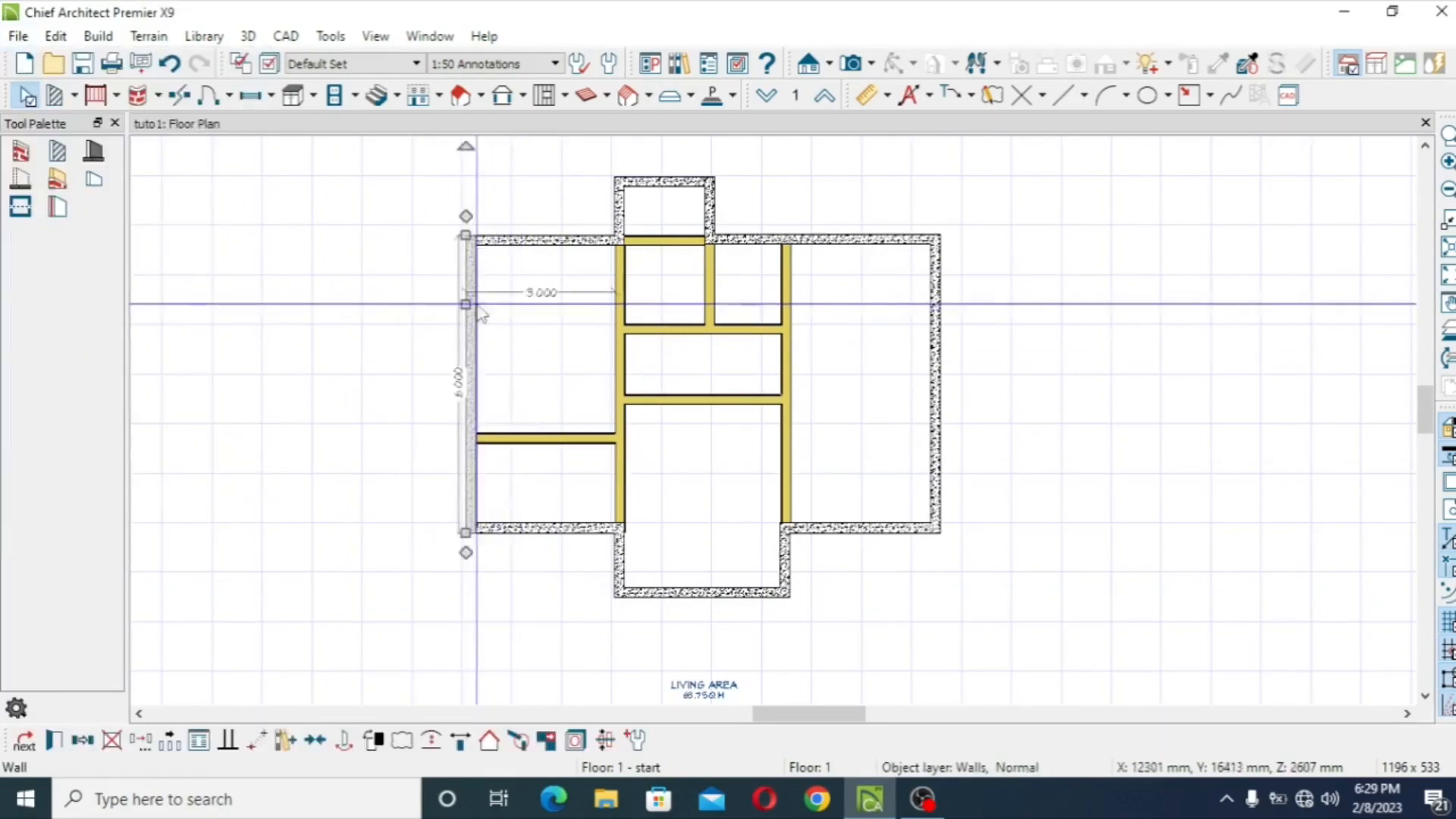
pyautogui.click(545, 439)
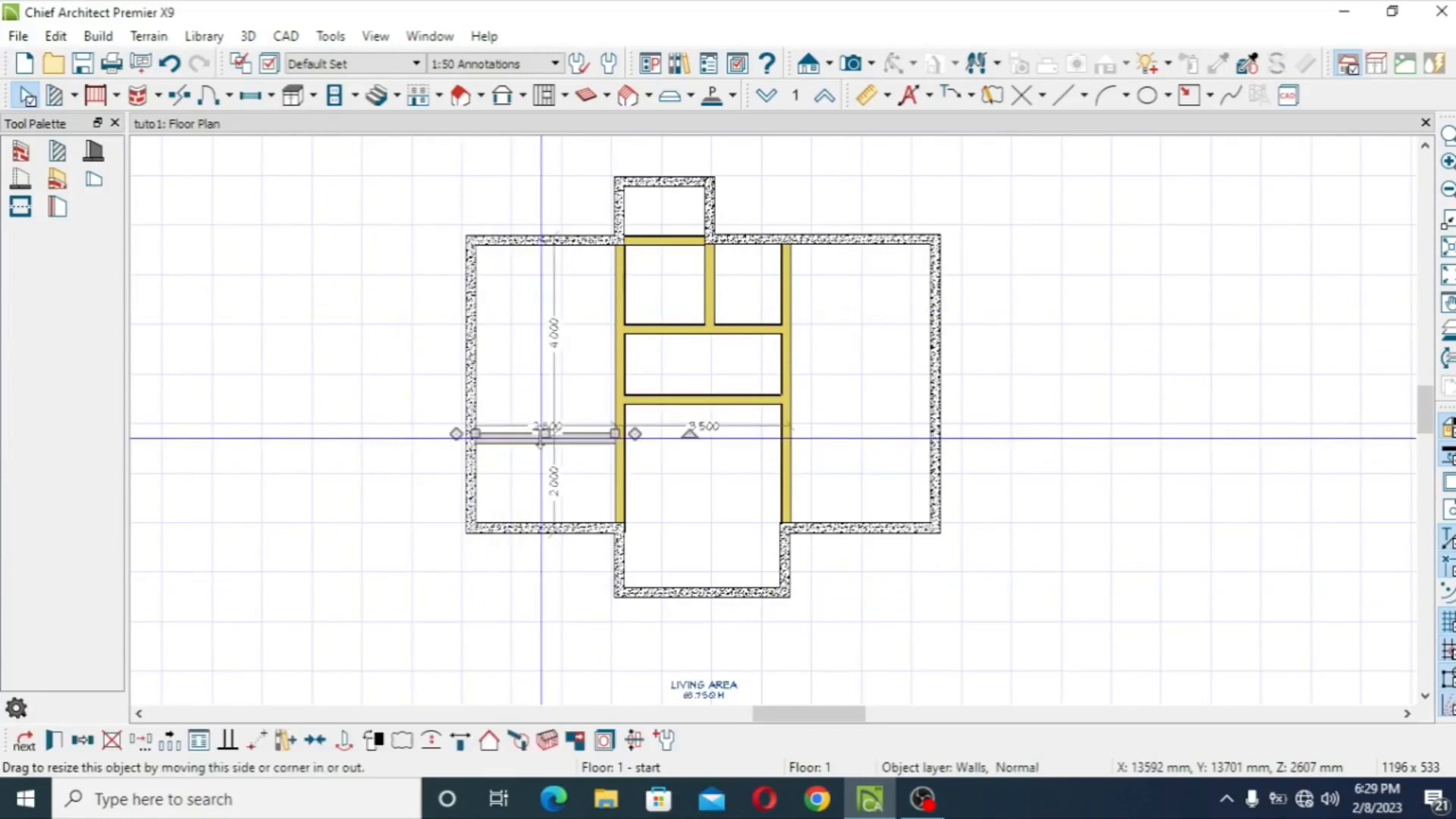
pyautogui.click(722, 400)
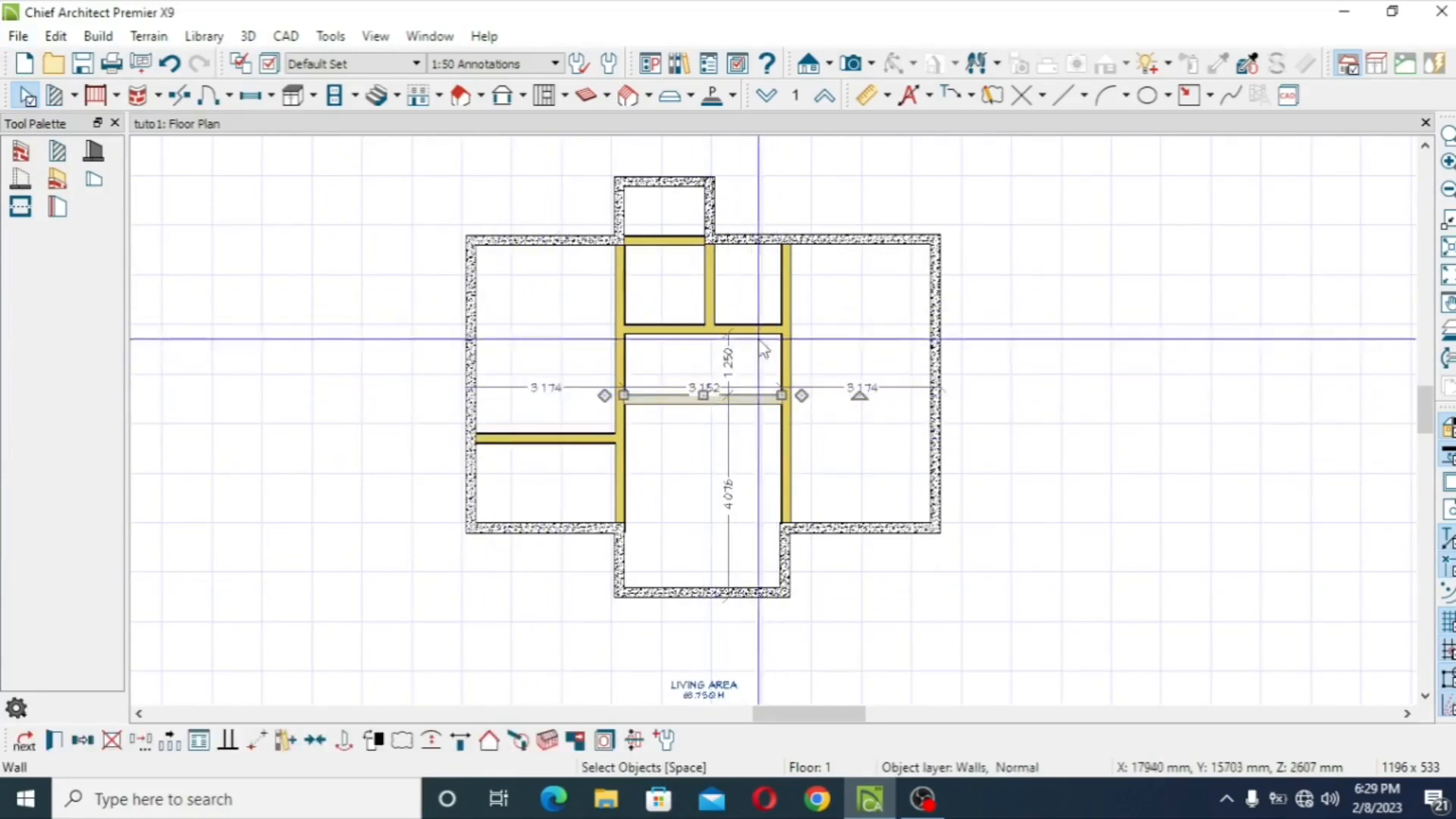
pyautogui.press('Escape')
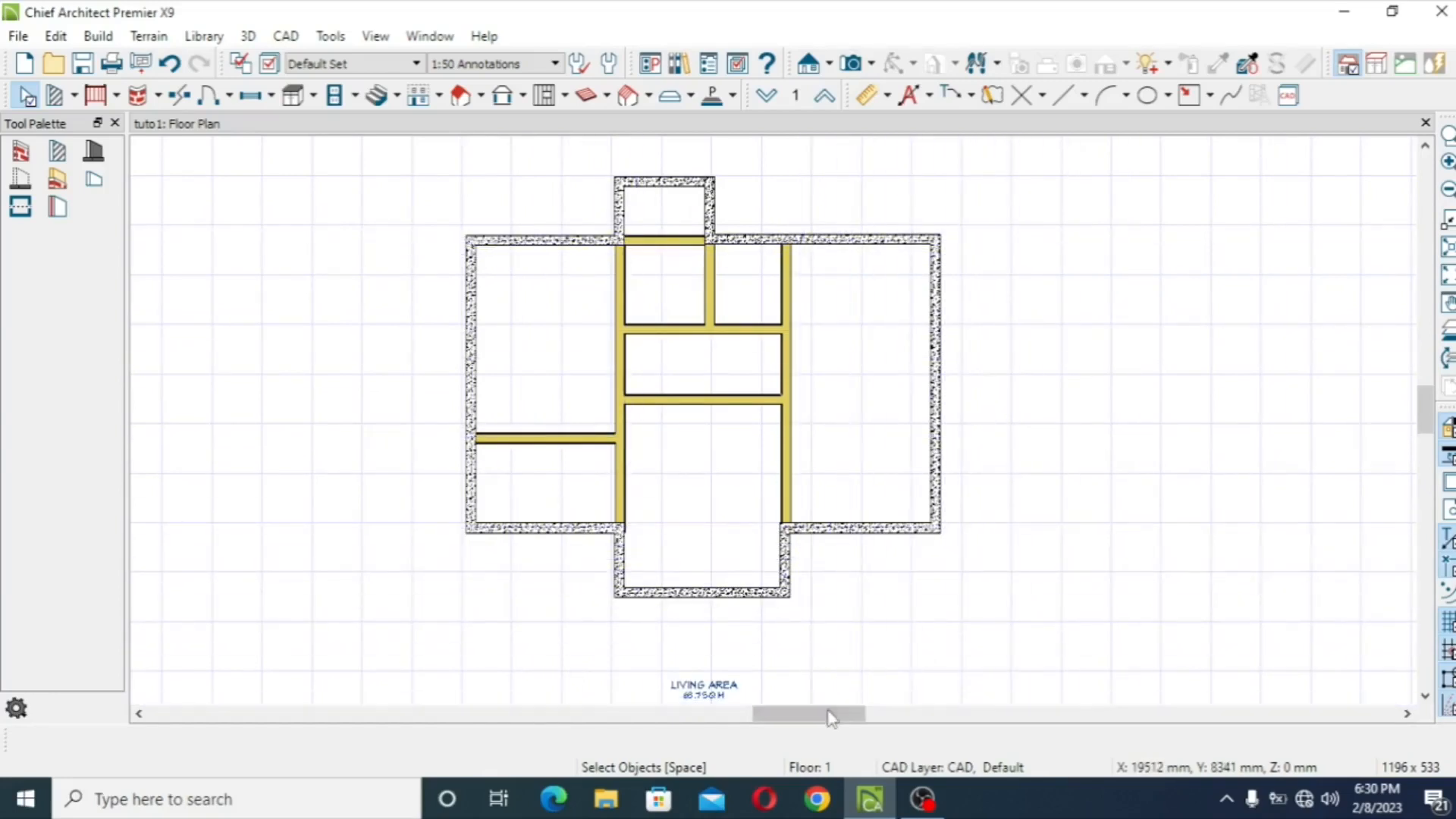
# - Break the left vertical interior wall at the upper cross wall, and break that cross wall beneath the short vertical wall
pyautogui.moveTo(826, 721); pyautogui.dragTo(798, 720)
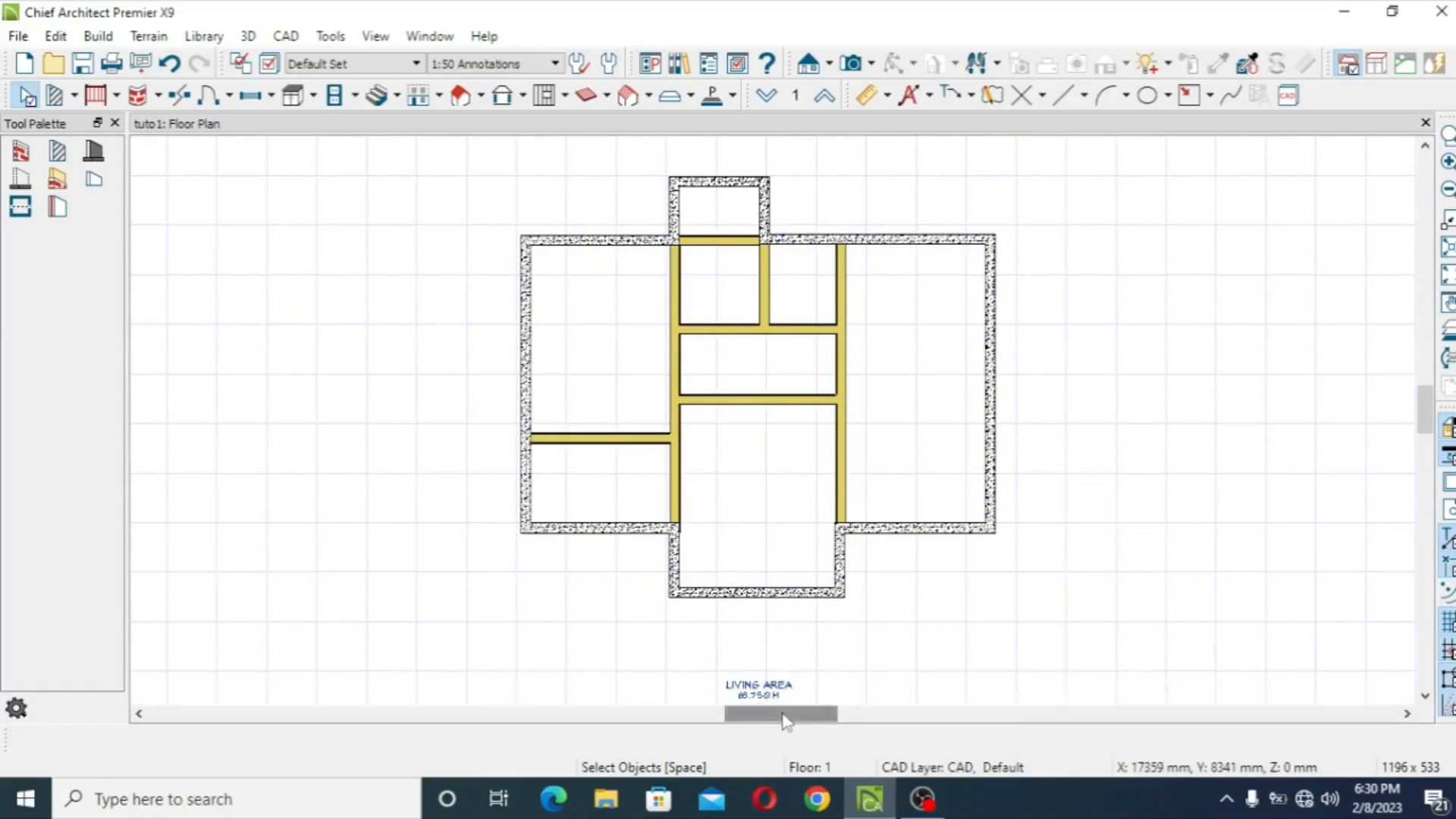
pyautogui.moveTo(786, 716); pyautogui.dragTo(809, 721)
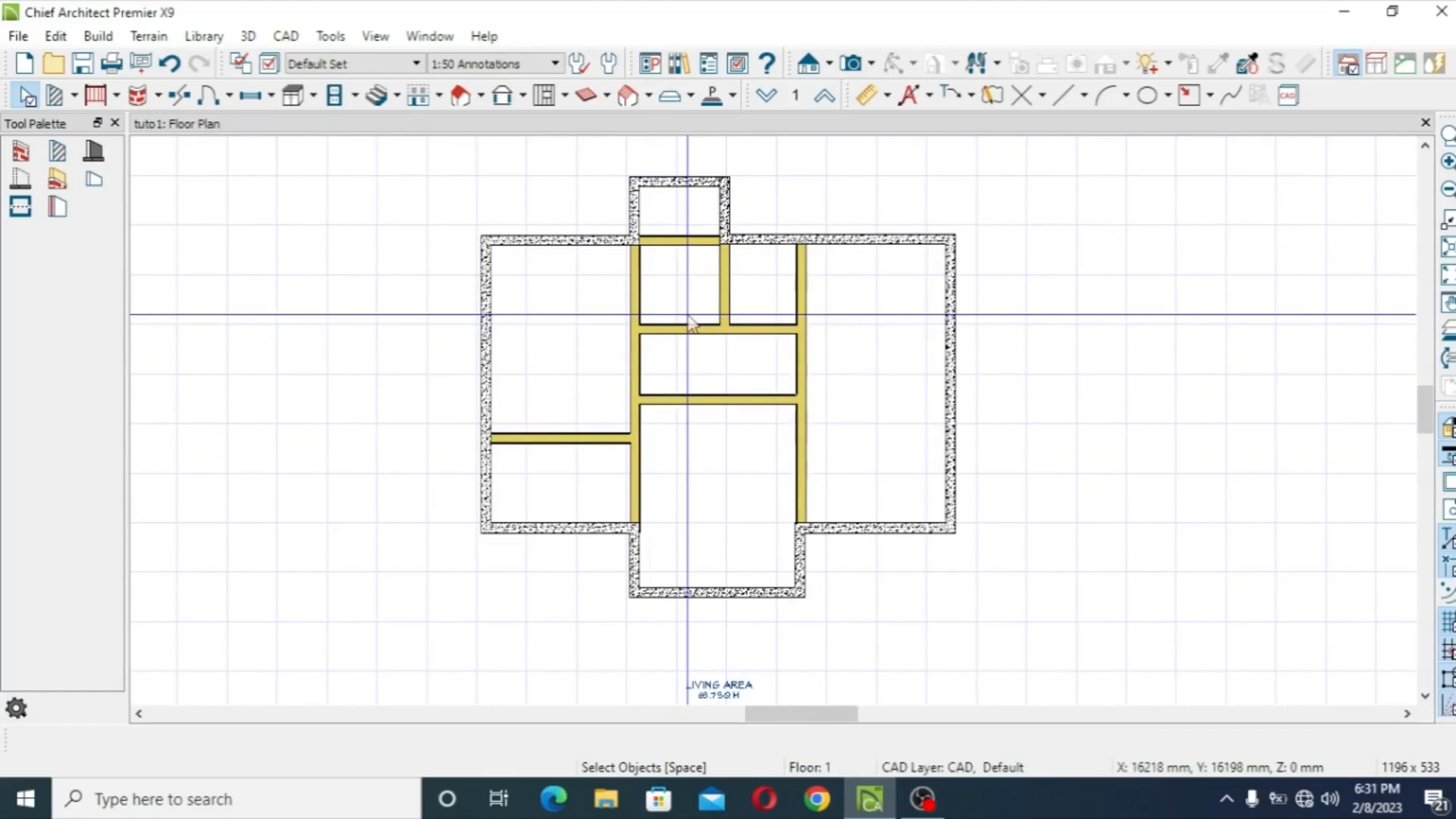
pyautogui.scroll(3, 692, 322)
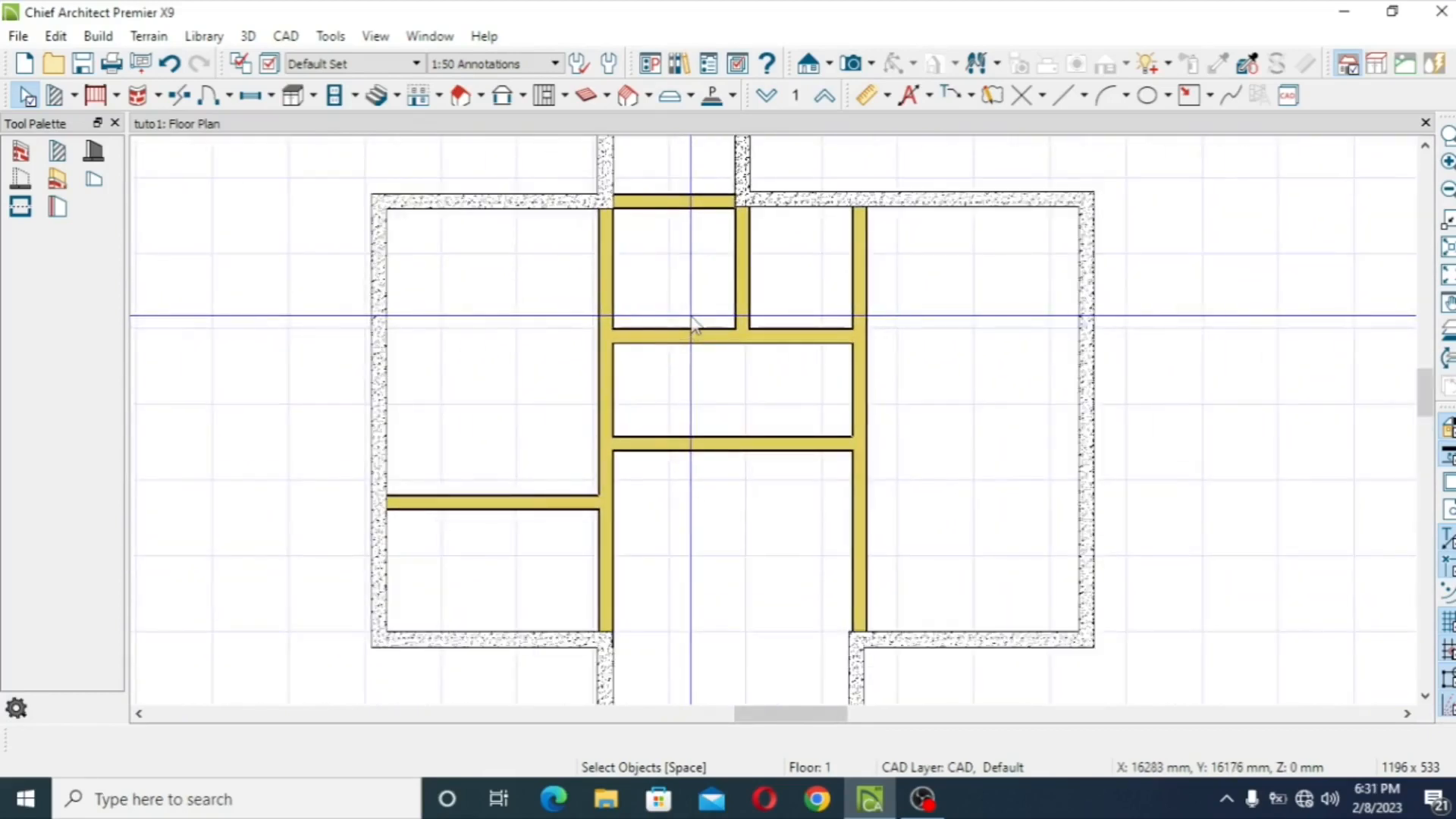
pyautogui.click(187, 102)
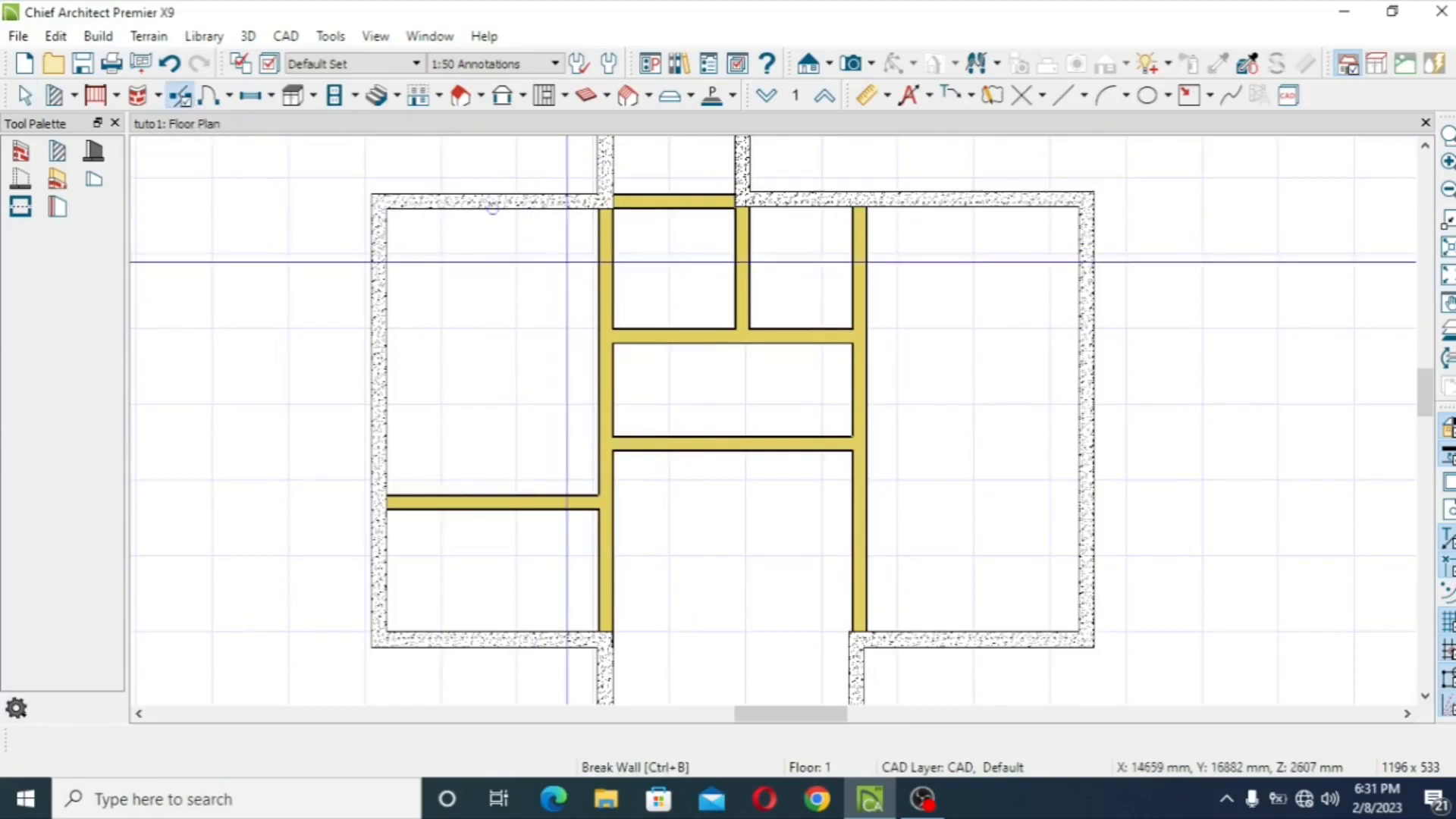
pyautogui.click(612, 332)
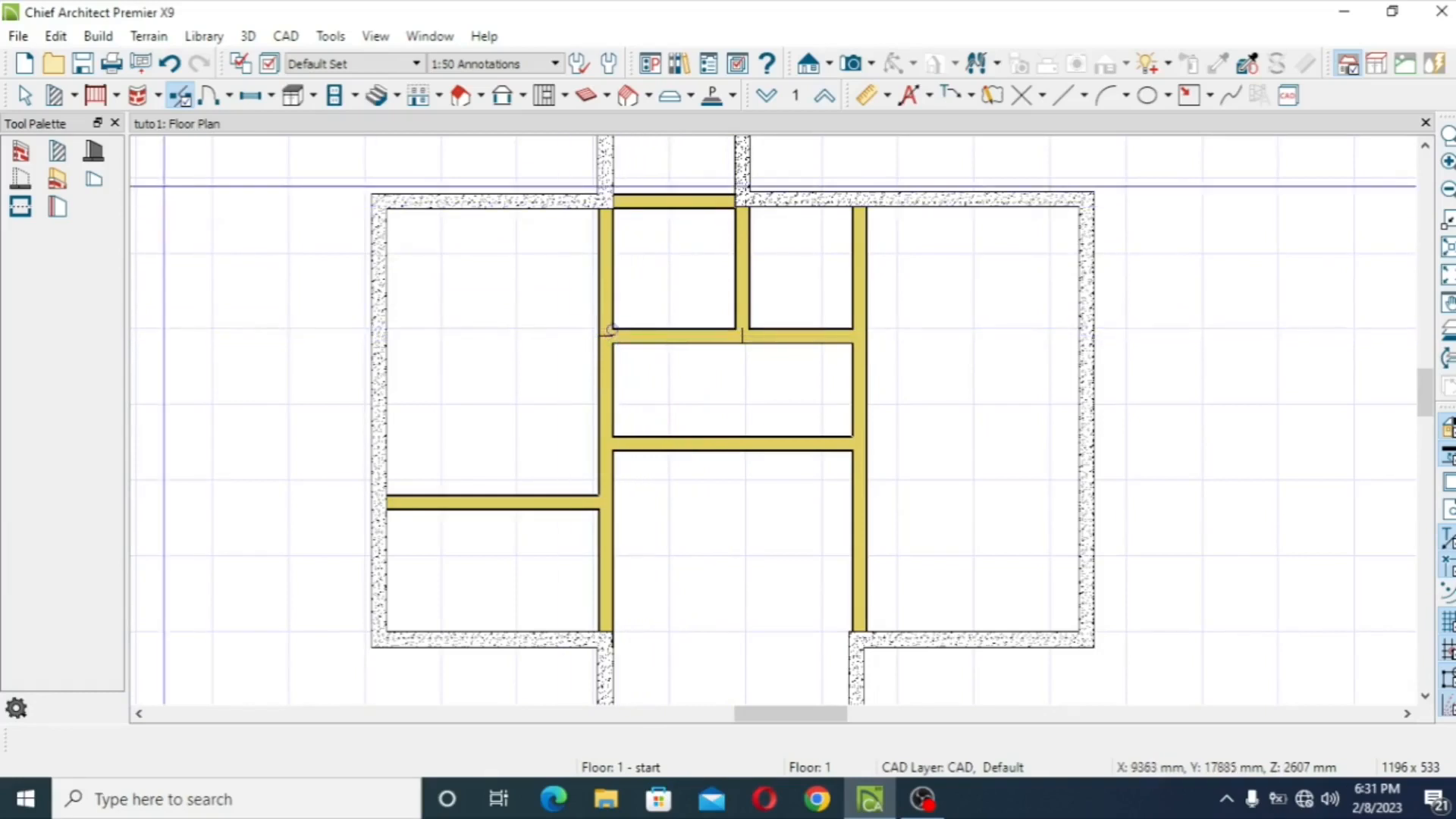
pyautogui.click(25, 95)
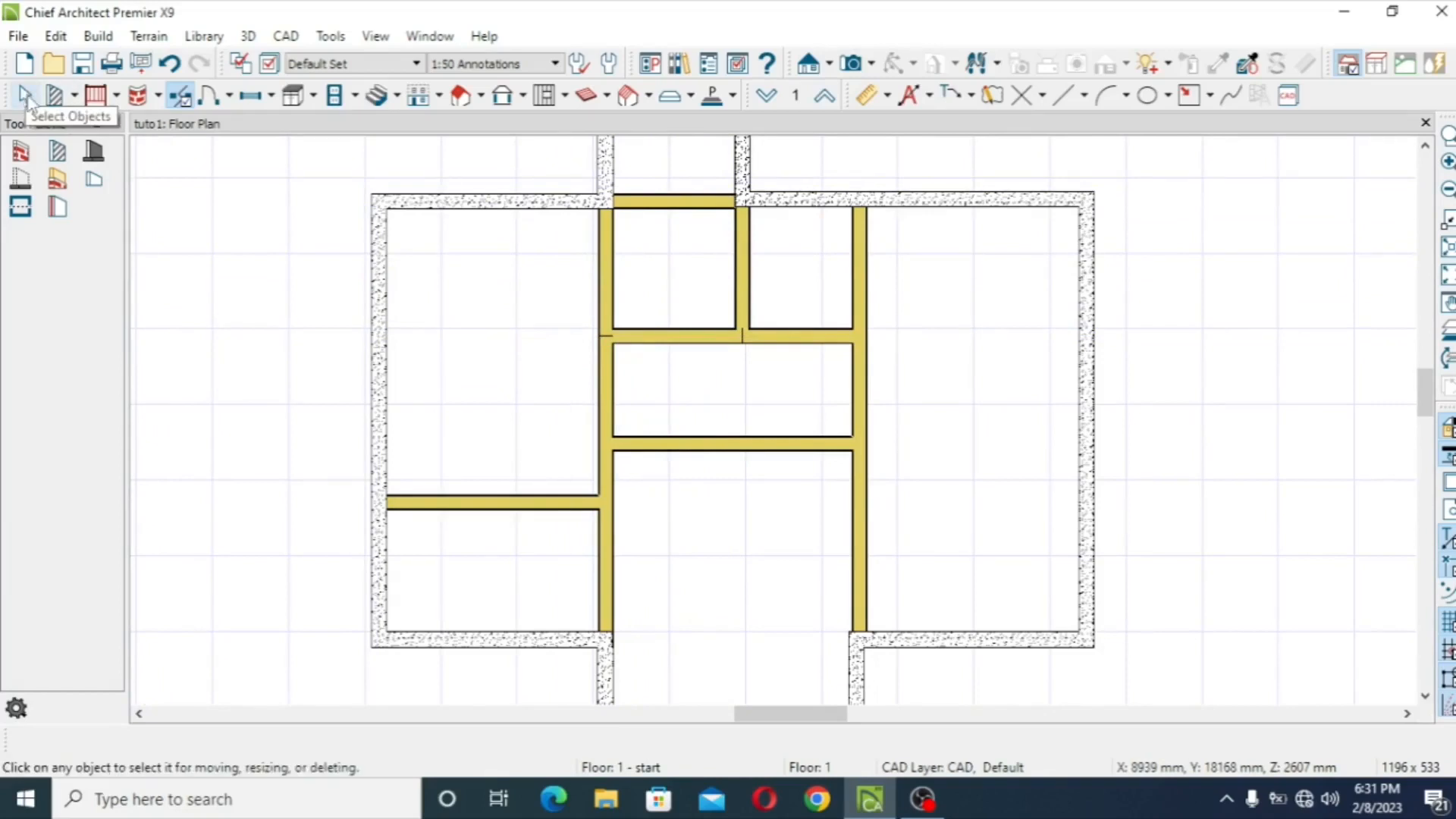
pyautogui.click(25, 97)
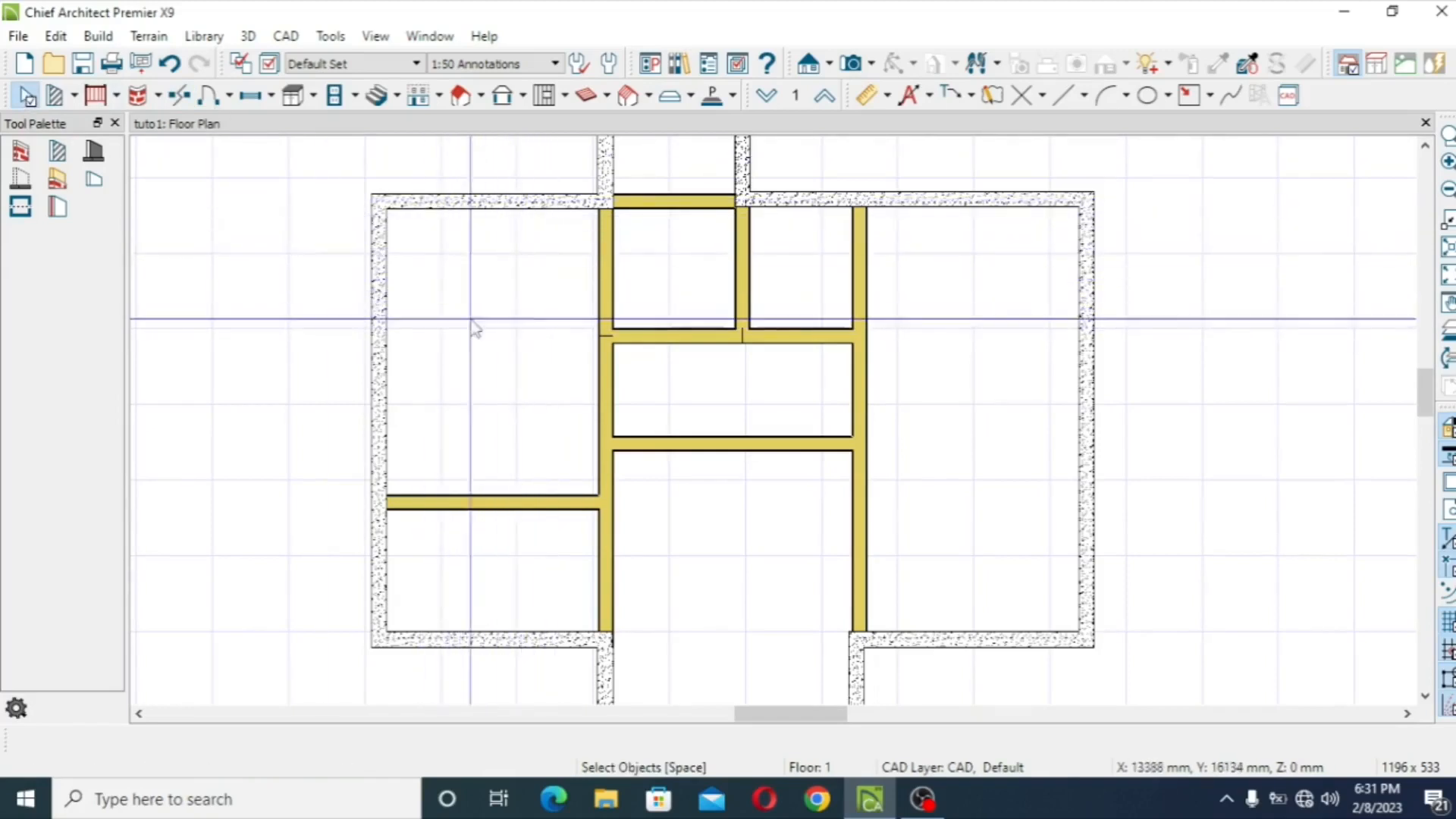
pyautogui.click(293, 96)
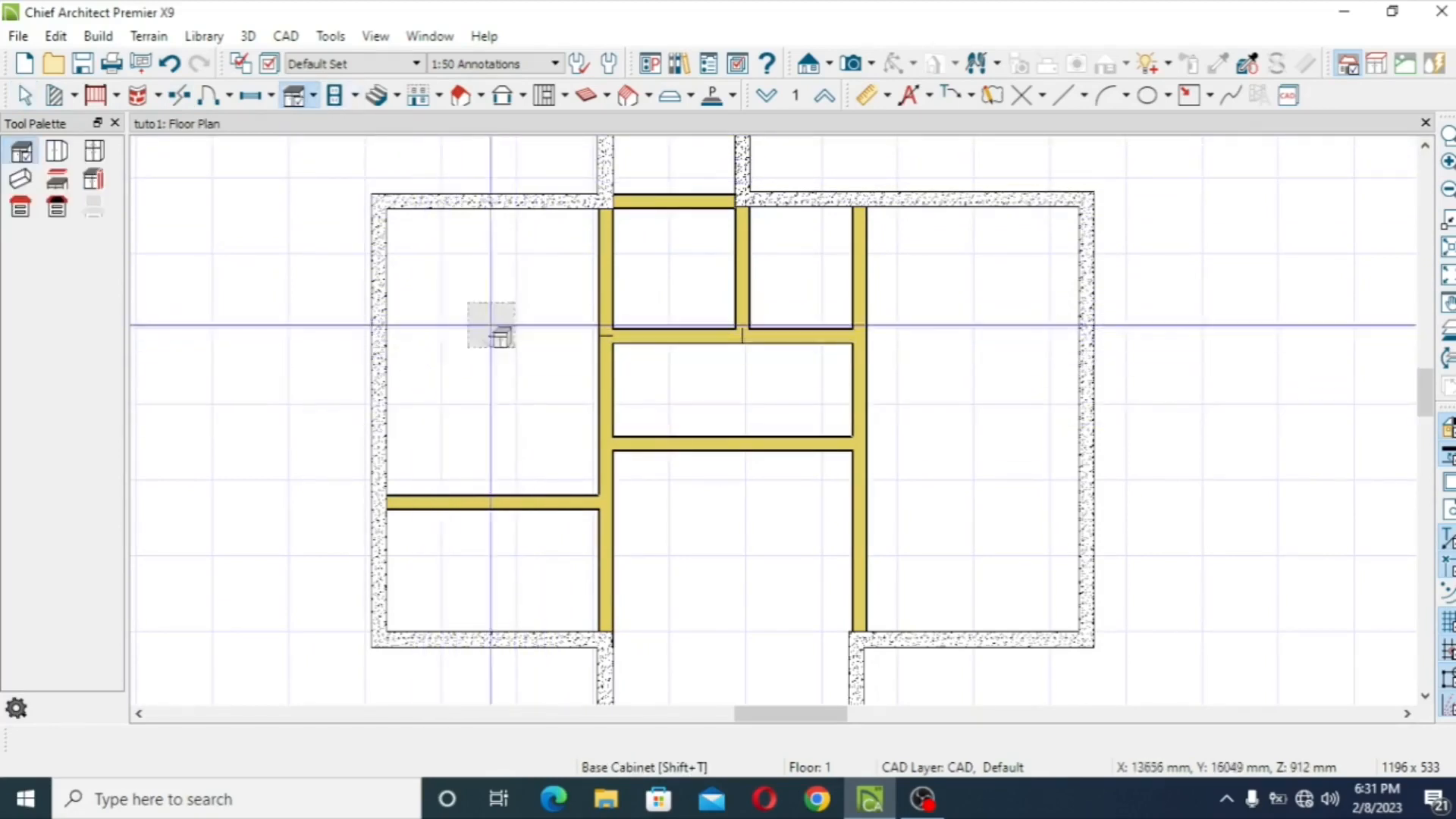
pyautogui.click(24, 94)
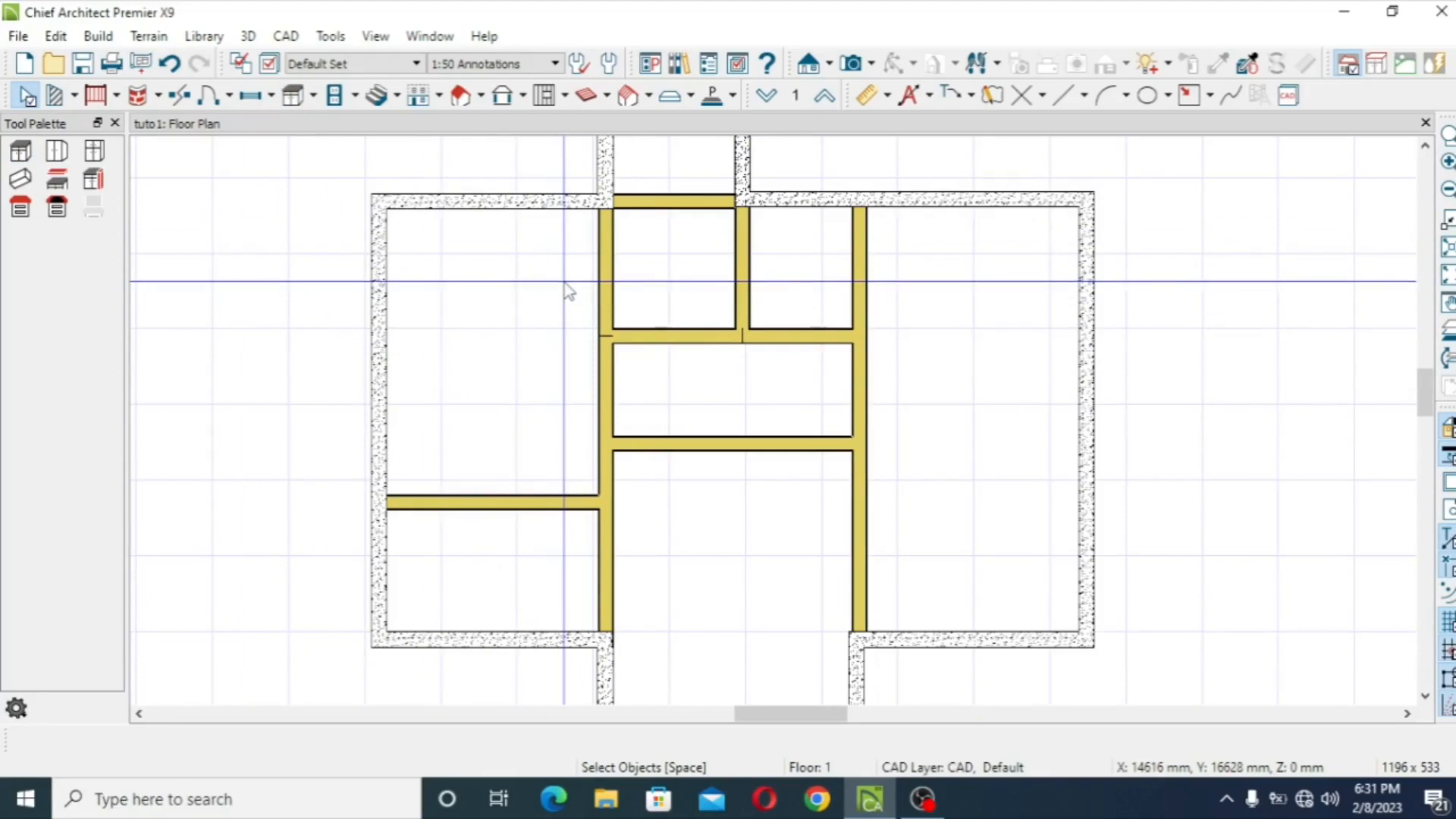
pyautogui.click(678, 336)
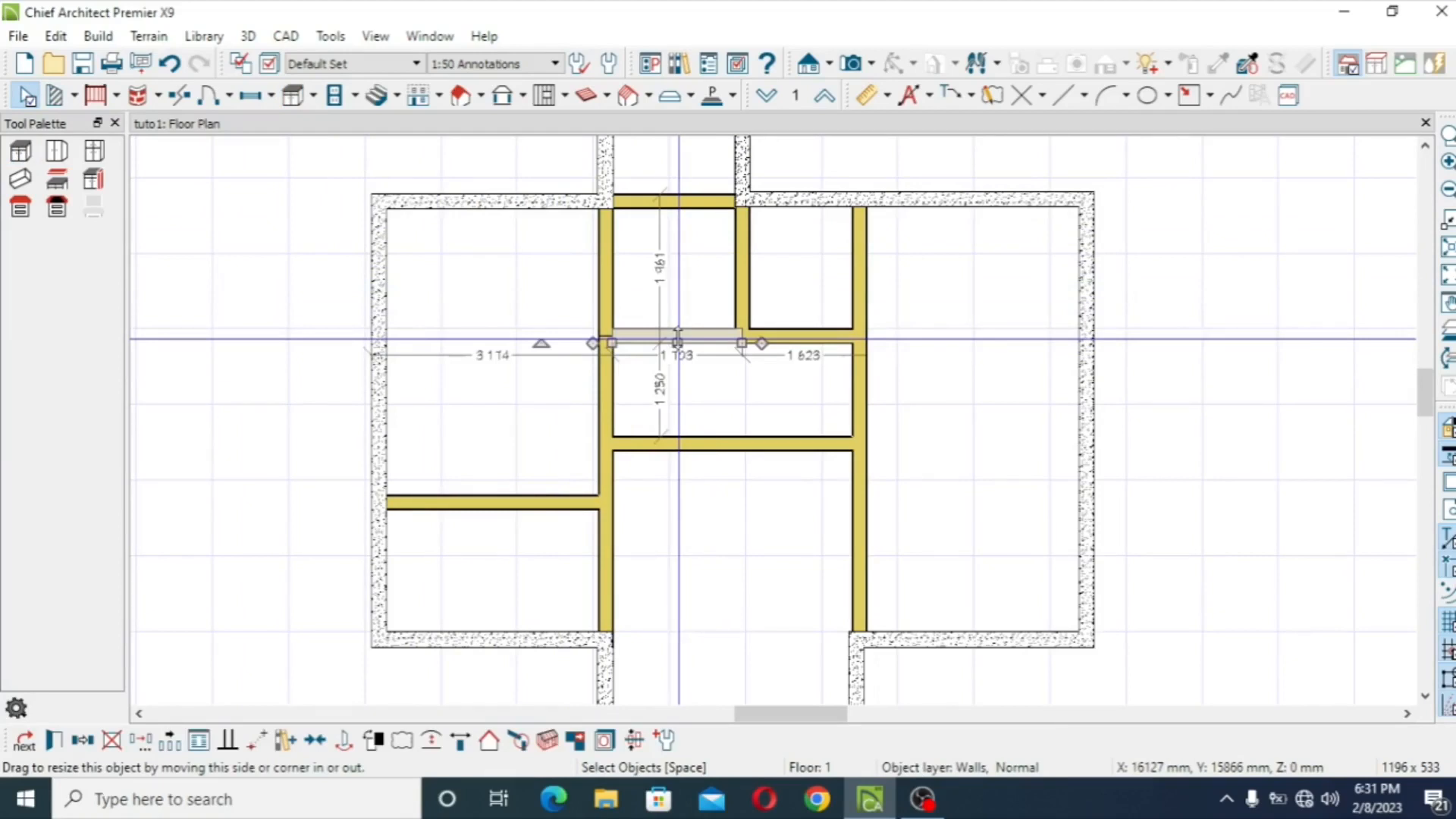
pyautogui.moveTo(678, 337); pyautogui.dragTo(676, 333)
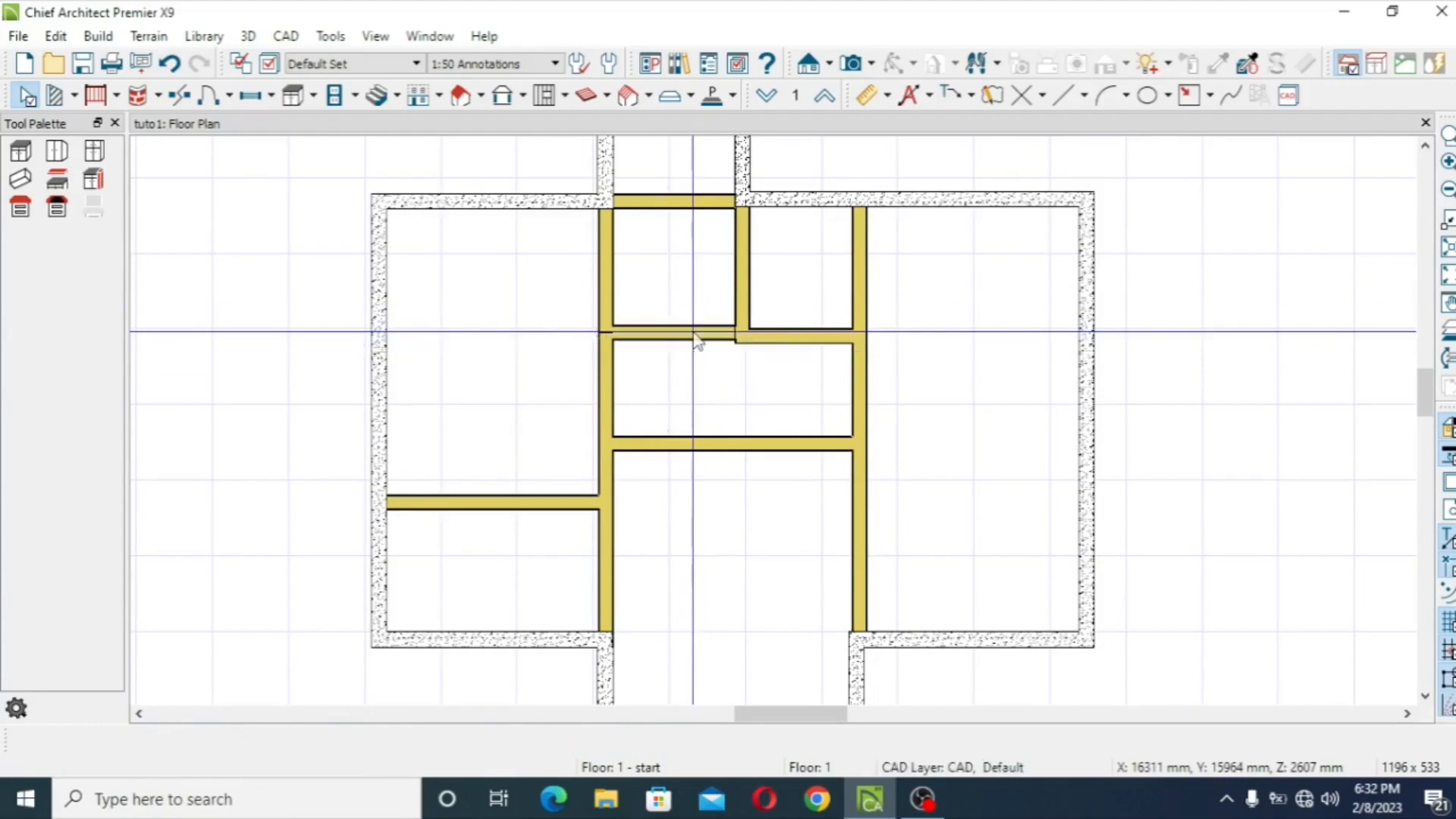
pyautogui.rightClick(694, 339)
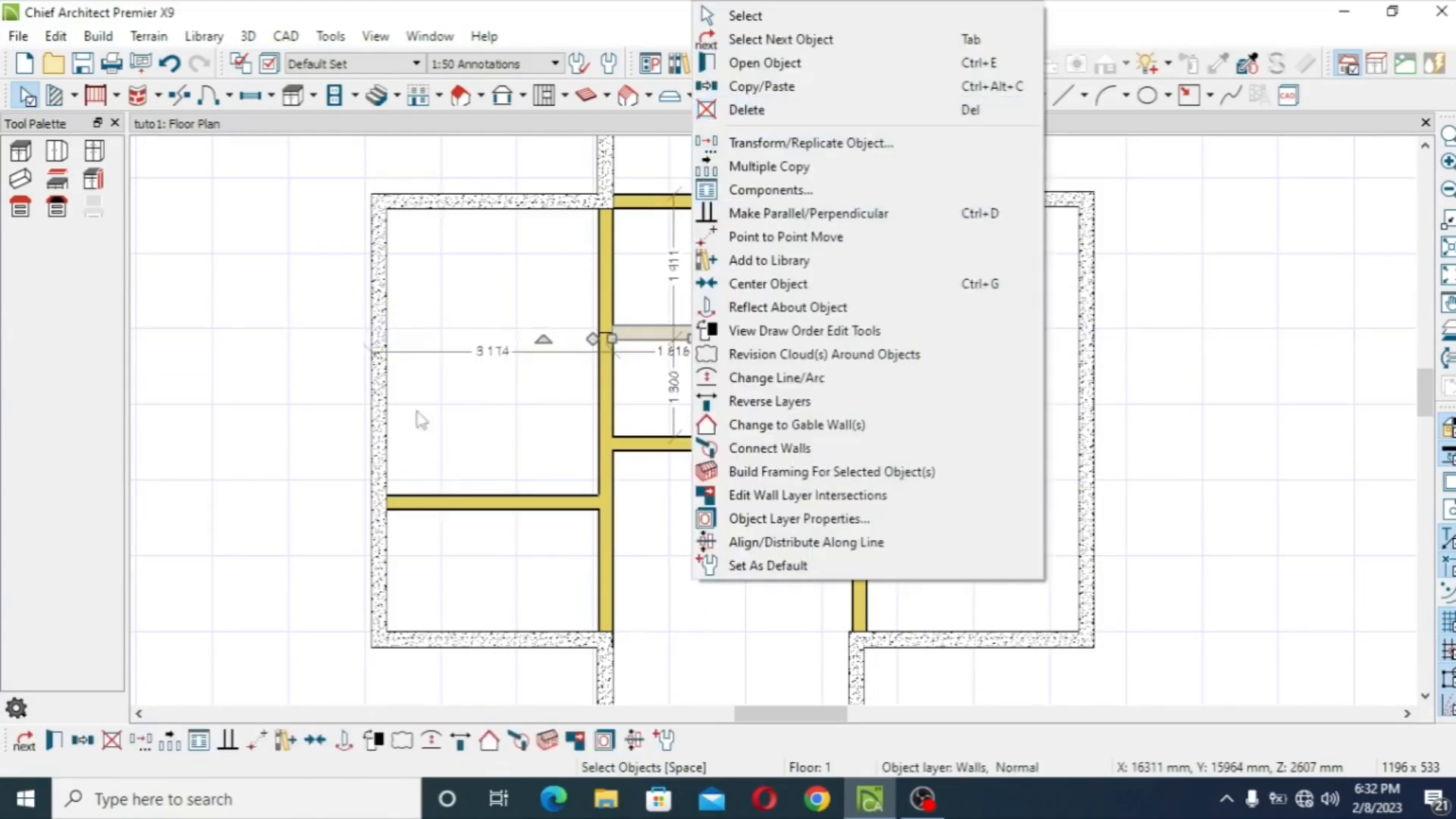
pyautogui.click(266, 577)
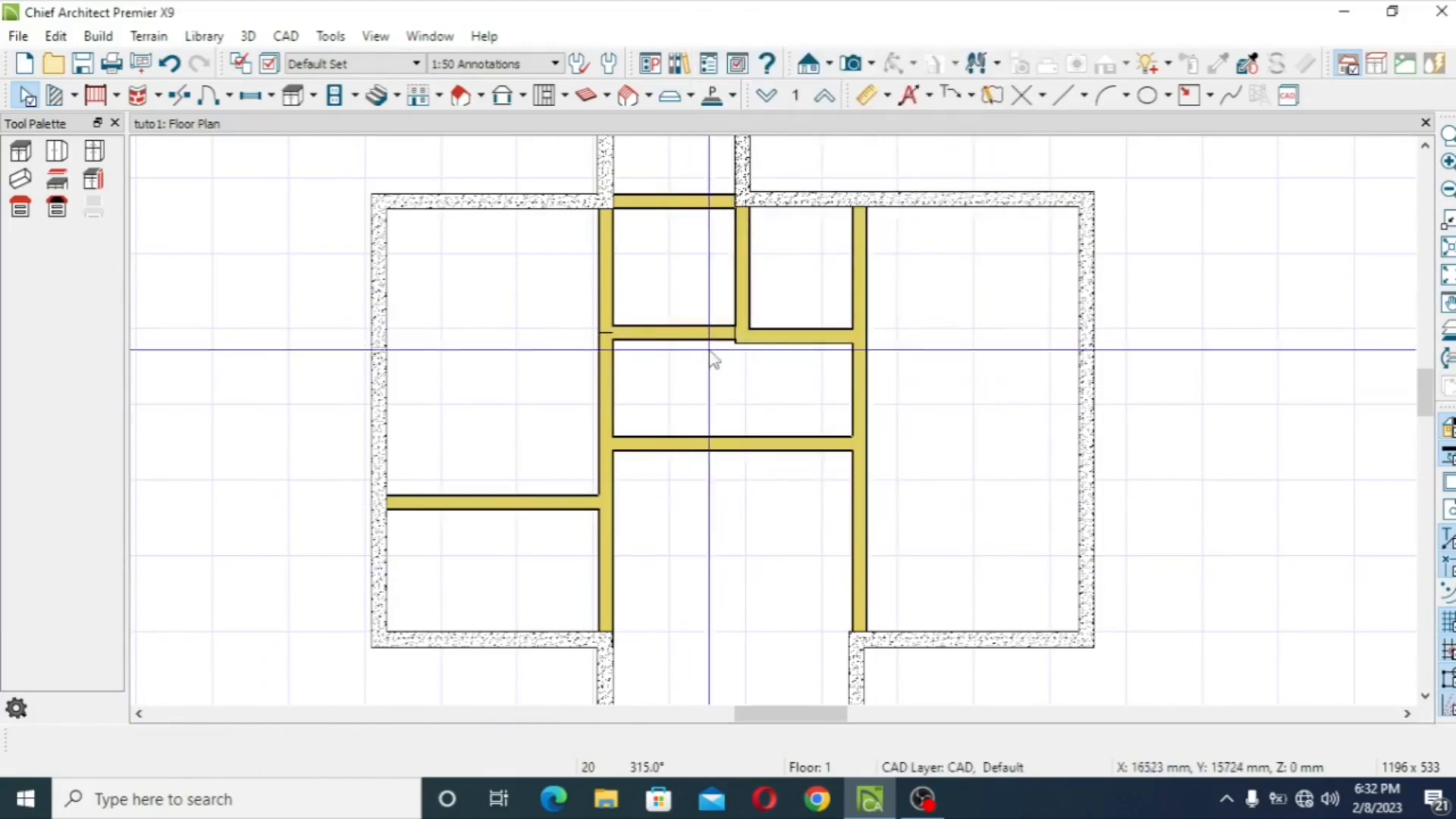
# - Delete the short segment of the upper cross wall between the left vertical interior wall and the short vertical wall
pyautogui.click(685, 339)
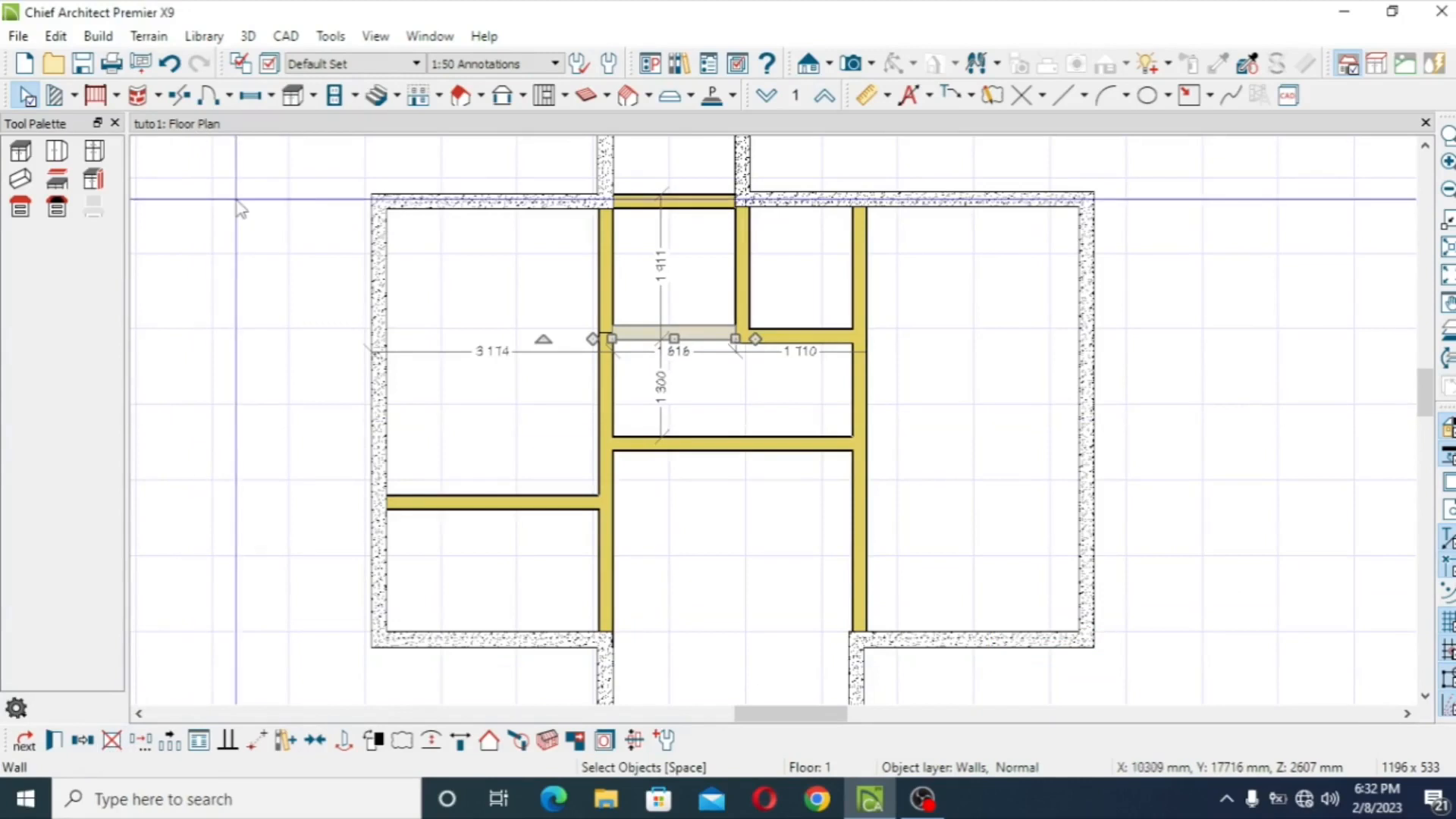
pyautogui.click(55, 37)
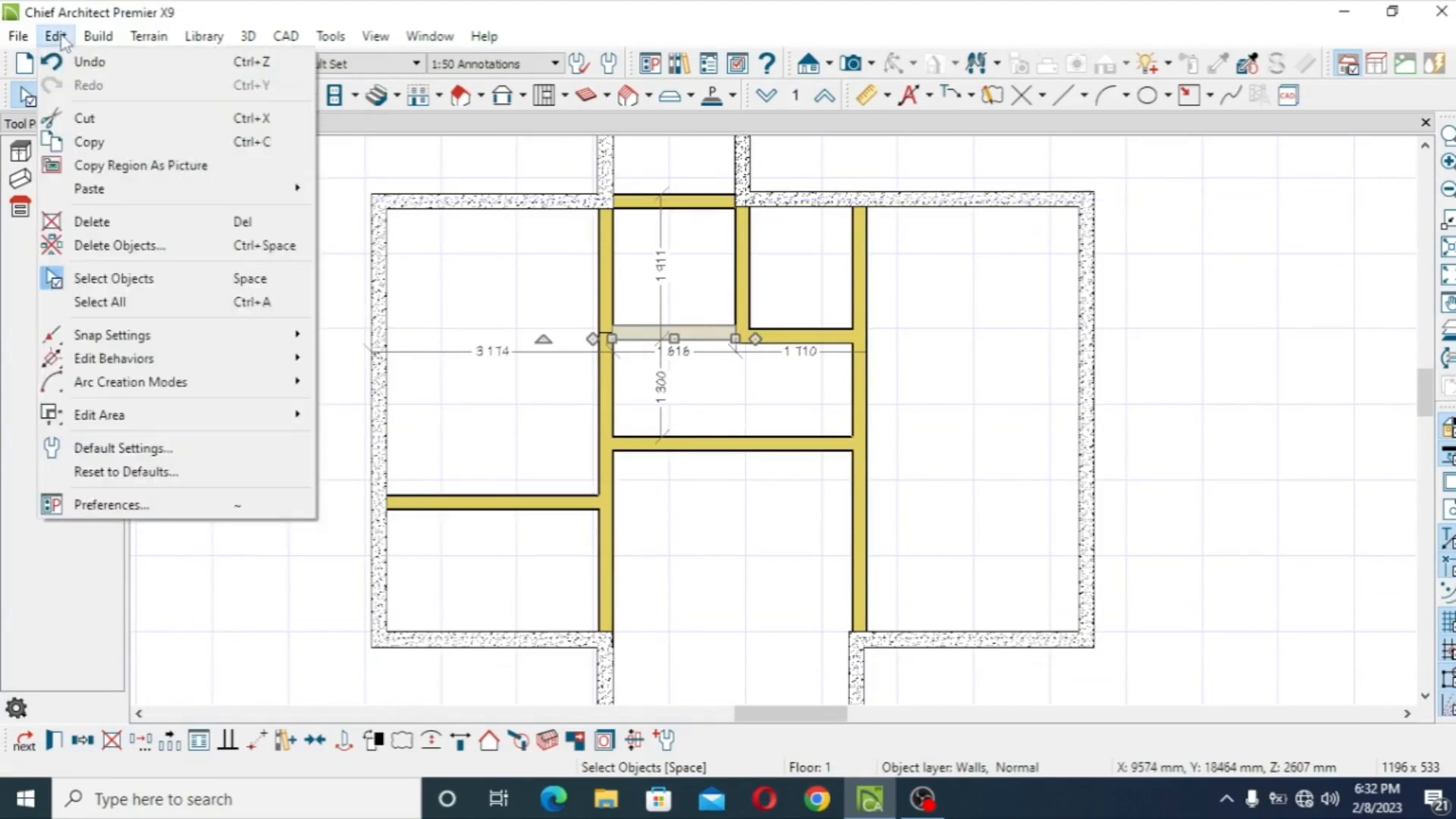
pyautogui.click(157, 223)
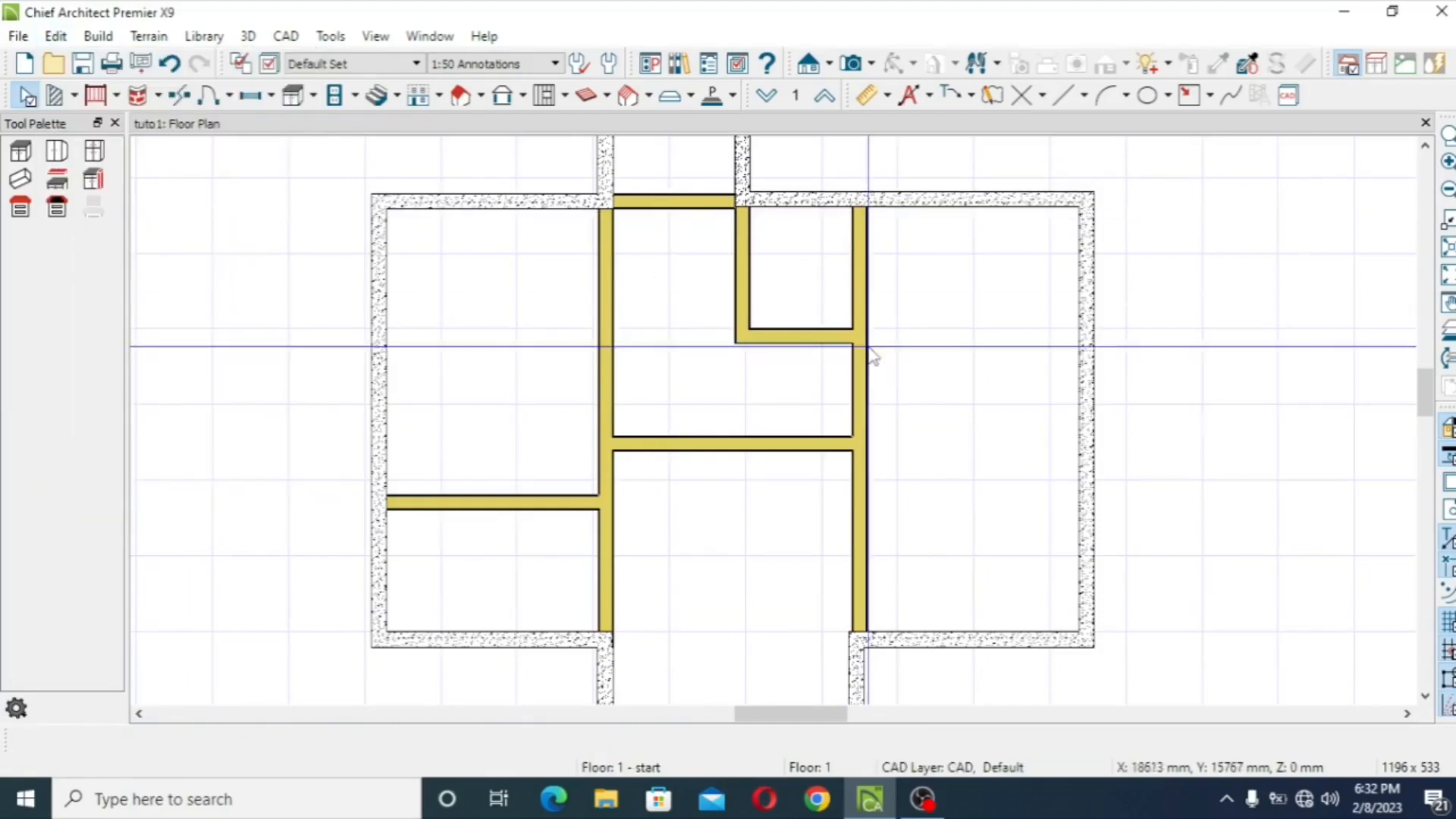
pyautogui.moveTo(1426, 387); pyautogui.dragTo(1318, 345)
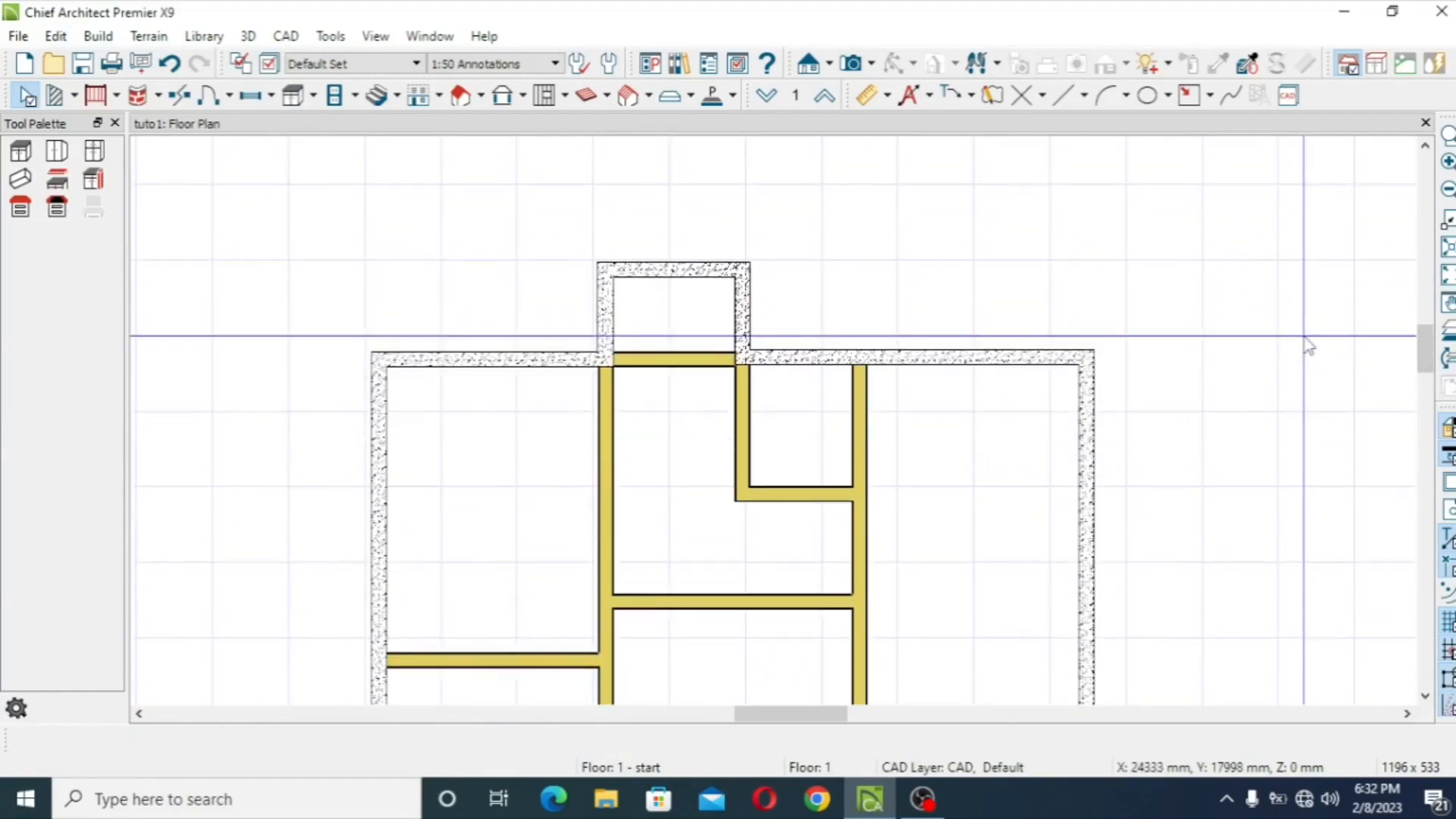
pyautogui.scroll(-2, 1312, 345)
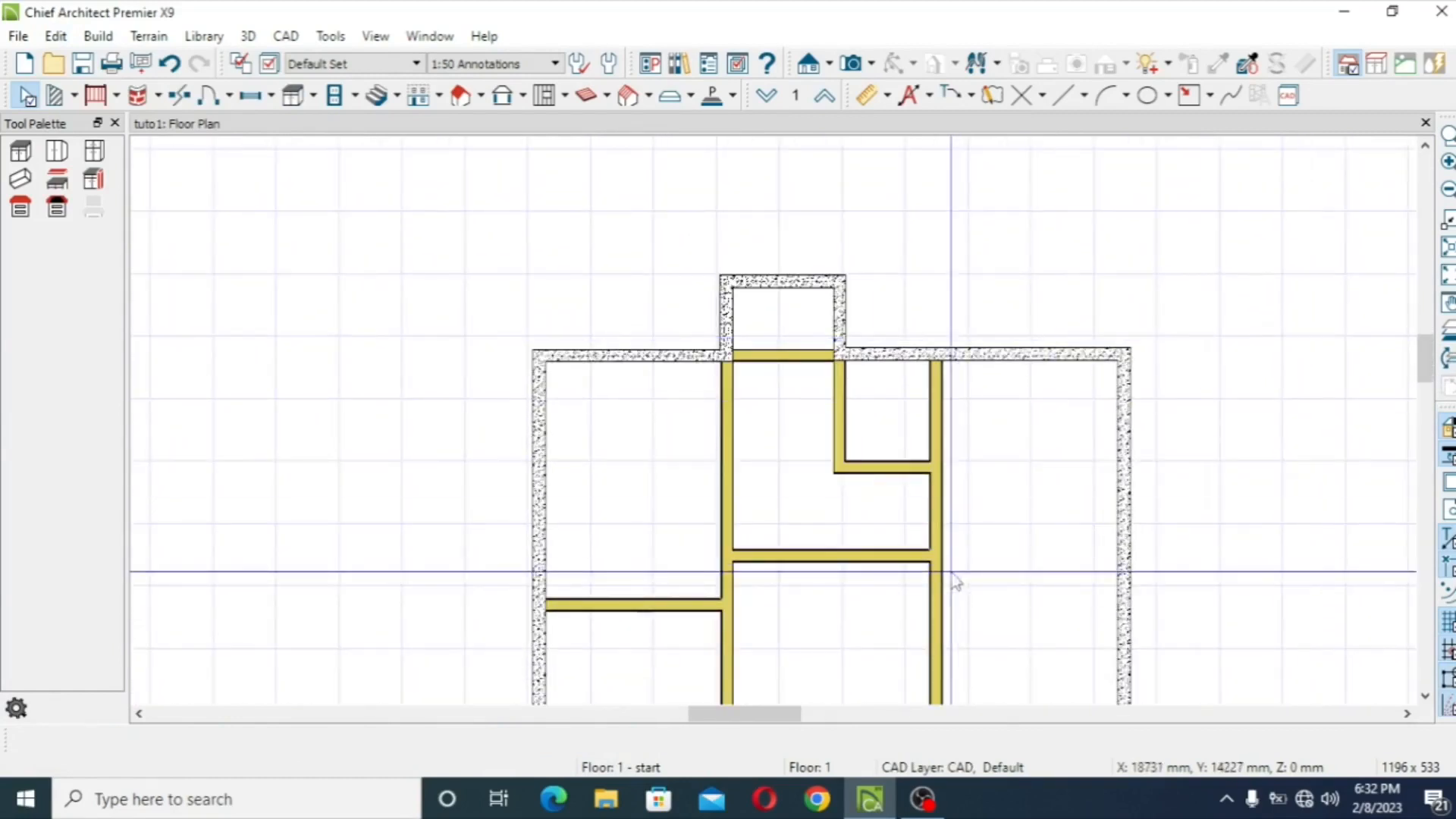
pyautogui.moveTo(717, 714); pyautogui.dragTo(767, 716)
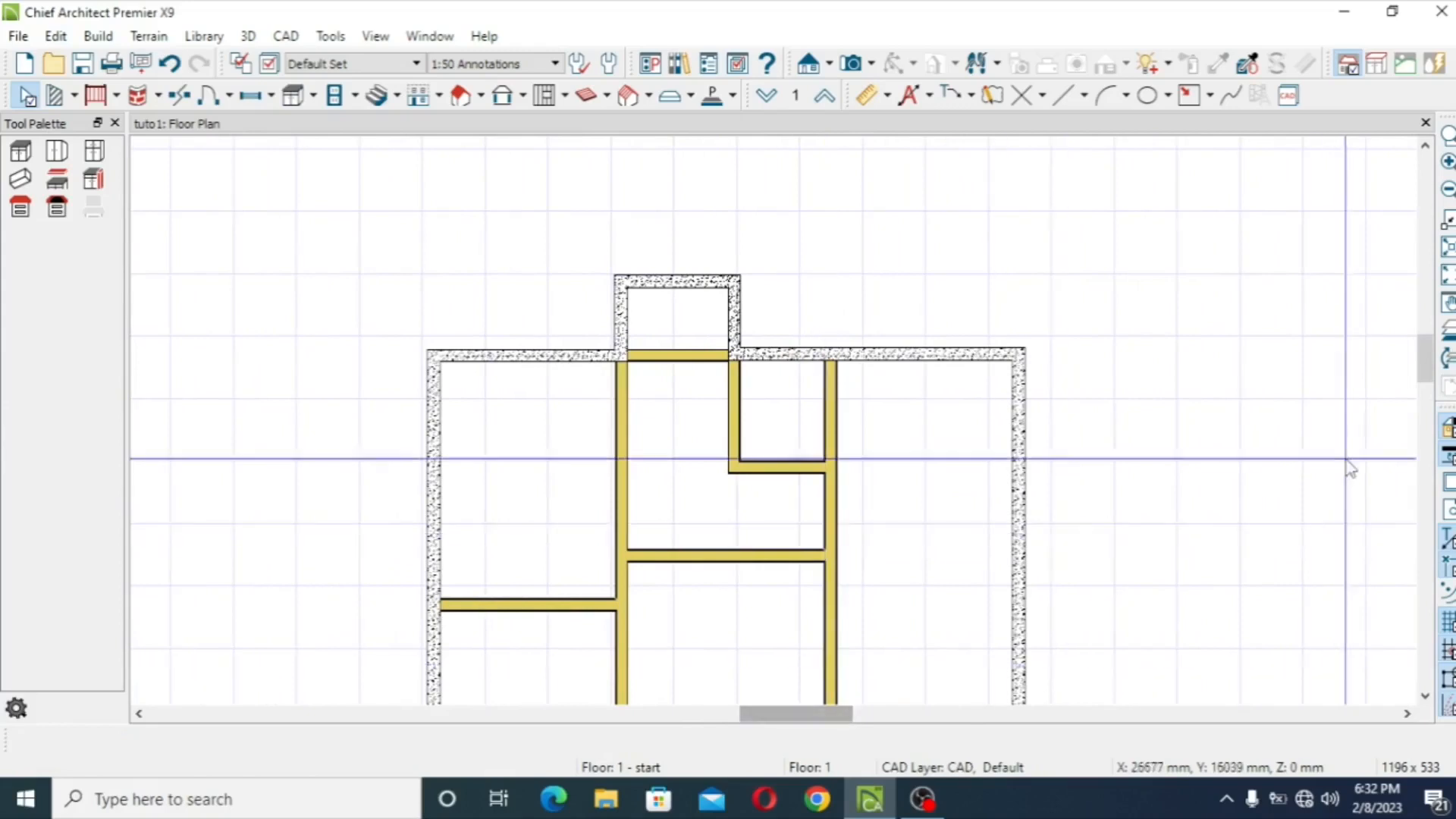
pyautogui.moveTo(1424, 381)
pyautogui.mouseDown()
pyautogui.moveTo(1420, 436)
pyautogui.moveTo(1422, 396)
pyautogui.mouseUp()
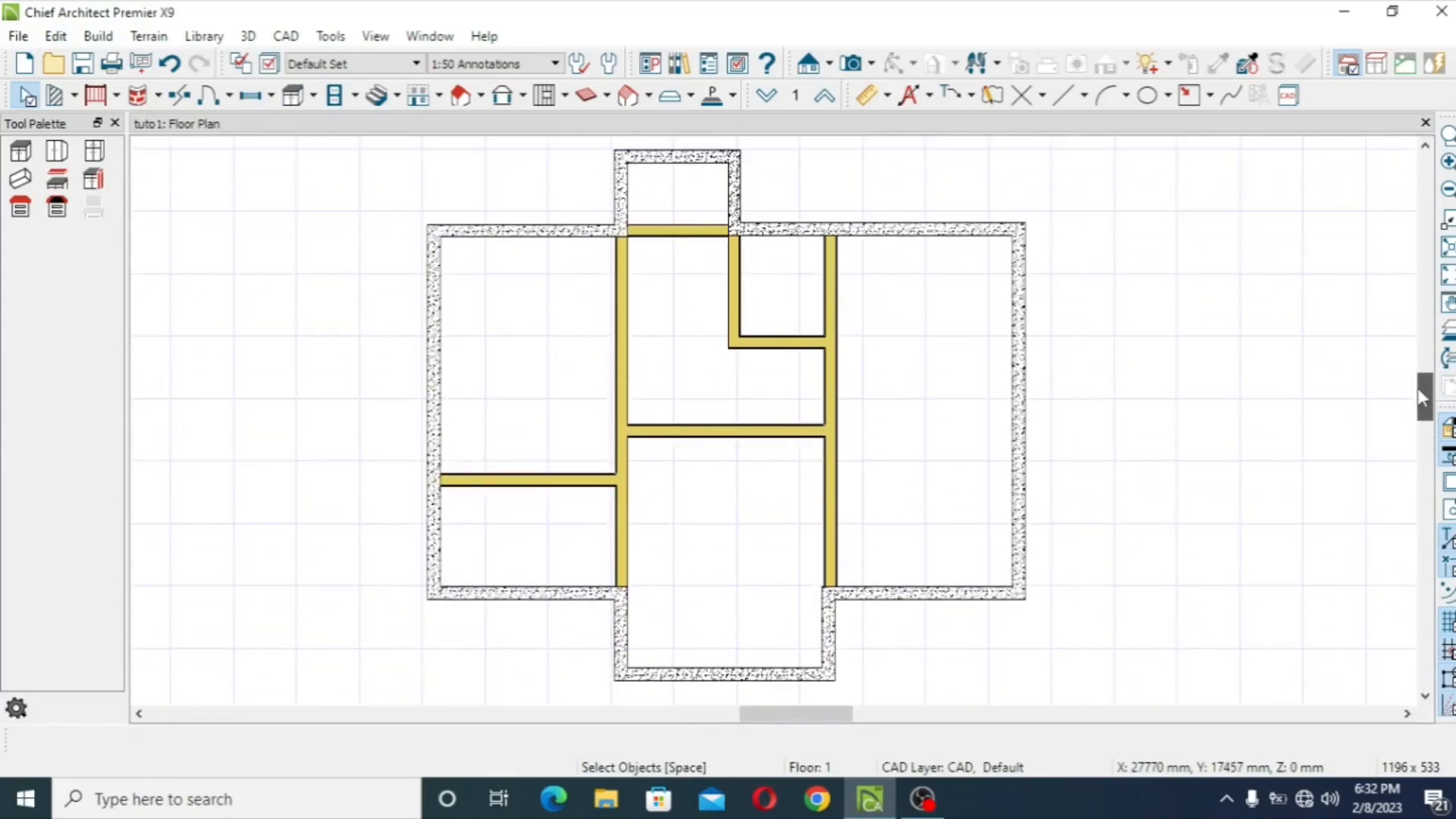